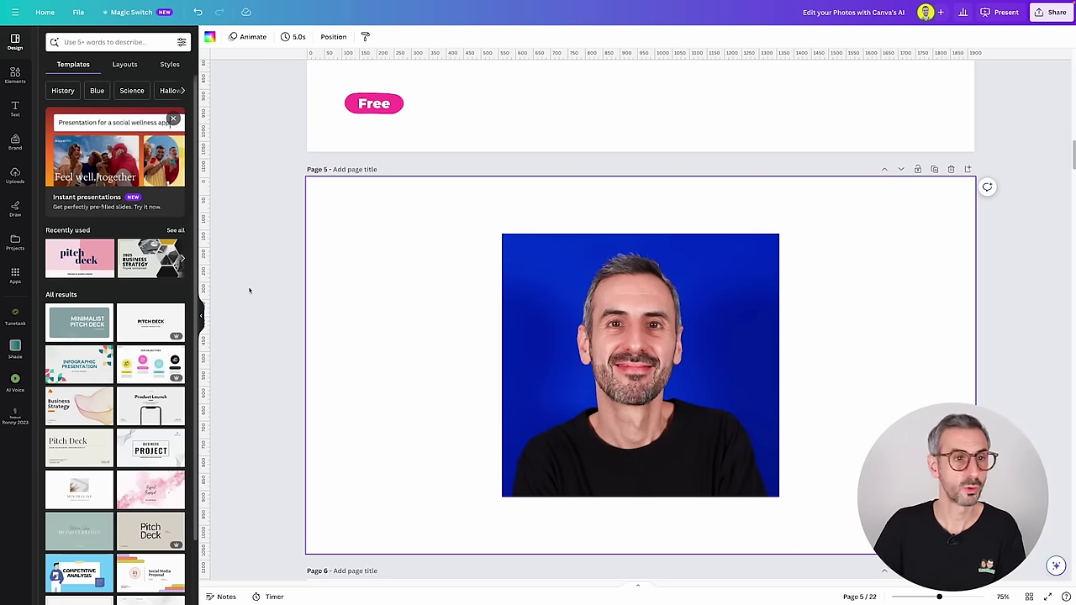
Open the portrait photo on page 5 in Magic Edit.
{"action": "scroll", "coordinate": [739, 364], "scroll_direction": "down", "scroll_amount": 1}
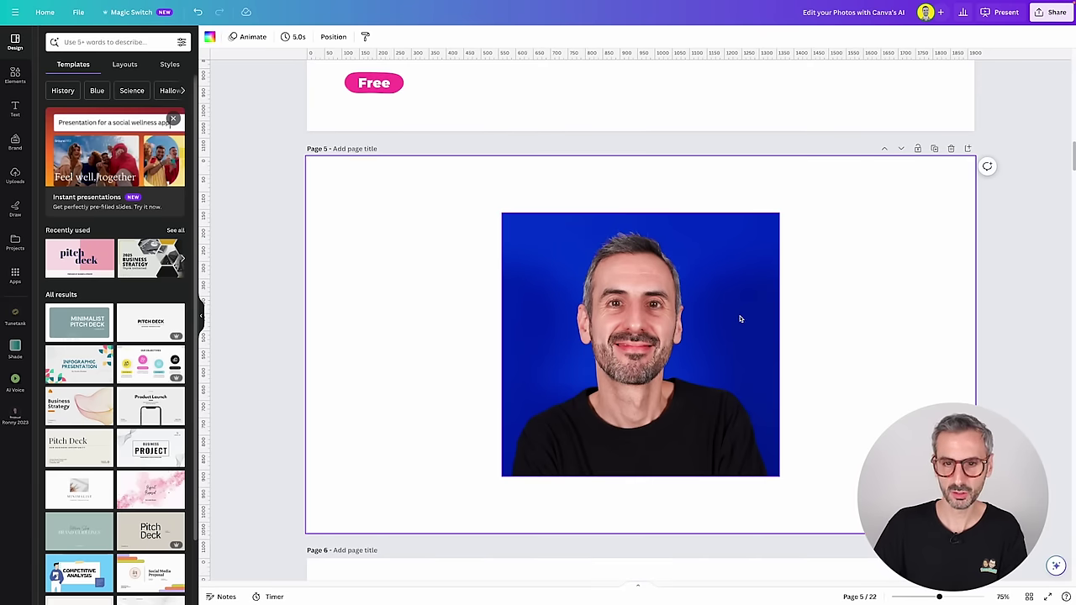
{"action": "left_click", "coordinate": [701, 274]}
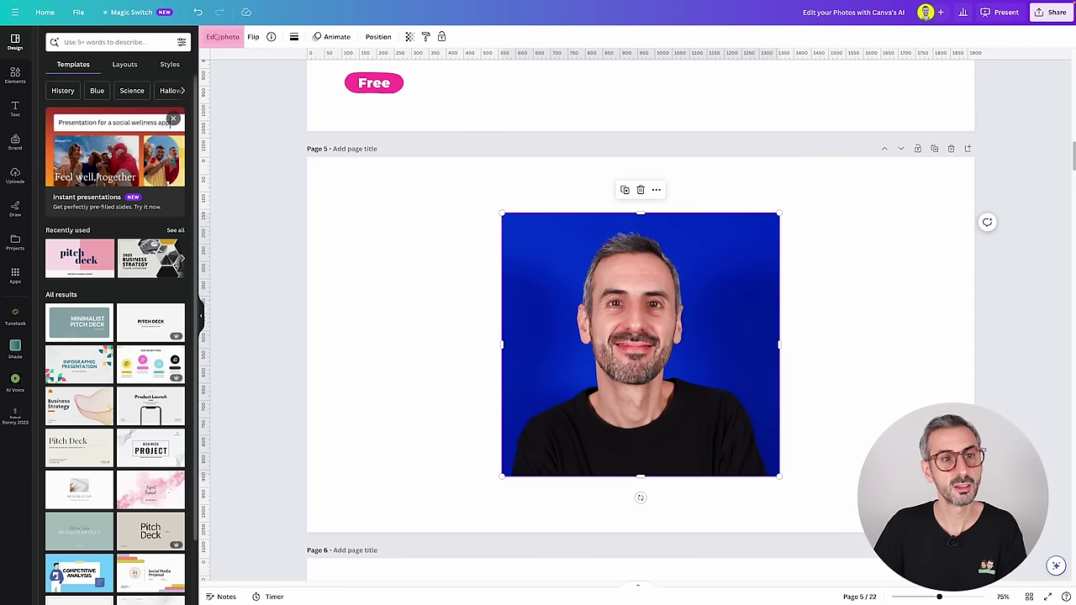
{"action": "left_click", "coordinate": [223, 37]}
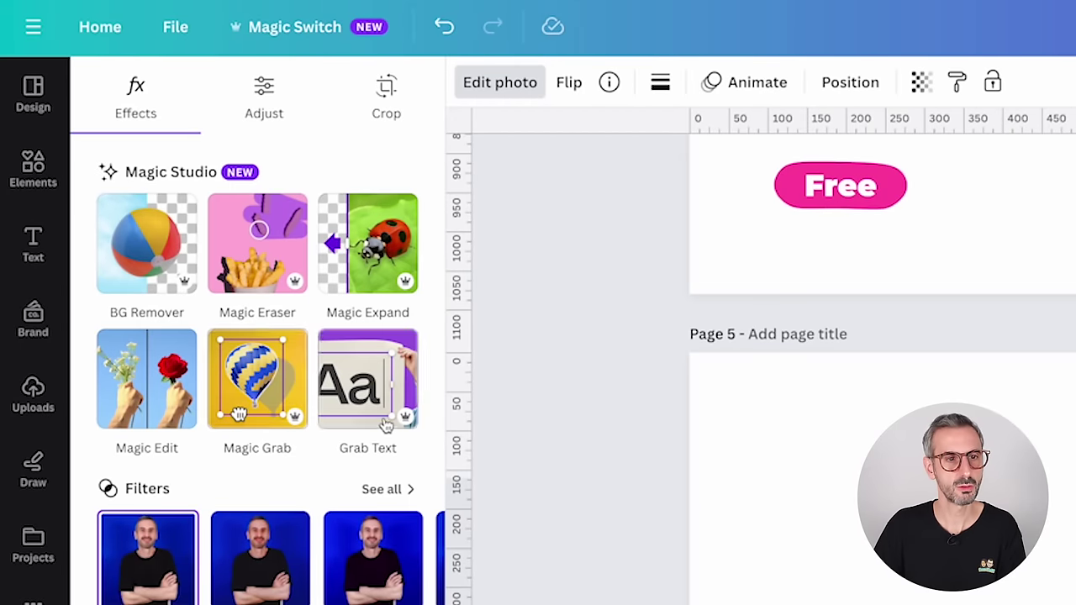
{"action": "left_click", "coordinate": [145, 395]}
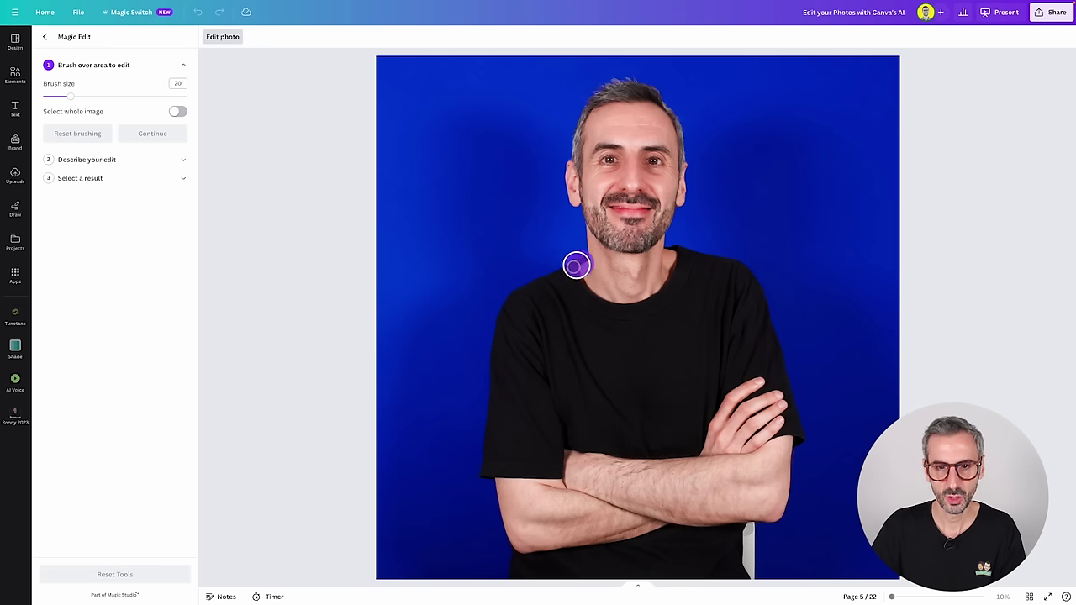
Brush over the man's black T-shirt and crossed arms, adjusting the brush size to 56 and then 7, and accept the brushed area.
{"action": "mouse_move", "coordinate": [576, 264]}
{"action": "left_mouse_down"}
{"action": "mouse_move", "coordinate": [495, 383]}
{"action": "mouse_move", "coordinate": [499, 409]}
{"action": "mouse_move", "coordinate": [735, 414]}
{"action": "mouse_move", "coordinate": [779, 384]}
{"action": "mouse_move", "coordinate": [742, 283]}
{"action": "mouse_move", "coordinate": [681, 253]}
{"action": "mouse_move", "coordinate": [648, 303]}
{"action": "mouse_move", "coordinate": [569, 292]}
{"action": "mouse_move", "coordinate": [511, 358]}
{"action": "mouse_move", "coordinate": [719, 404]}
{"action": "mouse_move", "coordinate": [736, 326]}
{"action": "mouse_move", "coordinate": [583, 328]}
{"action": "mouse_move", "coordinate": [573, 312]}
{"action": "mouse_move", "coordinate": [667, 396]}
{"action": "mouse_move", "coordinate": [566, 374]}
{"action": "mouse_move", "coordinate": [681, 317]}
{"action": "mouse_move", "coordinate": [622, 354]}
{"action": "mouse_move", "coordinate": [689, 333]}
{"action": "mouse_move", "coordinate": [736, 361]}
{"action": "mouse_move", "coordinate": [702, 261]}
{"action": "mouse_move", "coordinate": [760, 341]}
{"action": "mouse_move", "coordinate": [796, 430]}
{"action": "mouse_move", "coordinate": [516, 467]}
{"action": "mouse_move", "coordinate": [489, 441]}
{"action": "mouse_move", "coordinate": [701, 432]}
{"action": "mouse_move", "coordinate": [499, 472]}
{"action": "mouse_move", "coordinate": [503, 551]}
{"action": "mouse_move", "coordinate": [595, 577]}
{"action": "mouse_move", "coordinate": [781, 499]}
{"action": "left_mouse_up"}
{"action": "left_click_drag", "start_coordinate": [70, 98], "coordinate": [123, 97]}
{"action": "mouse_move", "coordinate": [572, 495]}
{"action": "left_mouse_down"}
{"action": "mouse_move", "coordinate": [546, 509]}
{"action": "mouse_move", "coordinate": [535, 498]}
{"action": "mouse_move", "coordinate": [538, 529]}
{"action": "mouse_move", "coordinate": [602, 536]}
{"action": "mouse_move", "coordinate": [627, 413]}
{"action": "mouse_move", "coordinate": [593, 518]}
{"action": "mouse_move", "coordinate": [700, 538]}
{"action": "mouse_move", "coordinate": [731, 479]}
{"action": "mouse_move", "coordinate": [686, 512]}
{"action": "mouse_move", "coordinate": [704, 452]}
{"action": "mouse_move", "coordinate": [745, 467]}
{"action": "mouse_move", "coordinate": [731, 548]}
{"action": "mouse_move", "coordinate": [674, 566]}
{"action": "mouse_move", "coordinate": [517, 581]}
{"action": "mouse_move", "coordinate": [523, 519]}
{"action": "left_mouse_up"}
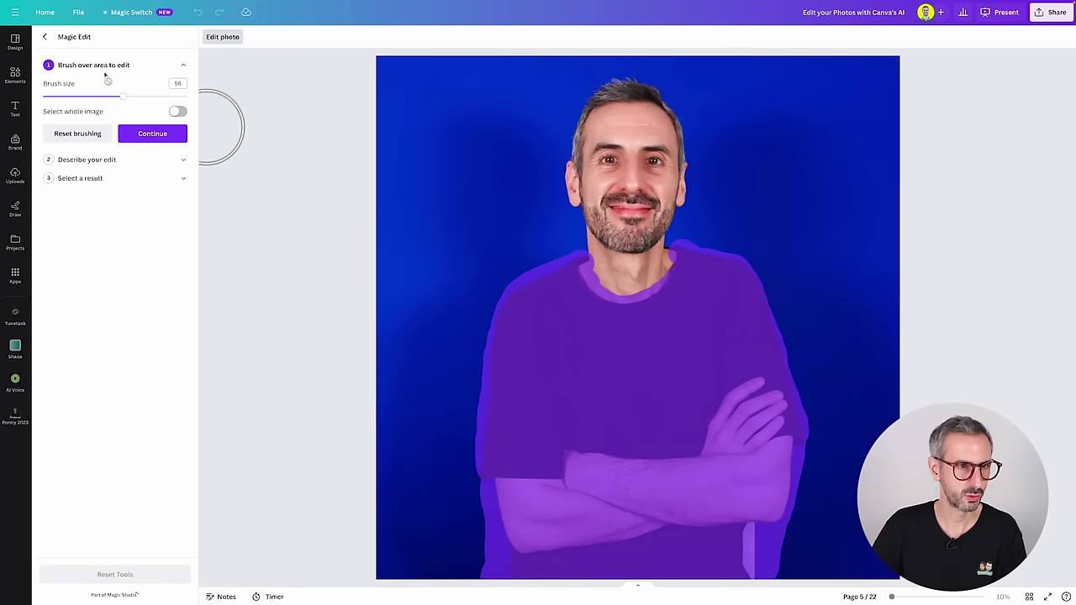
{"action": "left_click_drag", "start_coordinate": [125, 100], "coordinate": [52, 96]}
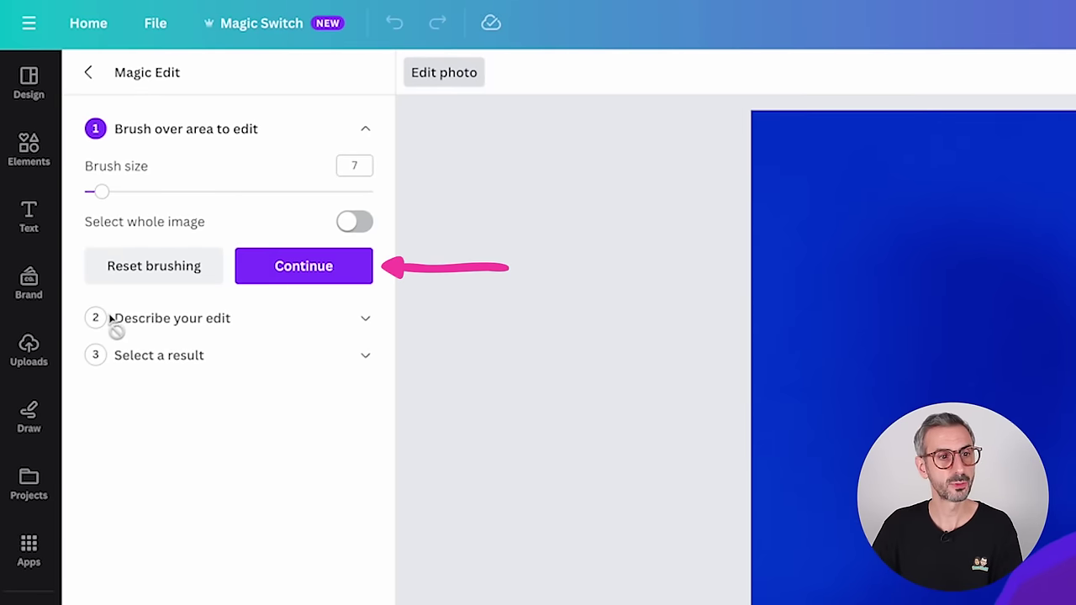
{"action": "left_click", "coordinate": [271, 280]}
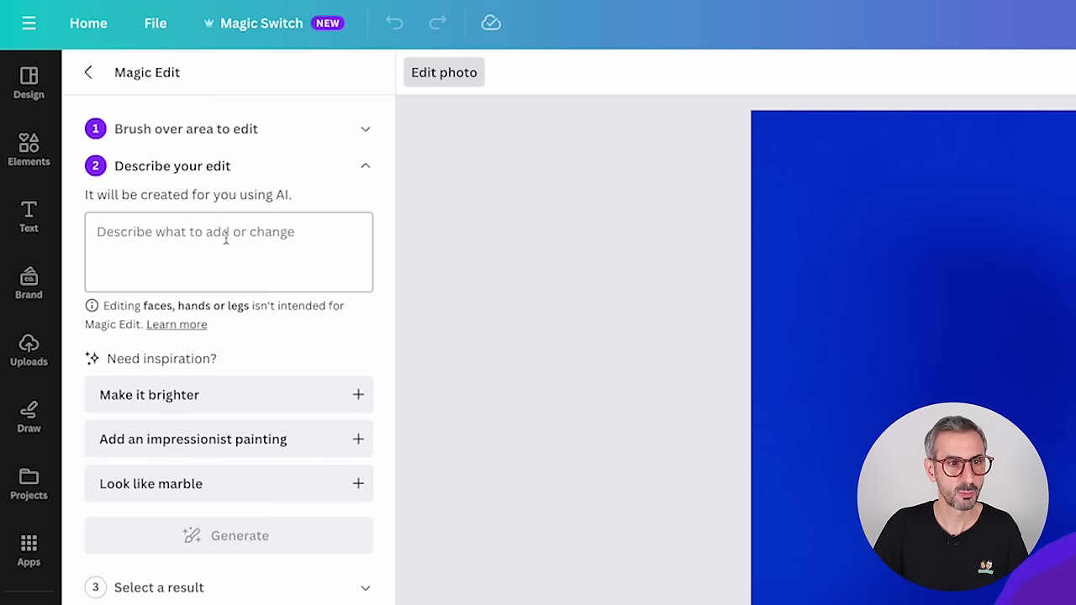
Generate an edit of the brushed area from the prompt "add a business suit that looks sharp".
{"action": "left_click", "coordinate": [294, 240]}
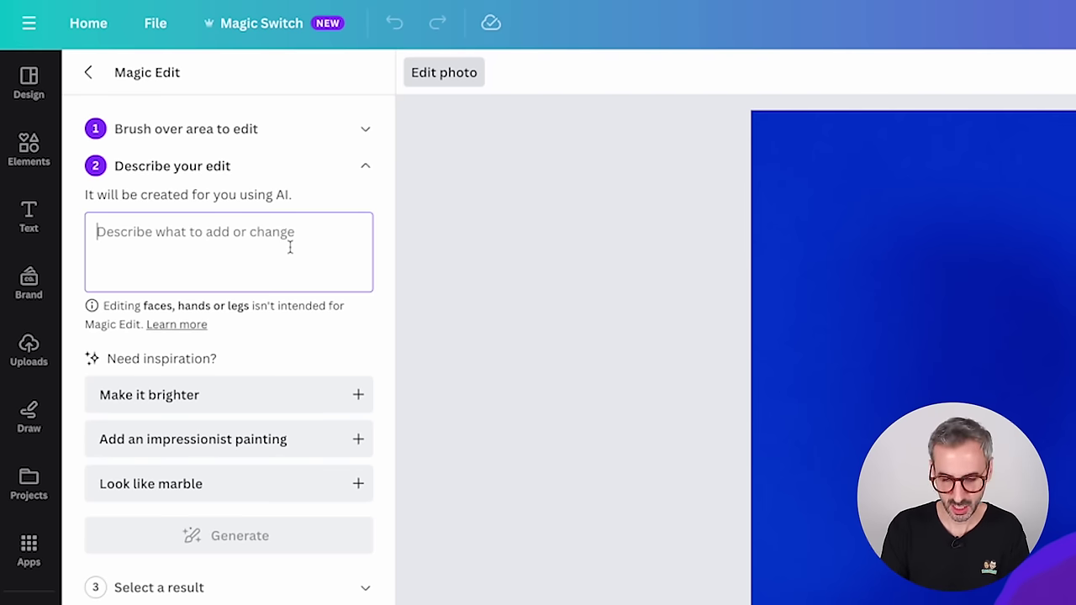
{"action": "type", "text": "add"}
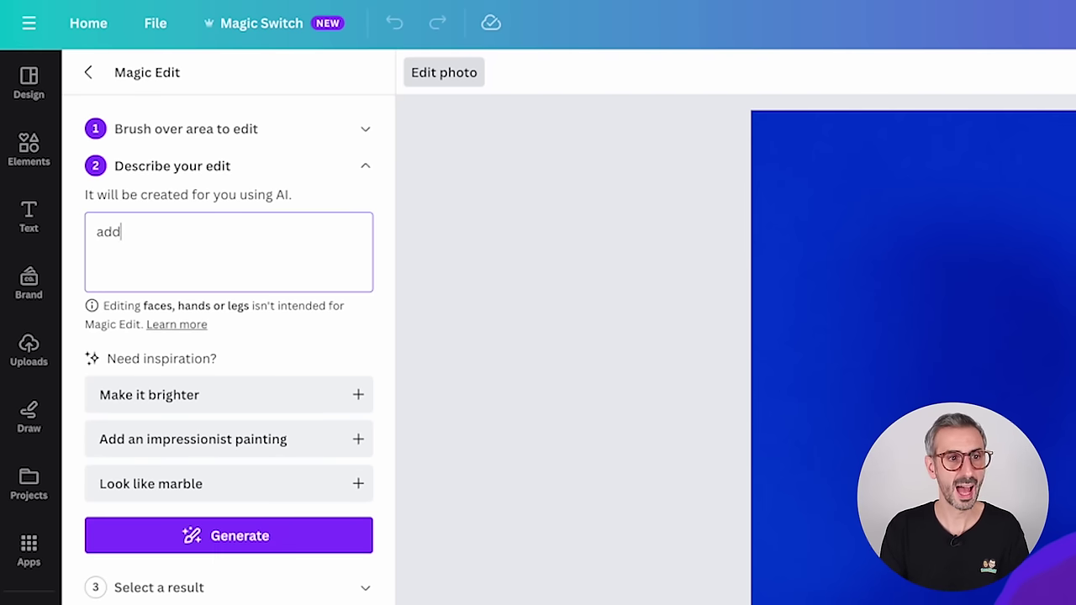
{"action": "type", "text": " a business"}
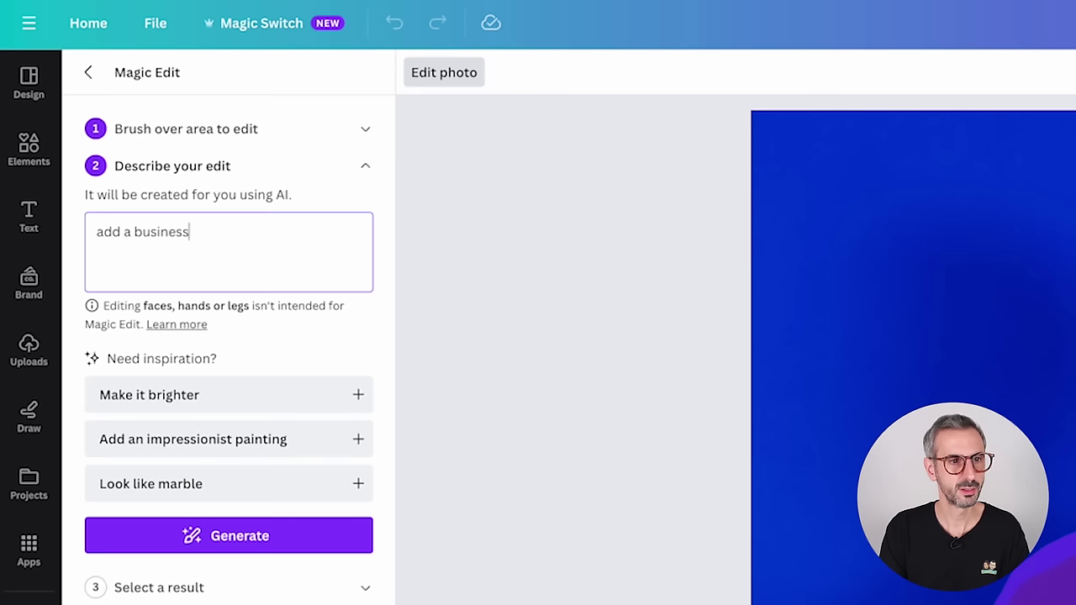
{"action": "type", "text": " suit that looks sharp"}
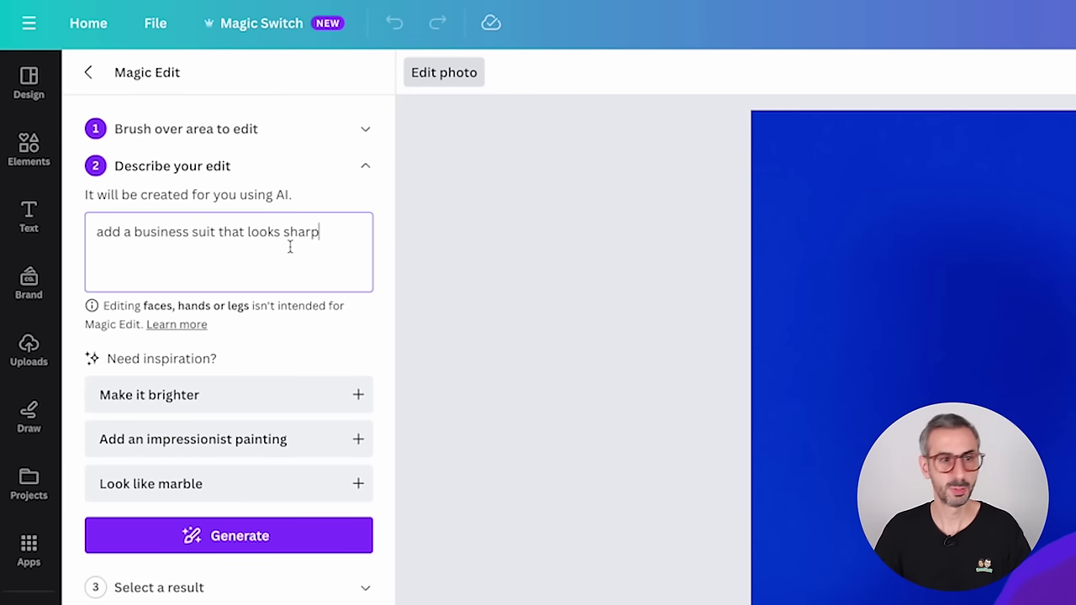
{"action": "left_click", "coordinate": [254, 533]}
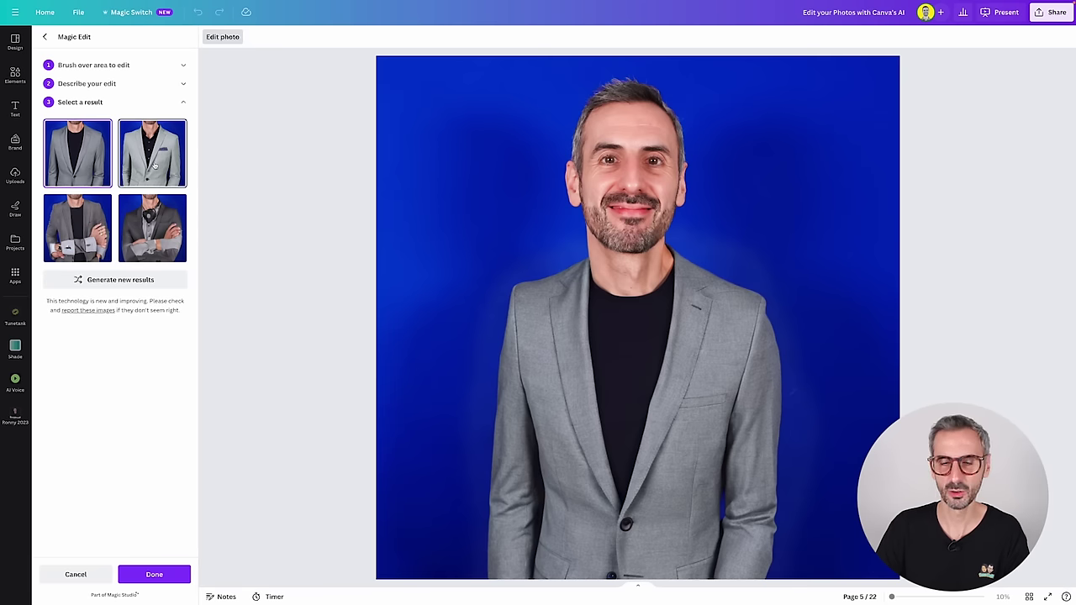
Compare the four generated suits and apply the grey jacket over a plain black crew-neck shirt to the portrait.
{"action": "left_click", "coordinate": [155, 166]}
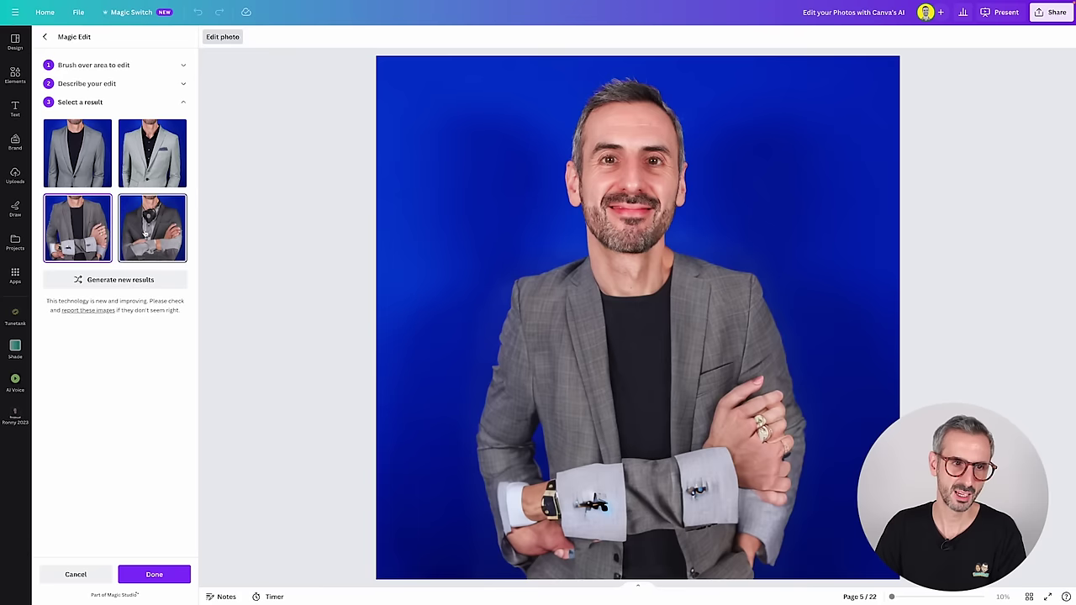
{"action": "left_click", "coordinate": [147, 241]}
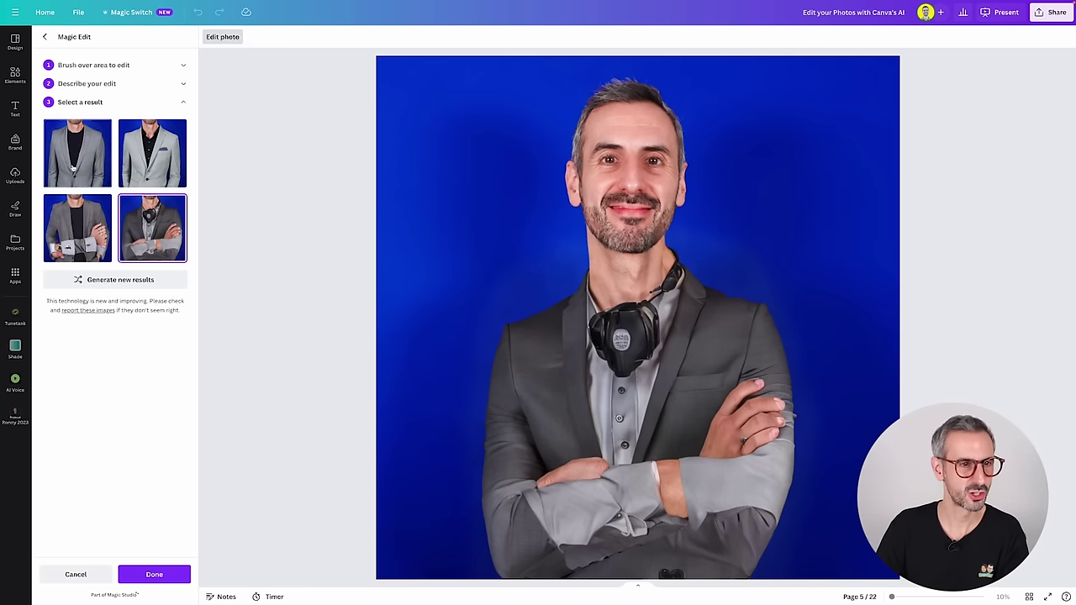
{"action": "left_click", "coordinate": [151, 170]}
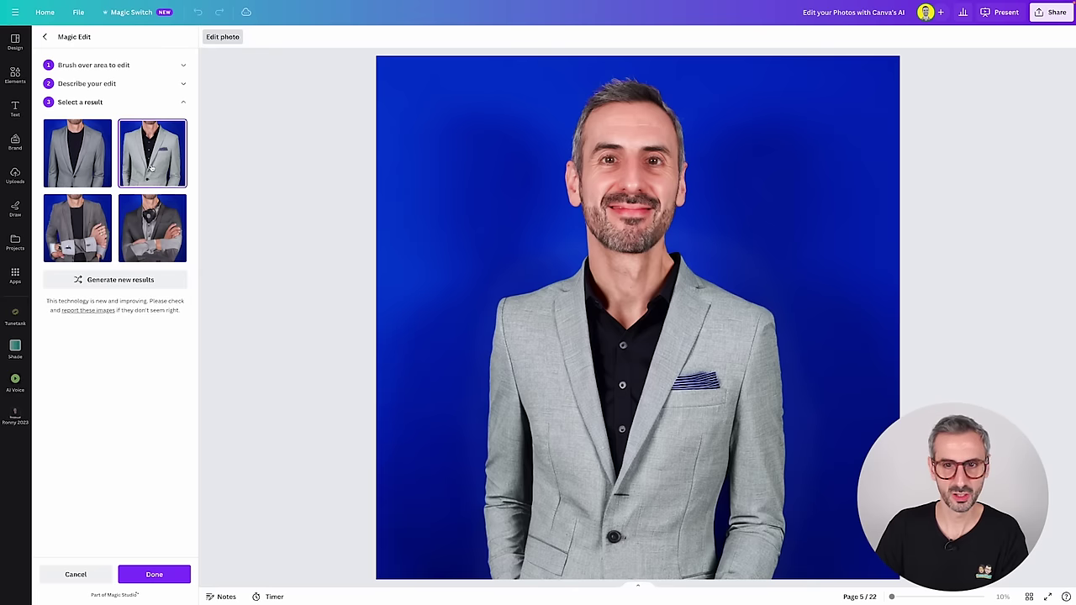
{"action": "left_click", "coordinate": [94, 166]}
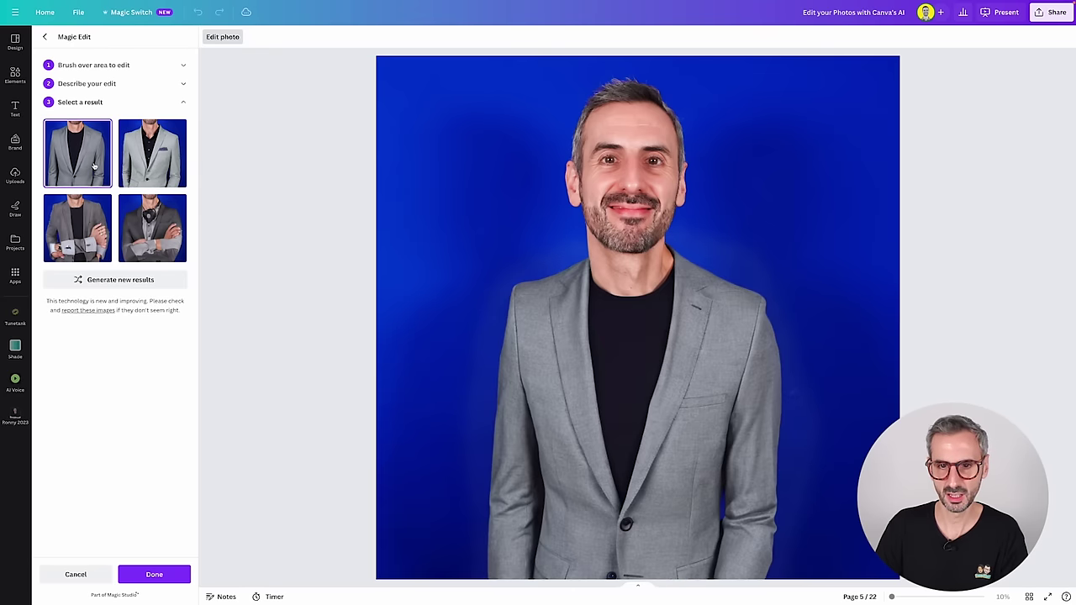
{"action": "left_click", "coordinate": [150, 166]}
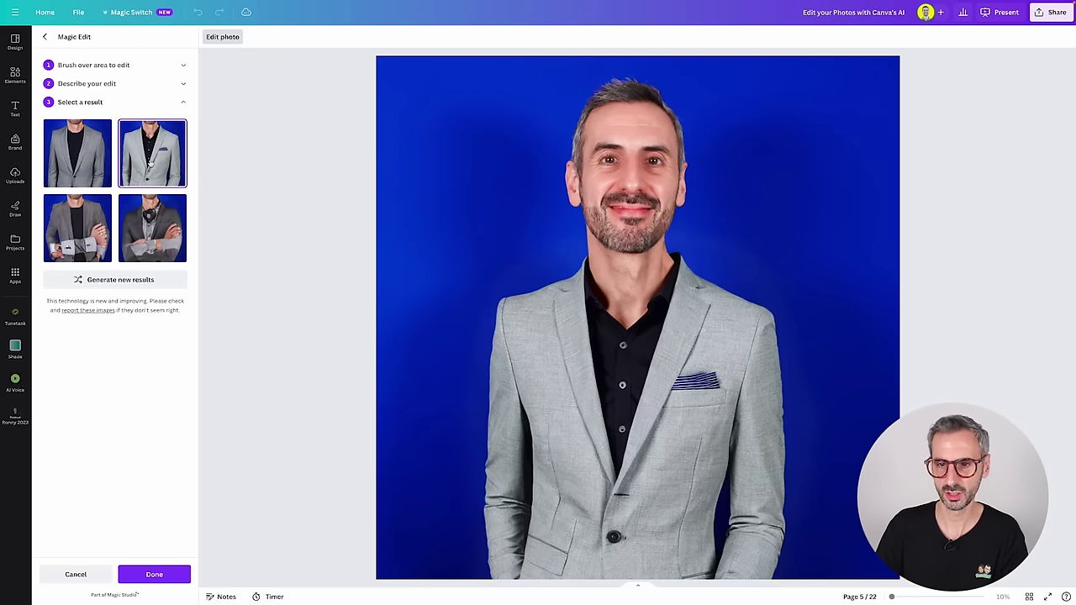
{"action": "left_click", "coordinate": [84, 154]}
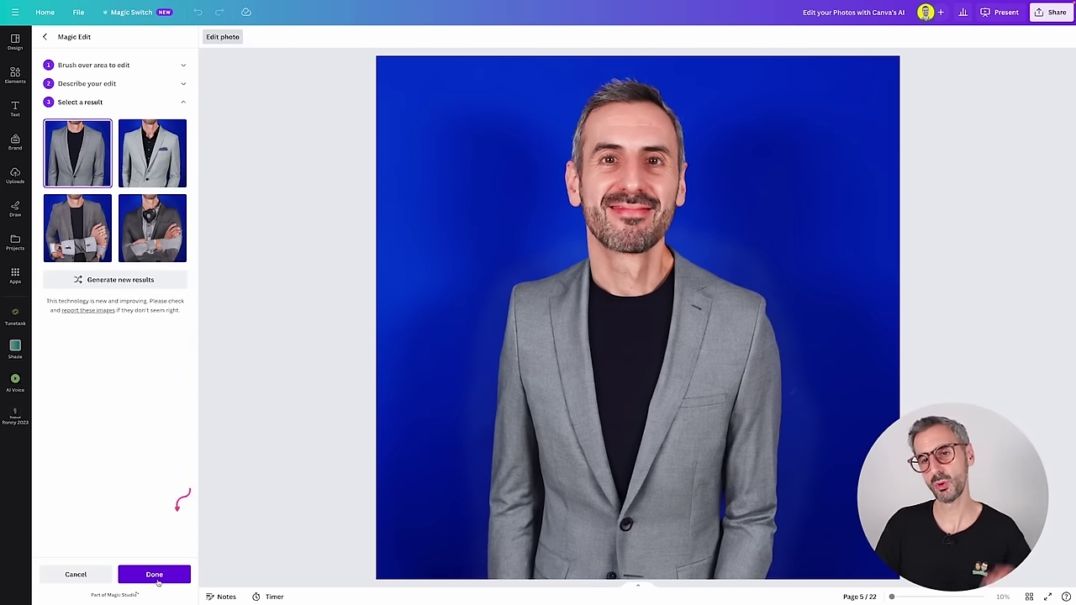
{"action": "left_click", "coordinate": [156, 574]}
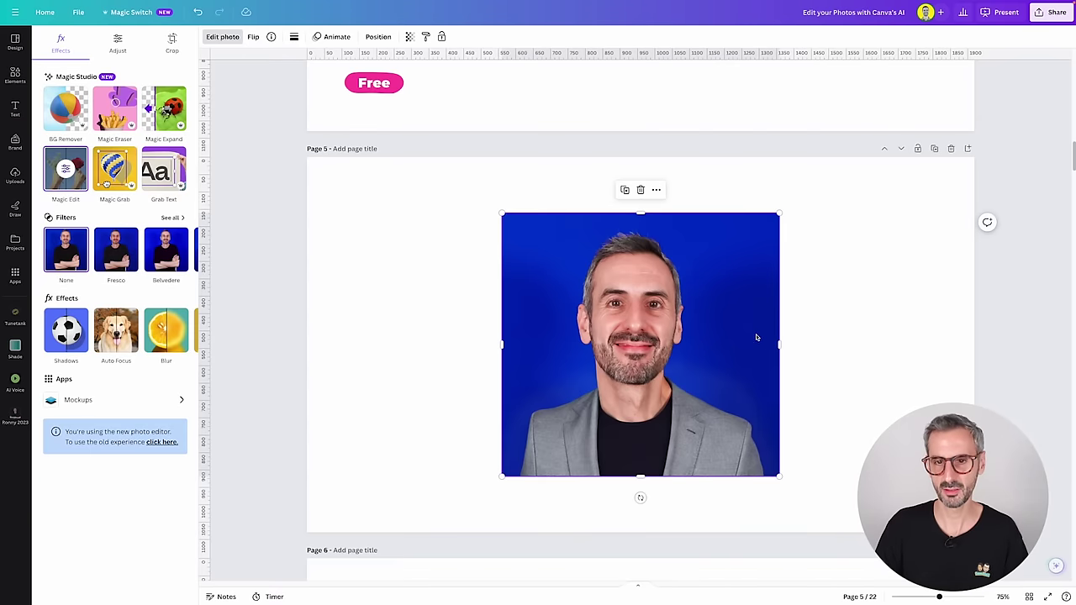
Move the suit portrait to the right half of page 5 and paste the original T-shirt portrait beside it.
{"action": "left_click", "coordinate": [866, 363]}
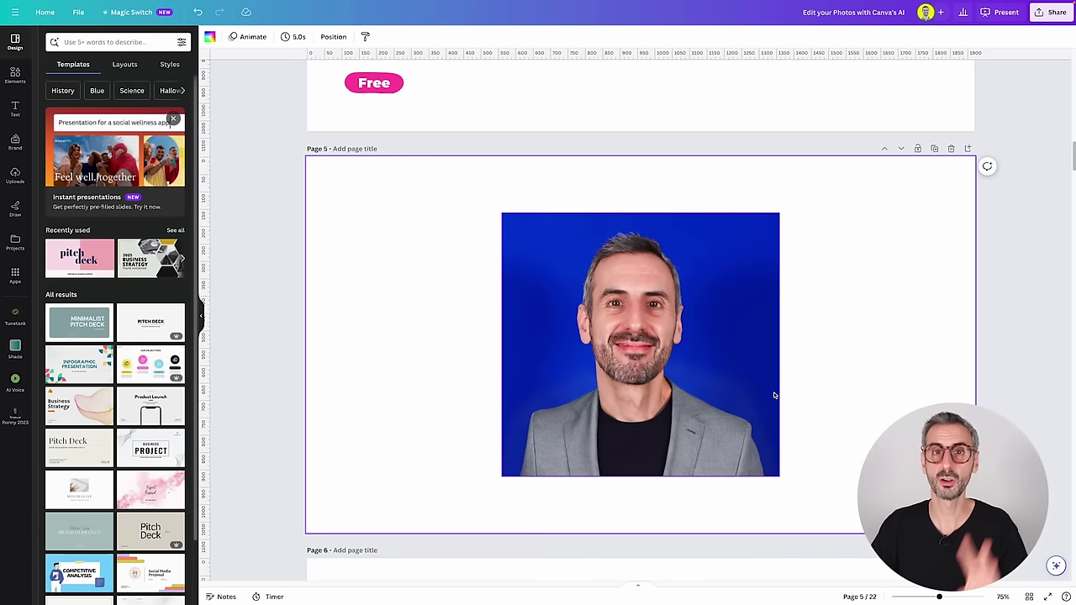
{"action": "left_click_drag", "start_coordinate": [724, 401], "coordinate": [876, 404]}
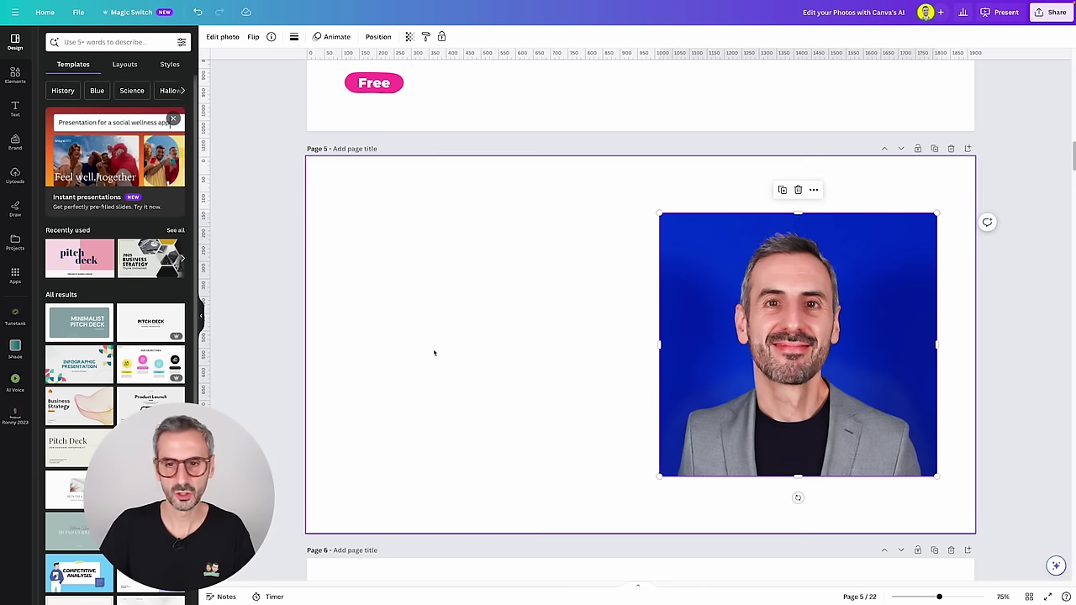
{"action": "key", "text": "ctrl+v"}
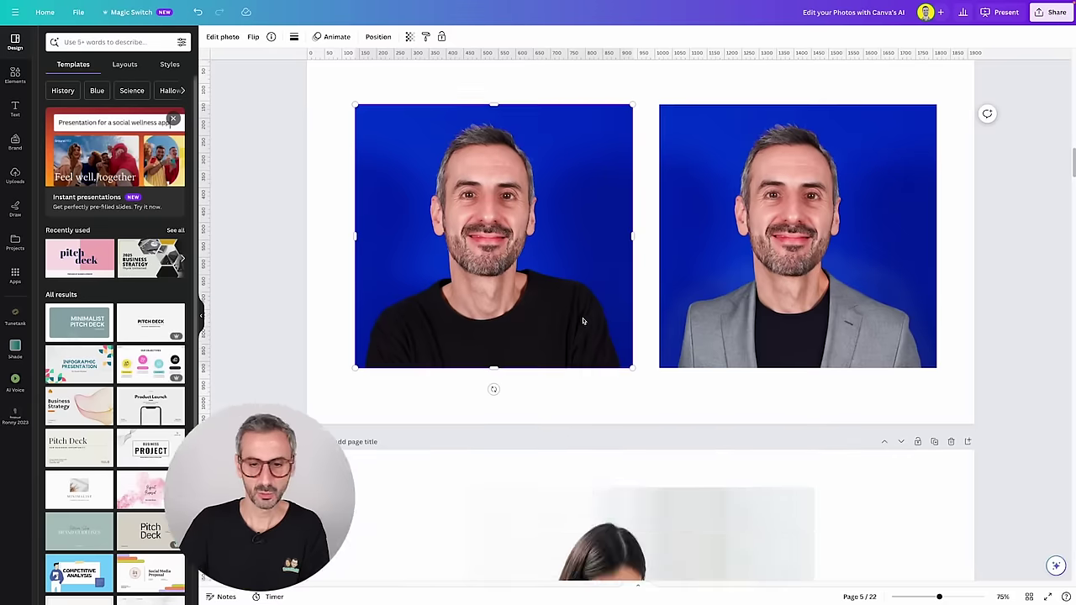
Open the page 6 photo of the woman holding an open cardboard box in Magic Edit.
{"action": "scroll", "coordinate": [586, 318], "scroll_direction": "down", "scroll_amount": 2}
{"action": "scroll", "coordinate": [575, 368], "scroll_direction": "down", "scroll_amount": 5}
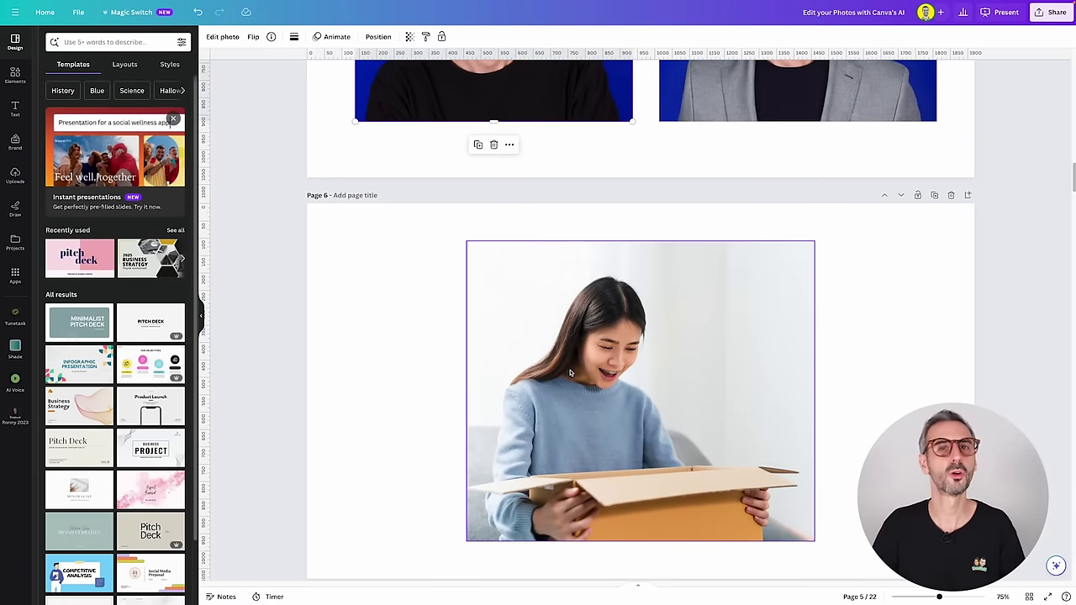
{"action": "left_click", "coordinate": [951, 334]}
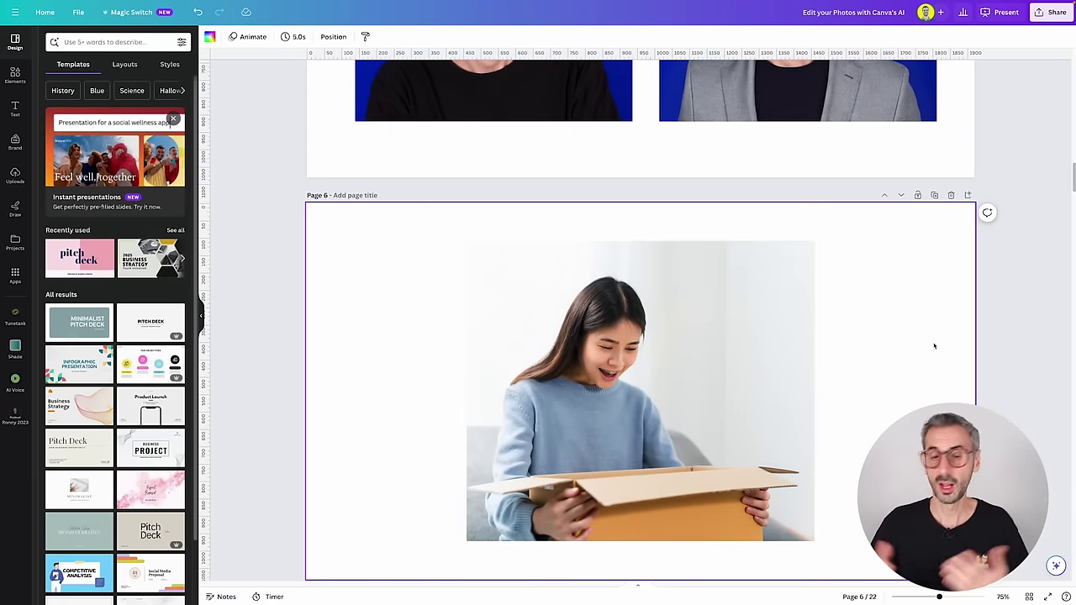
{"action": "left_click", "coordinate": [745, 391]}
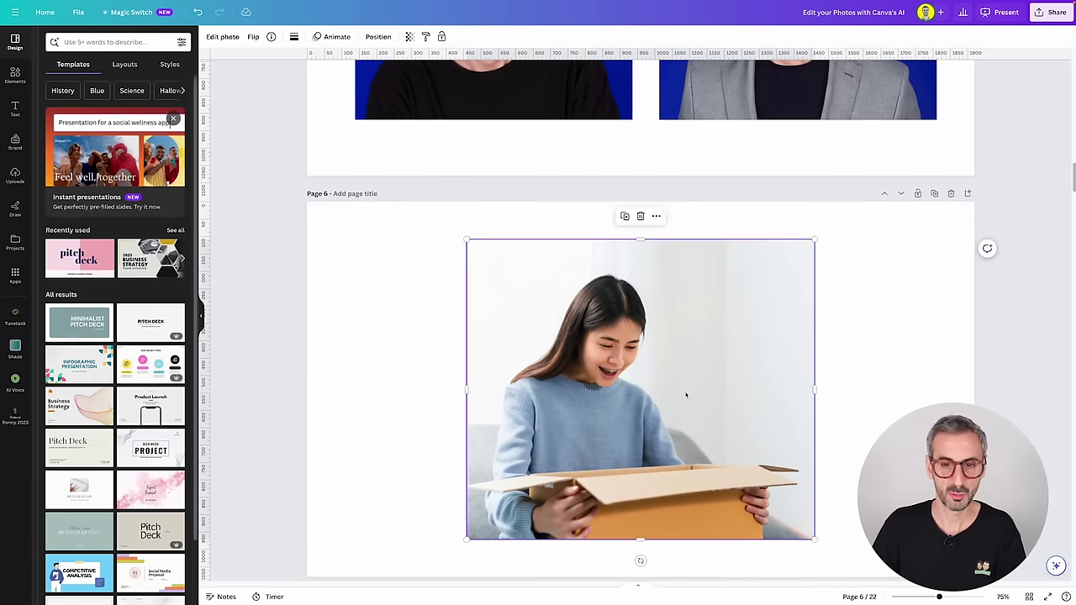
{"action": "scroll", "coordinate": [684, 395], "scroll_direction": "down", "scroll_amount": 1}
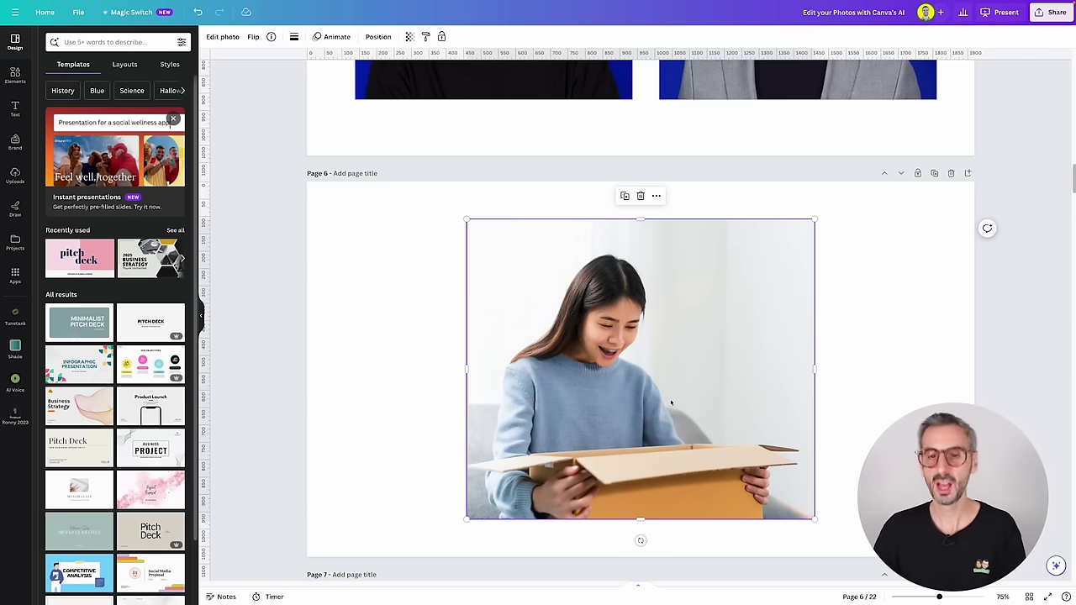
{"action": "scroll", "coordinate": [722, 437], "scroll_direction": "down", "scroll_amount": 1}
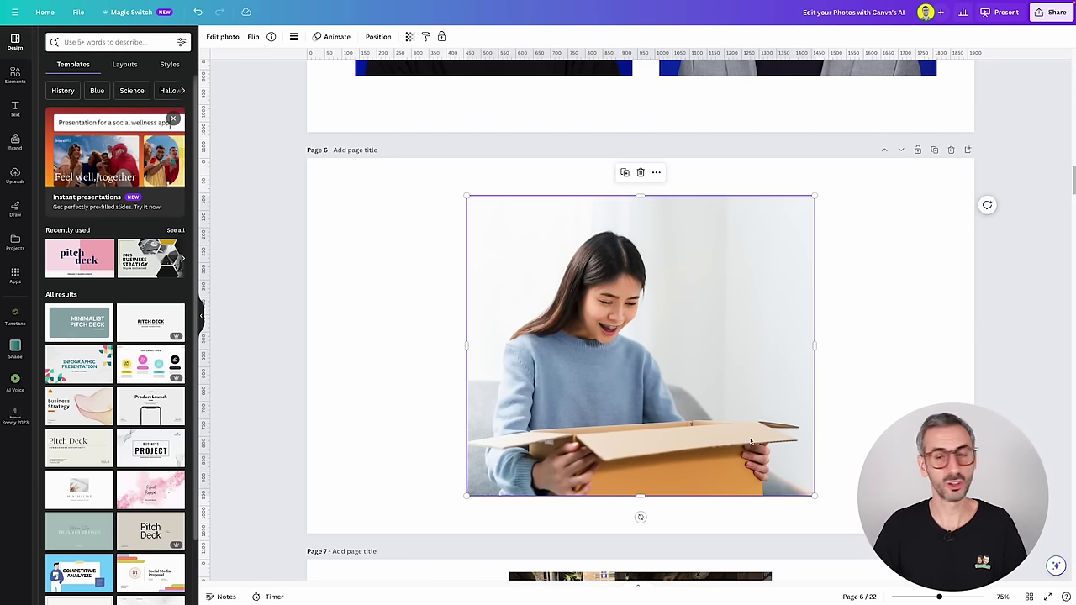
{"action": "left_click", "coordinate": [872, 367]}
{"action": "left_click", "coordinate": [713, 356]}
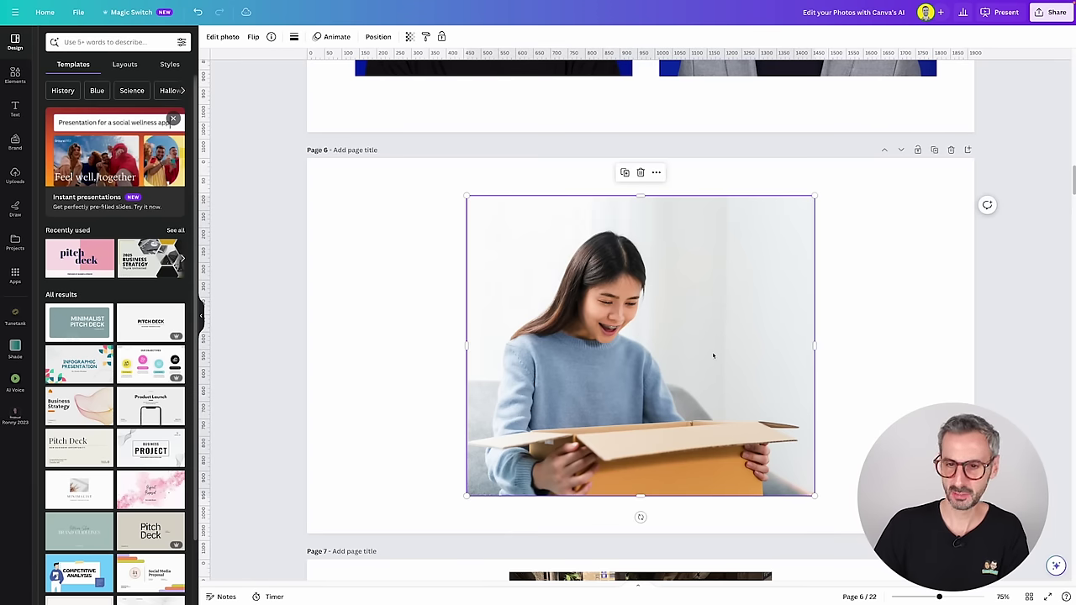
{"action": "left_click", "coordinate": [223, 37]}
{"action": "left_click", "coordinate": [63, 178]}
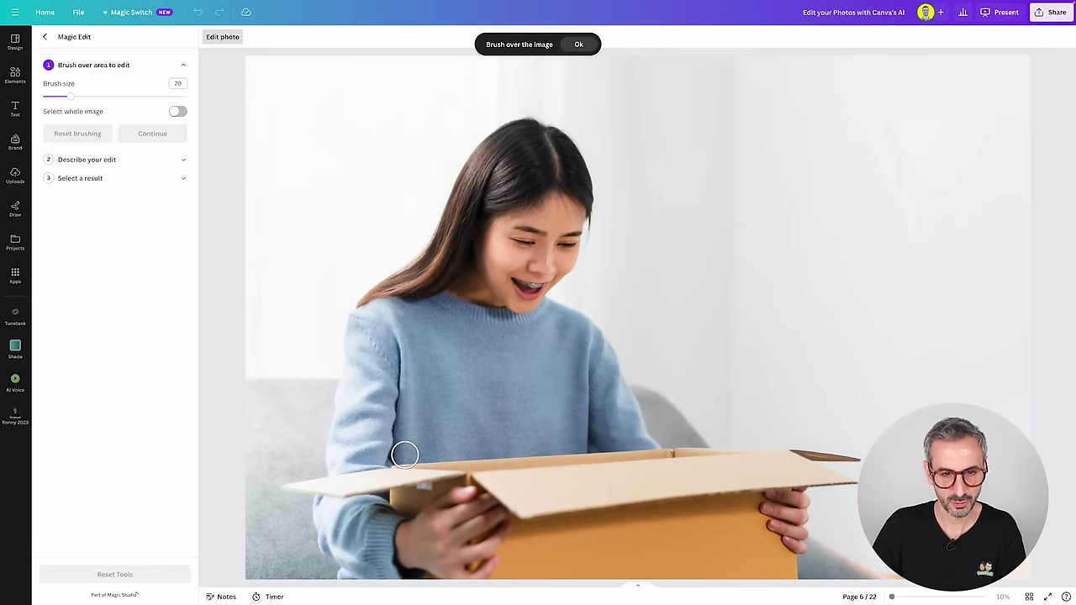
Brush the area above the box opening and generate an edit from the prompt "add a bunch of dollar bills in the box, nicely stacked".
{"action": "mouse_move", "coordinate": [402, 452]}
{"action": "left_mouse_down"}
{"action": "mouse_move", "coordinate": [664, 445]}
{"action": "mouse_move", "coordinate": [633, 431]}
{"action": "mouse_move", "coordinate": [507, 434]}
{"action": "mouse_move", "coordinate": [423, 439]}
{"action": "mouse_move", "coordinate": [415, 454]}
{"action": "mouse_move", "coordinate": [473, 461]}
{"action": "mouse_move", "coordinate": [749, 447]}
{"action": "mouse_move", "coordinate": [764, 434]}
{"action": "mouse_move", "coordinate": [637, 426]}
{"action": "mouse_move", "coordinate": [476, 437]}
{"action": "mouse_move", "coordinate": [502, 420]}
{"action": "mouse_move", "coordinate": [636, 412]}
{"action": "mouse_move", "coordinate": [697, 415]}
{"action": "mouse_move", "coordinate": [425, 428]}
{"action": "mouse_move", "coordinate": [404, 440]}
{"action": "mouse_move", "coordinate": [552, 423]}
{"action": "mouse_move", "coordinate": [716, 423]}
{"action": "mouse_move", "coordinate": [619, 422]}
{"action": "left_mouse_up"}
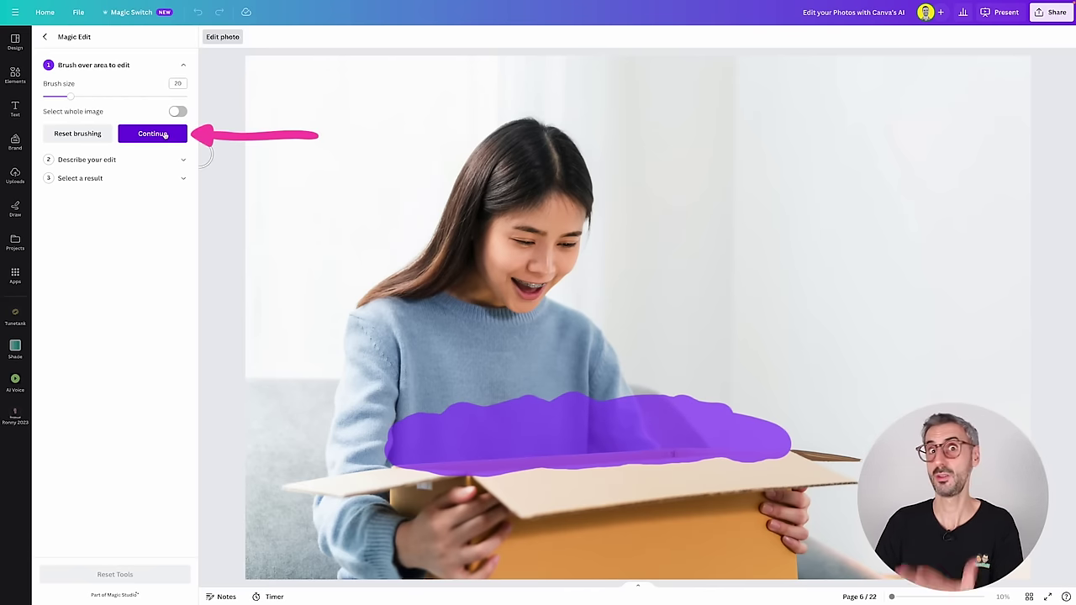
{"action": "left_click", "coordinate": [165, 135]}
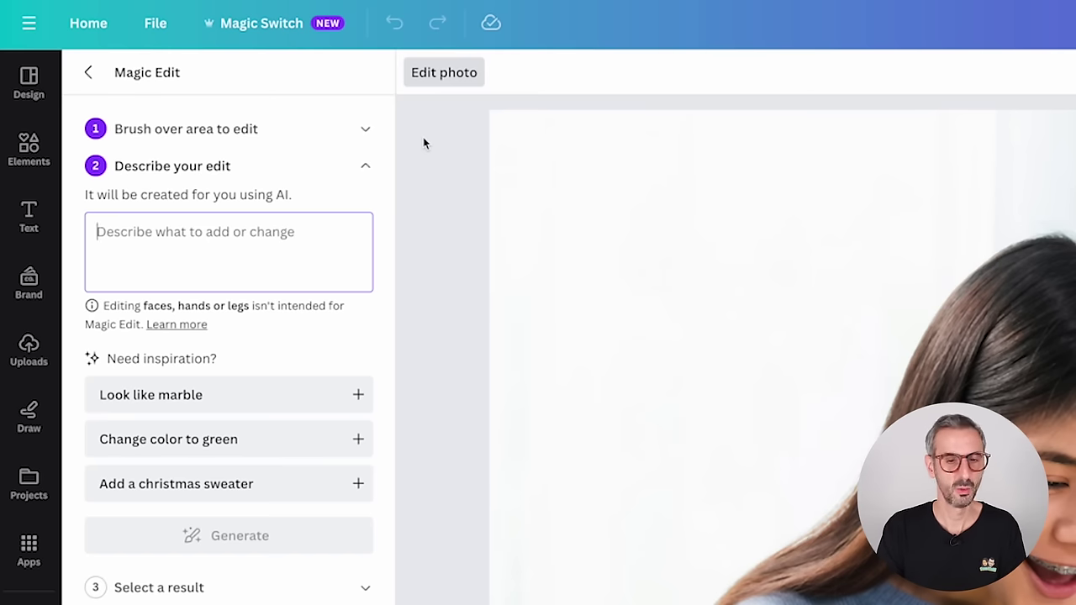
{"action": "type", "text": "add a bunc"}
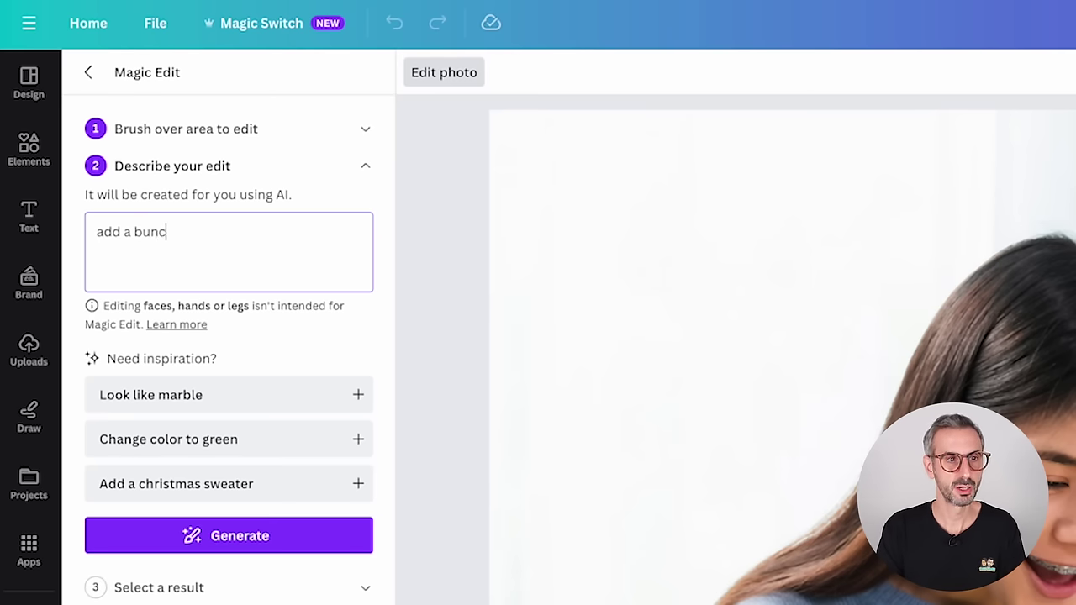
{"action": "type", "text": "h of dollar bills"}
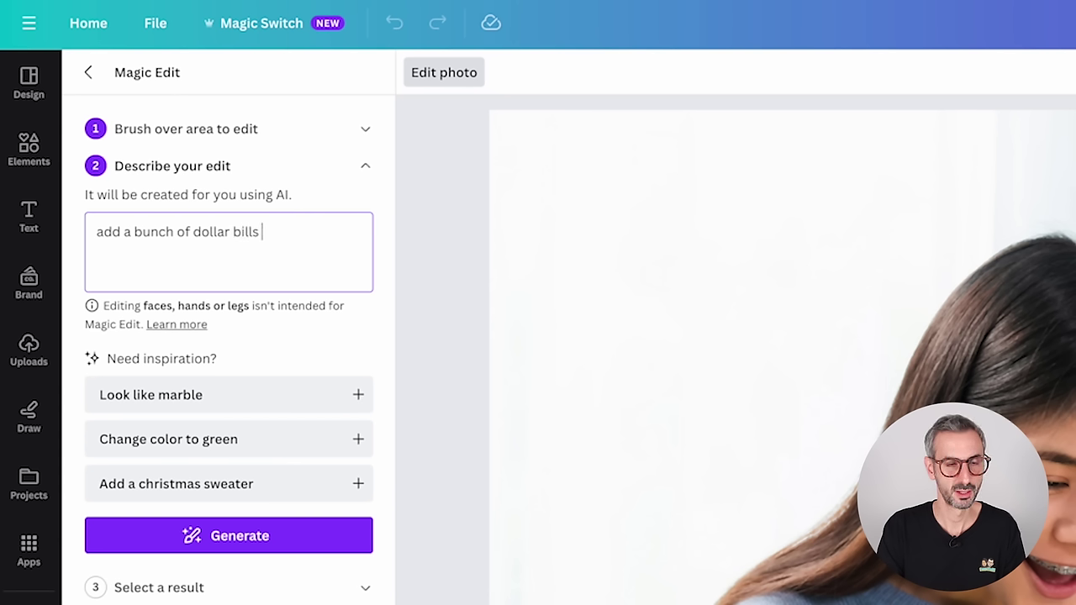
{"action": "type", "text": " in the box"}
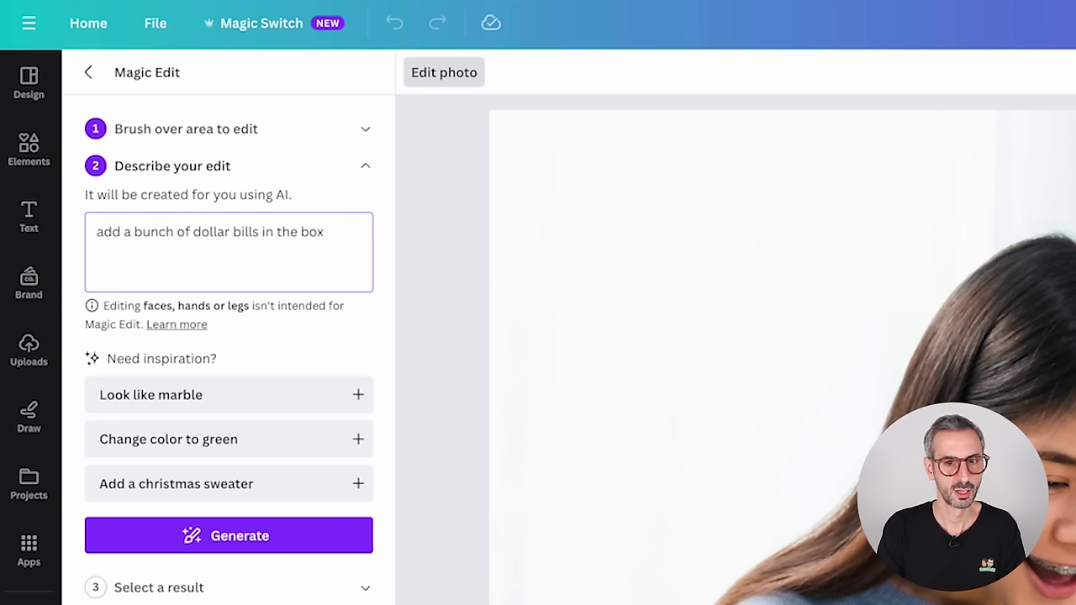
{"action": "type", "text": ", nicely stacked"}
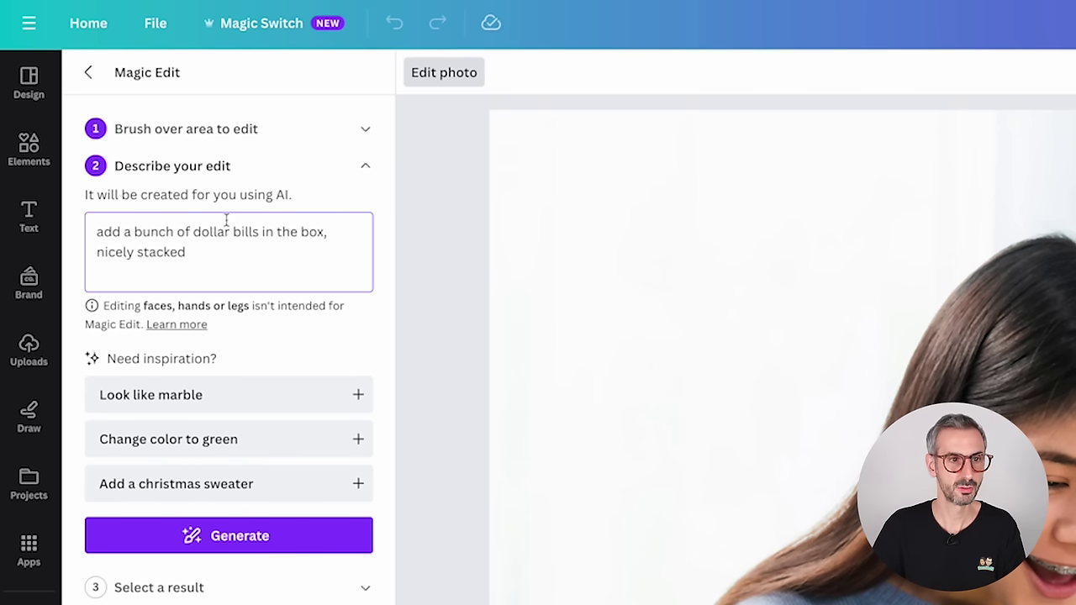
{"action": "left_click", "coordinate": [217, 542]}
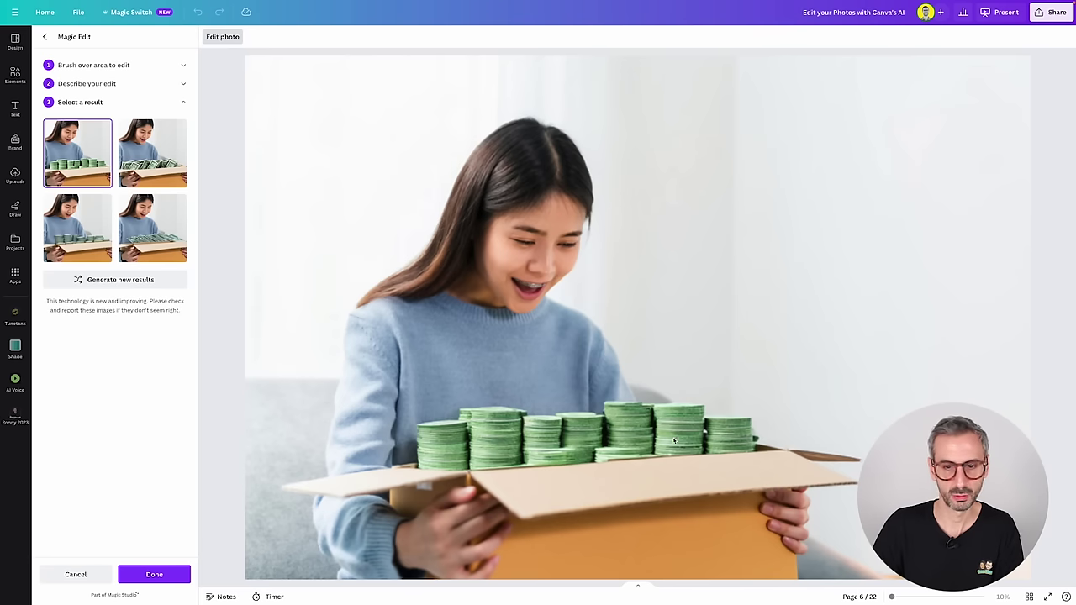
Compare the four generated box fillings and choose the result with loose, overlapping dollar bills.
{"action": "left_click", "coordinate": [161, 171]}
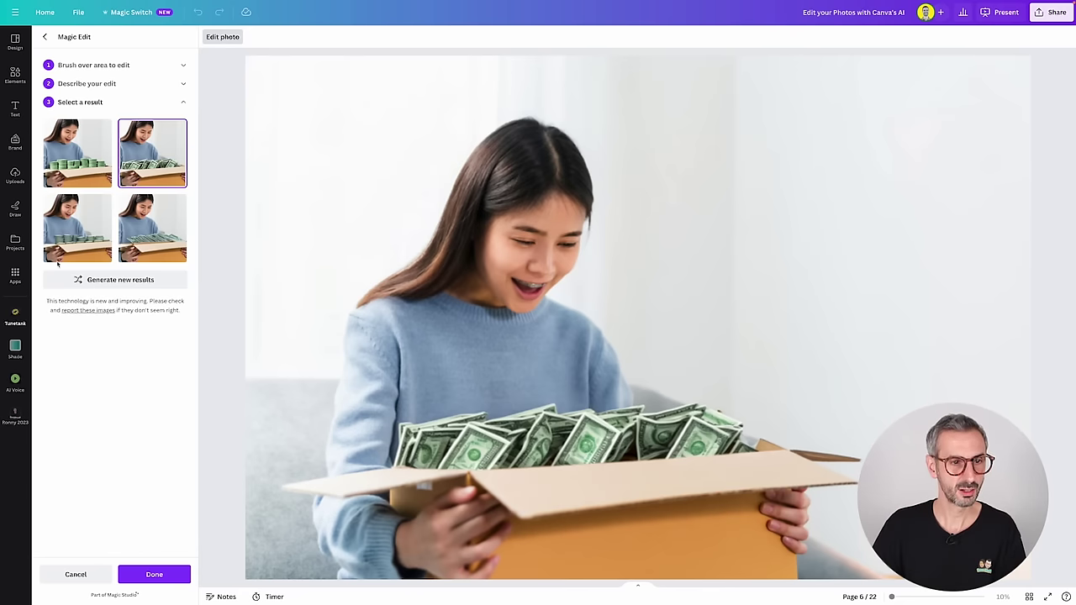
{"action": "left_click", "coordinate": [74, 242]}
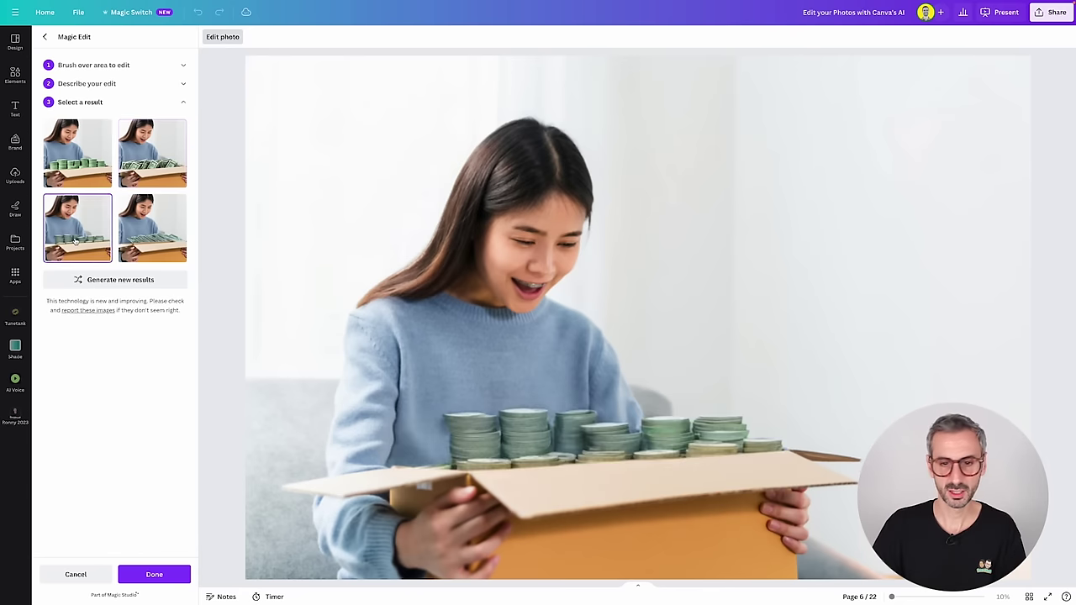
{"action": "left_click", "coordinate": [145, 250]}
{"action": "left_click", "coordinate": [164, 166]}
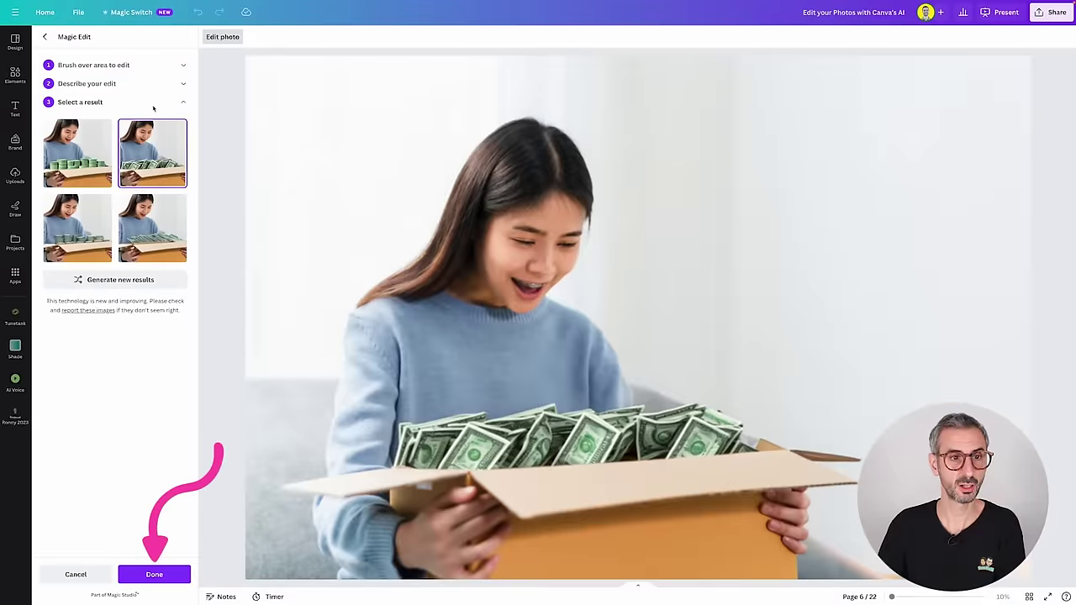
Replace the prompt with "3 cute puppies: one black, one white and one brown" and generate new results for the same brushed area.
{"action": "left_click", "coordinate": [182, 84]}
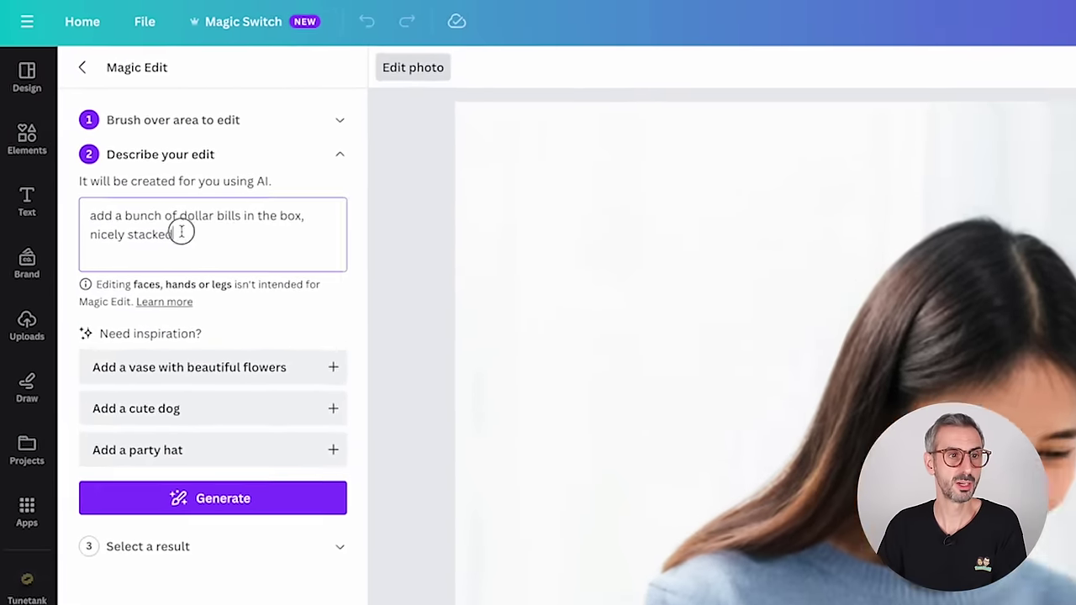
{"action": "left_click_drag", "start_coordinate": [94, 127], "coordinate": [47, 117]}
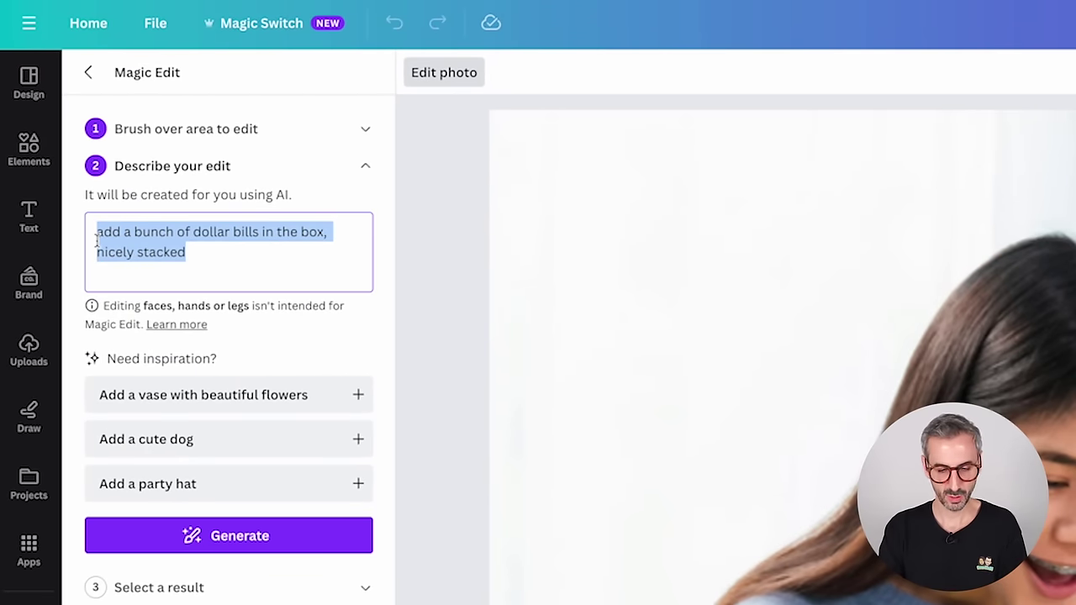
{"action": "type", "text": "3 cute"}
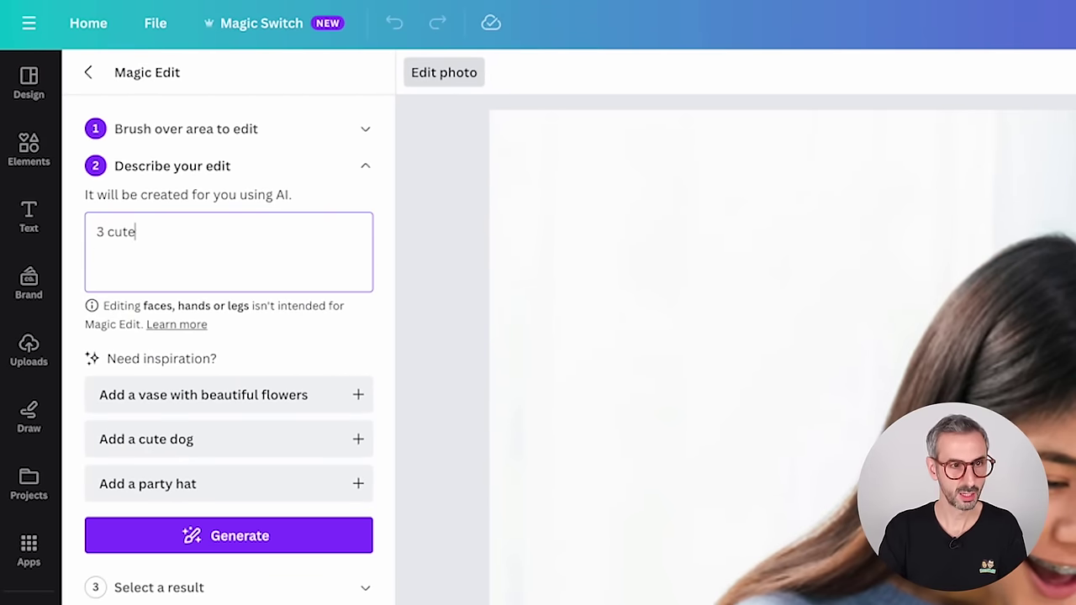
{"action": "type", "text": " puppies: one black, one white a"}
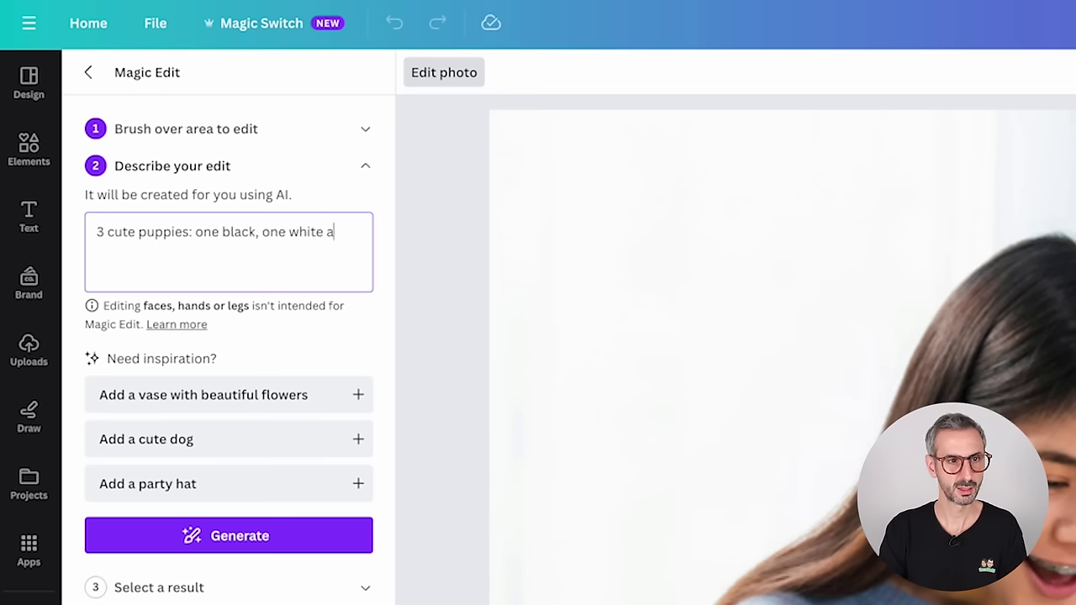
{"action": "type", "text": "nd one brown"}
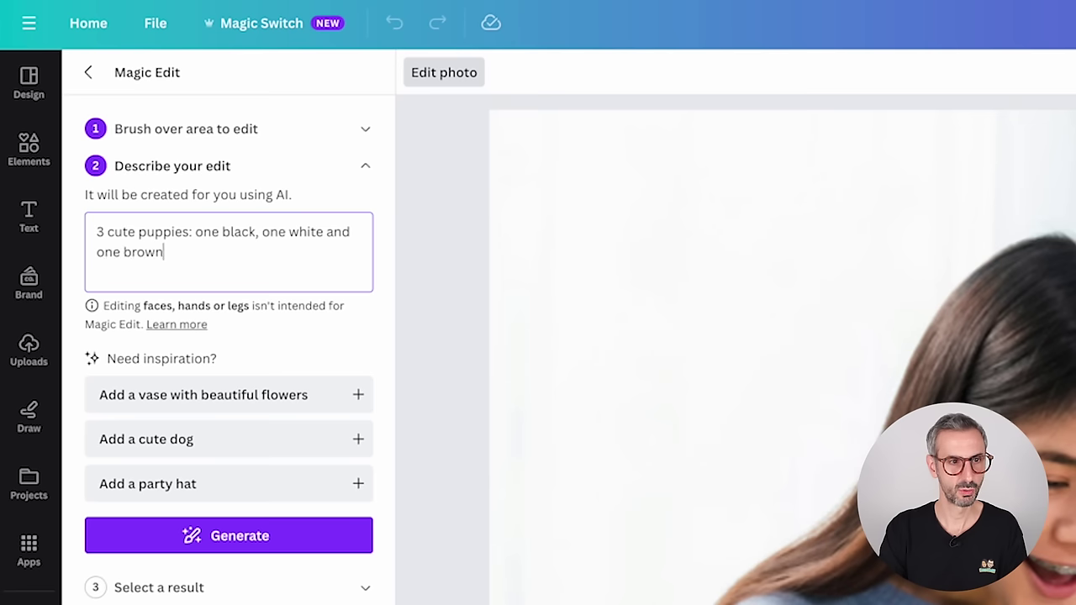
{"action": "left_click", "coordinate": [225, 538]}
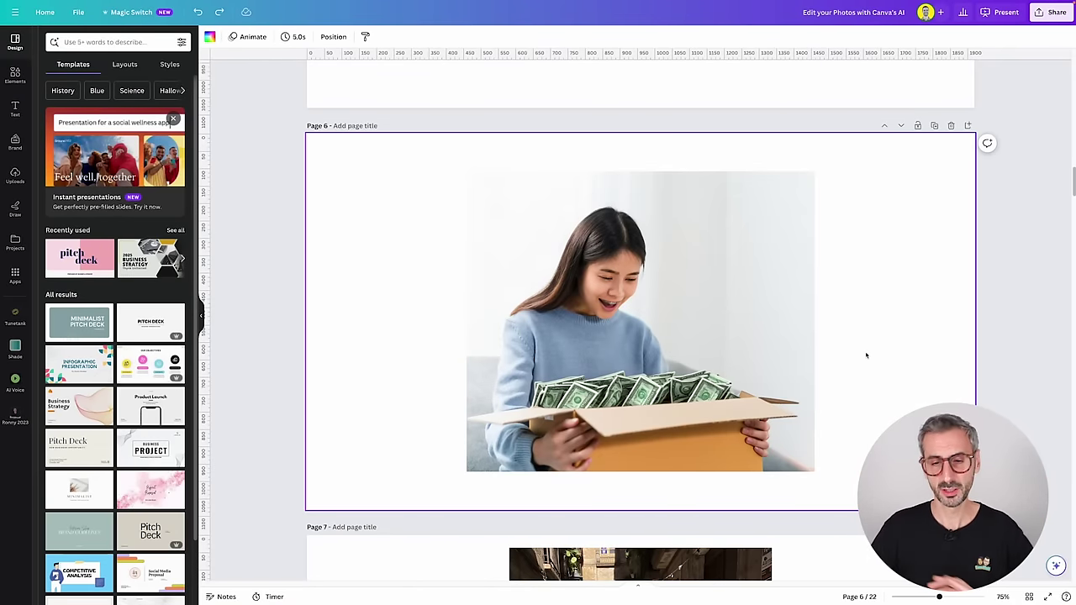
Open the page 7 photo of the man in the straw hat and sunglasses in Magic Edit.
{"action": "scroll", "coordinate": [900, 337], "scroll_direction": "down", "scroll_amount": 5}
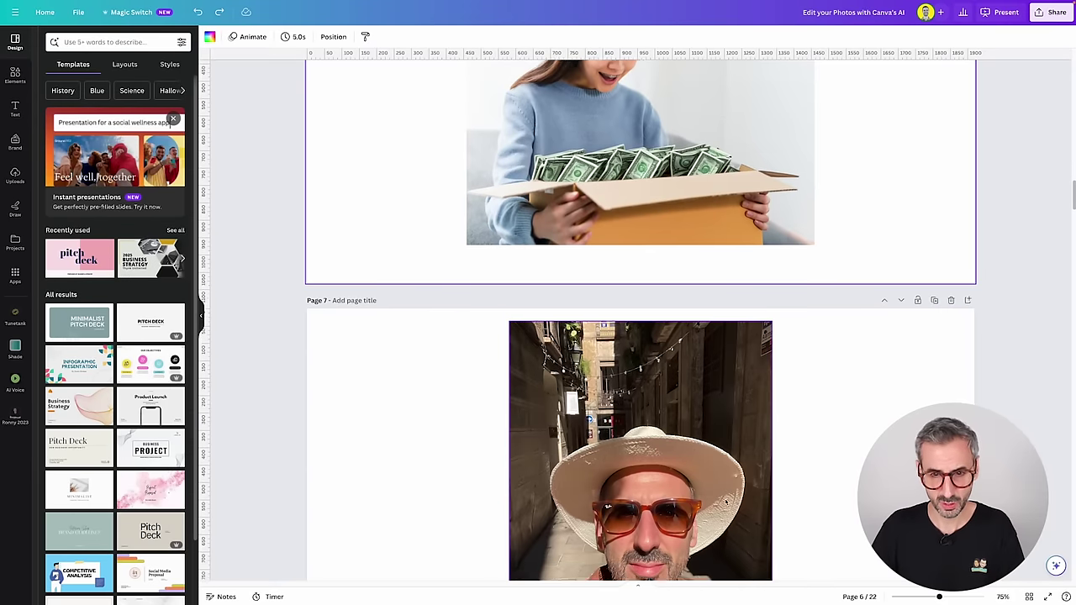
{"action": "scroll", "coordinate": [728, 498], "scroll_direction": "down", "scroll_amount": 1}
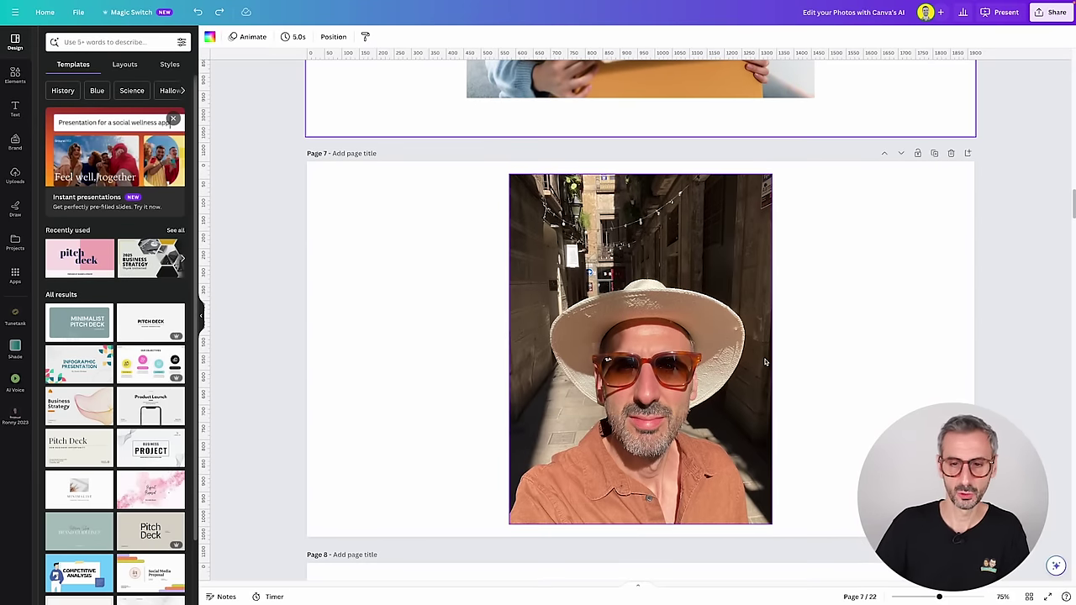
{"action": "scroll", "coordinate": [822, 396], "scroll_direction": "down", "scroll_amount": 1}
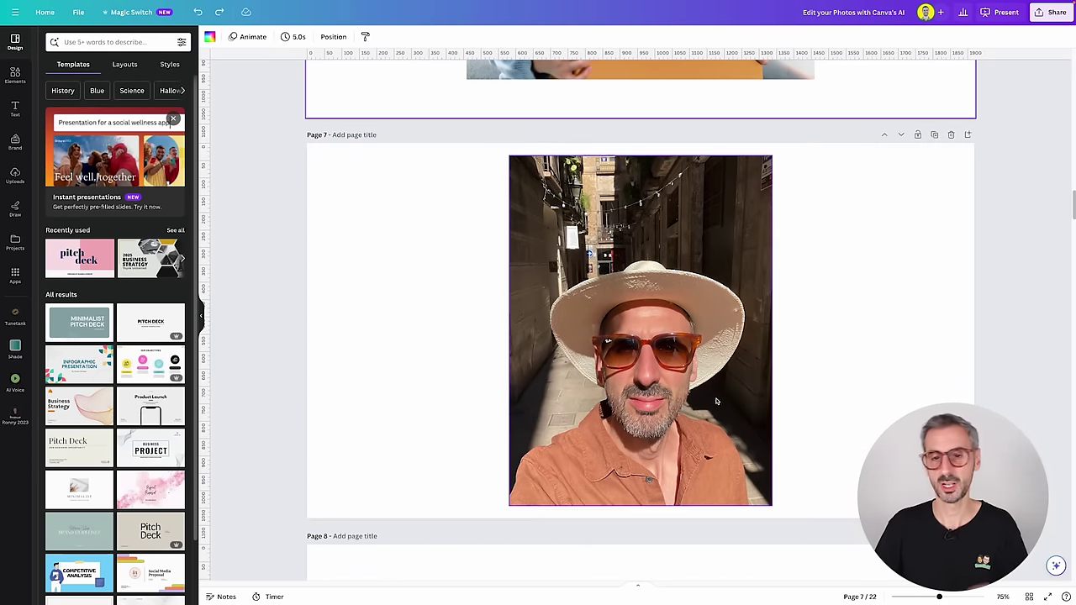
{"action": "left_click", "coordinate": [696, 424]}
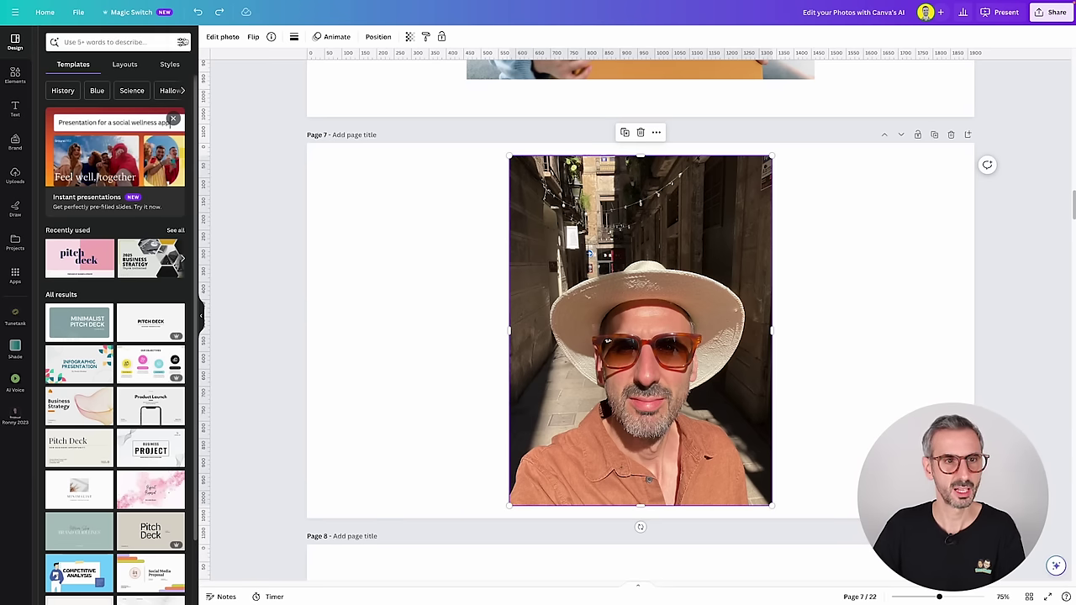
{"action": "left_click", "coordinate": [222, 36]}
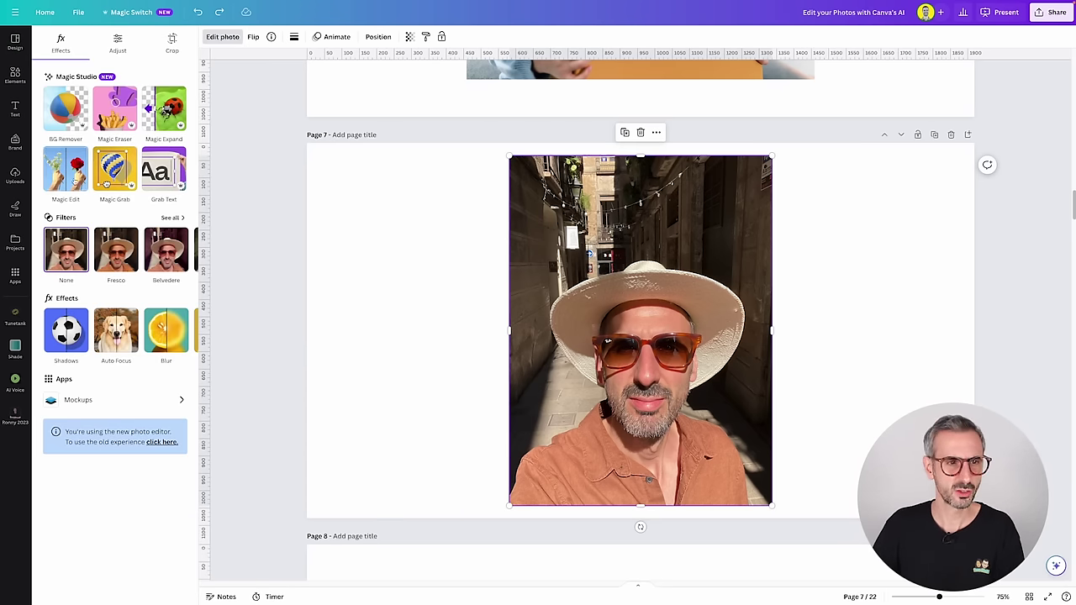
{"action": "left_click", "coordinate": [76, 180]}
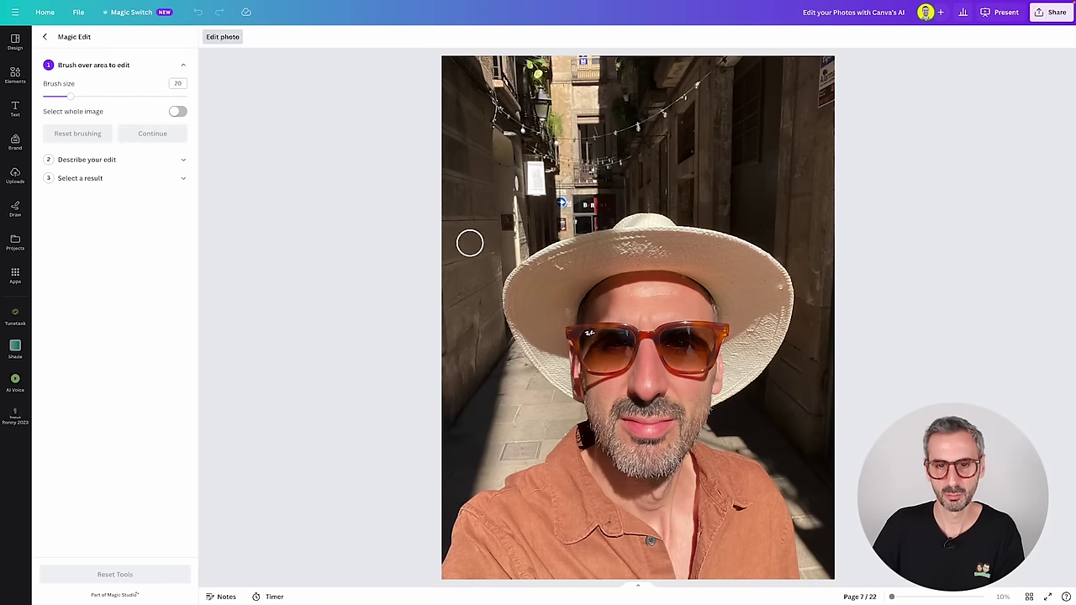
Brush over the entire hat, using brush size 8 for the edges and 24 to fill the rest, and proceed to the edit description.
{"action": "mouse_move", "coordinate": [722, 282]}
{"action": "left_mouse_down"}
{"action": "mouse_move", "coordinate": [655, 254]}
{"action": "mouse_move", "coordinate": [597, 261]}
{"action": "mouse_move", "coordinate": [568, 311]}
{"action": "mouse_move", "coordinate": [568, 293]}
{"action": "mouse_move", "coordinate": [597, 272]}
{"action": "mouse_move", "coordinate": [655, 262]}
{"action": "mouse_move", "coordinate": [714, 276]}
{"action": "mouse_move", "coordinate": [740, 334]}
{"action": "left_mouse_up"}
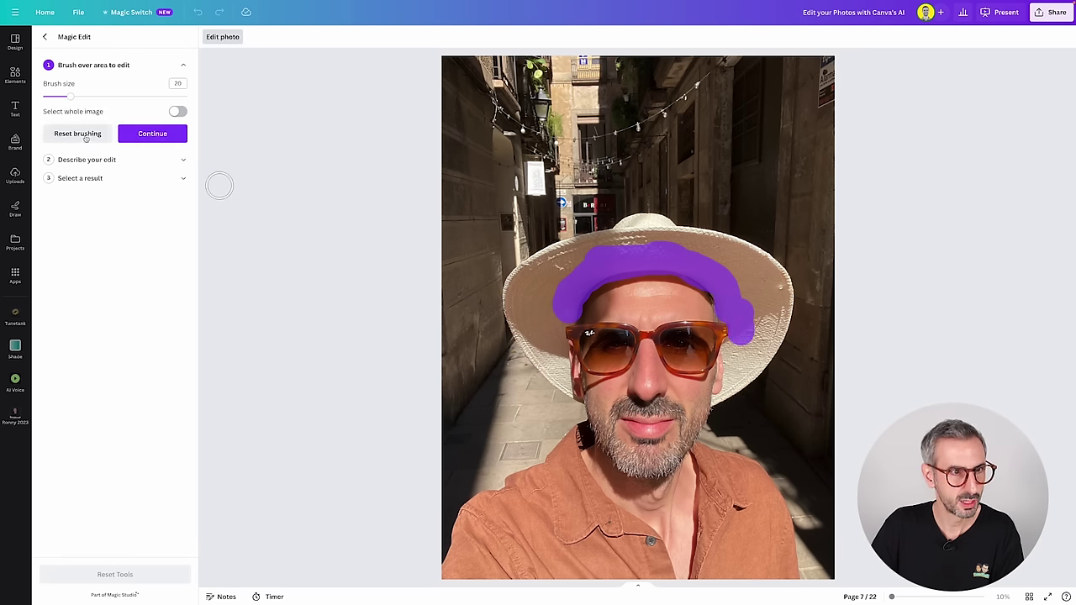
{"action": "left_click_drag", "start_coordinate": [71, 99], "coordinate": [53, 96]}
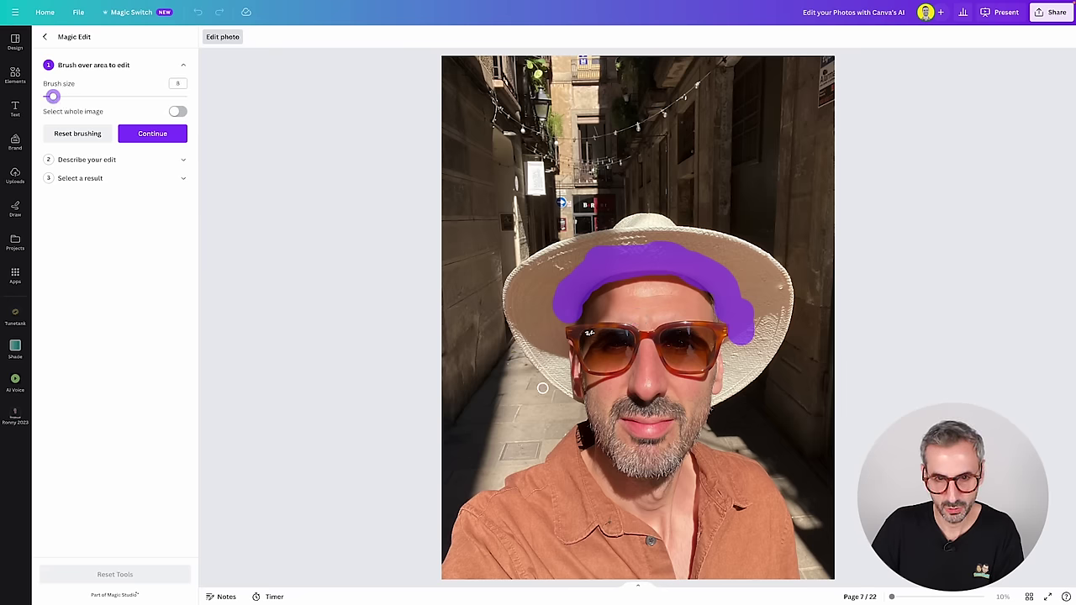
{"action": "left_click_drag", "start_coordinate": [565, 395], "coordinate": [563, 391]}
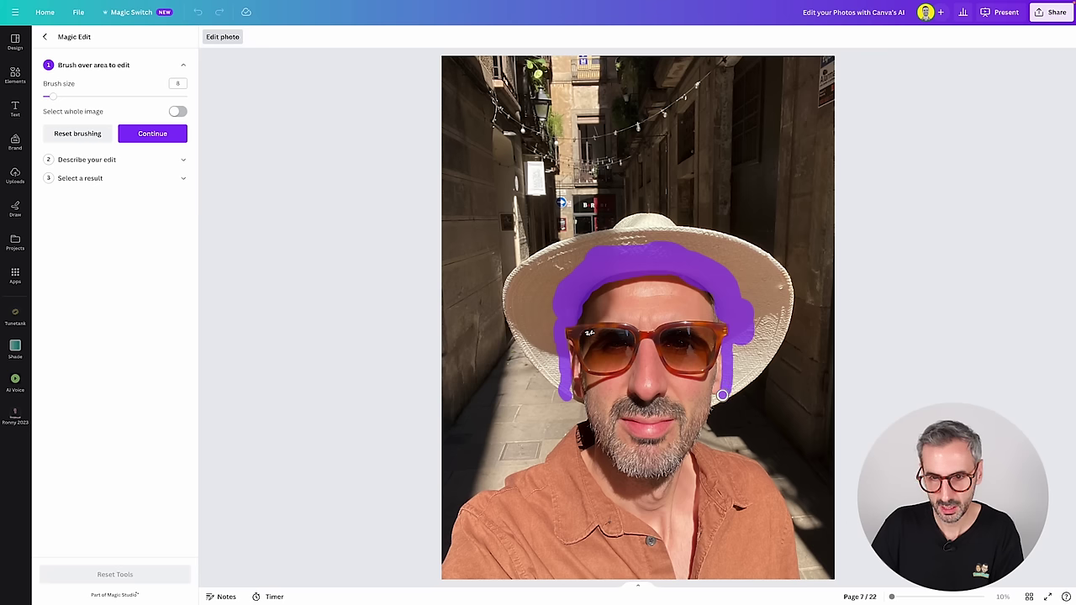
{"action": "mouse_move", "coordinate": [715, 399]}
{"action": "left_mouse_down"}
{"action": "mouse_move", "coordinate": [783, 326]}
{"action": "mouse_move", "coordinate": [741, 243]}
{"action": "mouse_move", "coordinate": [645, 211]}
{"action": "mouse_move", "coordinate": [540, 250]}
{"action": "mouse_move", "coordinate": [566, 391]}
{"action": "left_mouse_up"}
{"action": "mouse_move", "coordinate": [52, 96]}
{"action": "left_mouse_down"}
{"action": "mouse_move", "coordinate": [106, 96]}
{"action": "mouse_move", "coordinate": [76, 96]}
{"action": "left_mouse_up"}
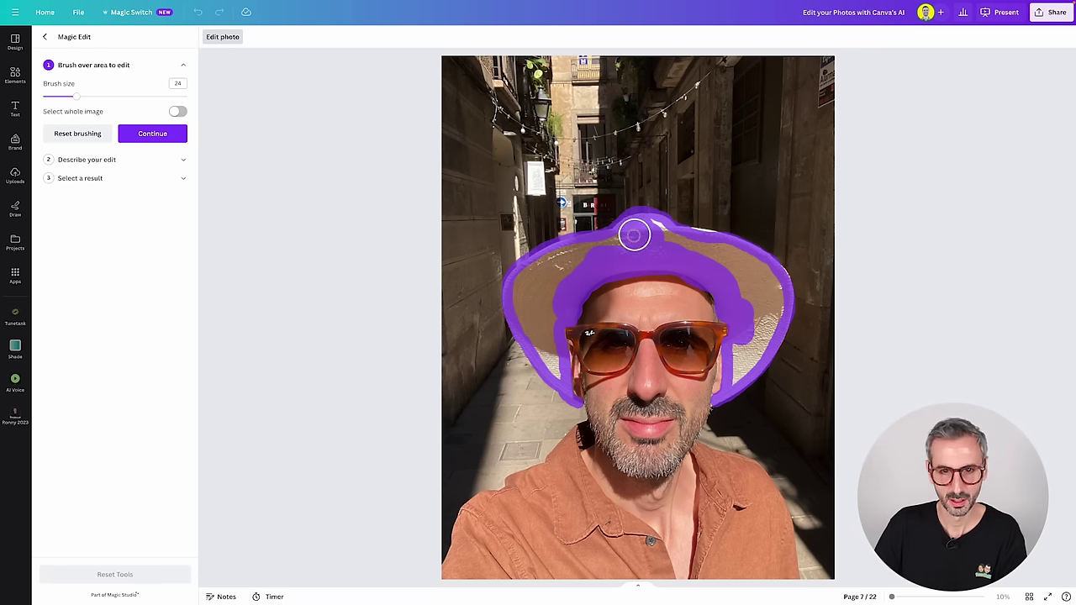
{"action": "mouse_move", "coordinate": [634, 233]}
{"action": "left_mouse_down"}
{"action": "mouse_move", "coordinate": [546, 355]}
{"action": "mouse_move", "coordinate": [662, 234]}
{"action": "mouse_move", "coordinate": [662, 216]}
{"action": "mouse_move", "coordinate": [774, 303]}
{"action": "mouse_move", "coordinate": [743, 368]}
{"action": "left_mouse_up"}
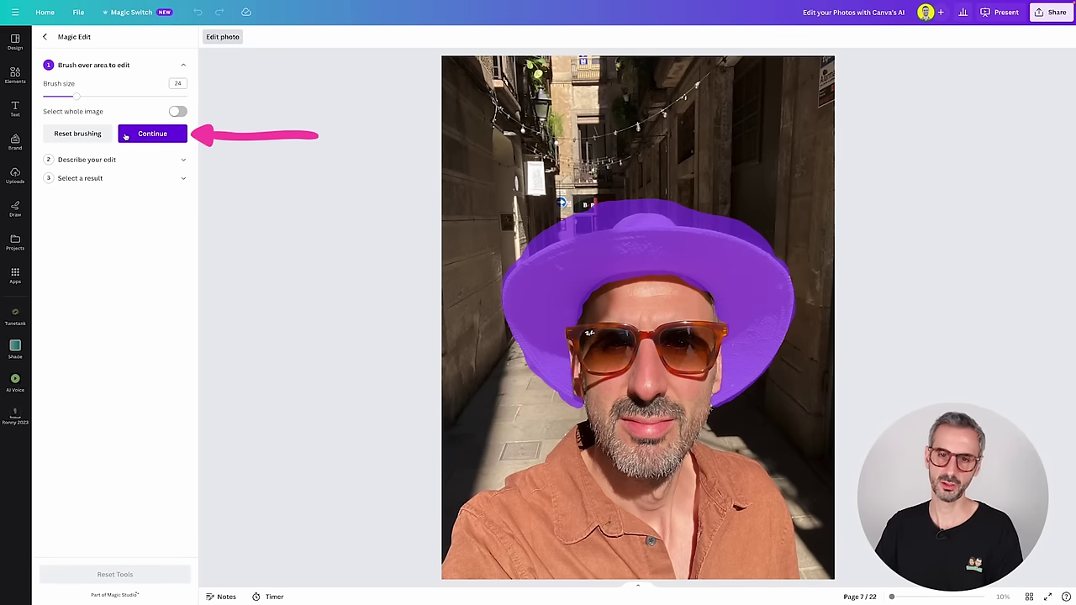
{"action": "left_click", "coordinate": [149, 133]}
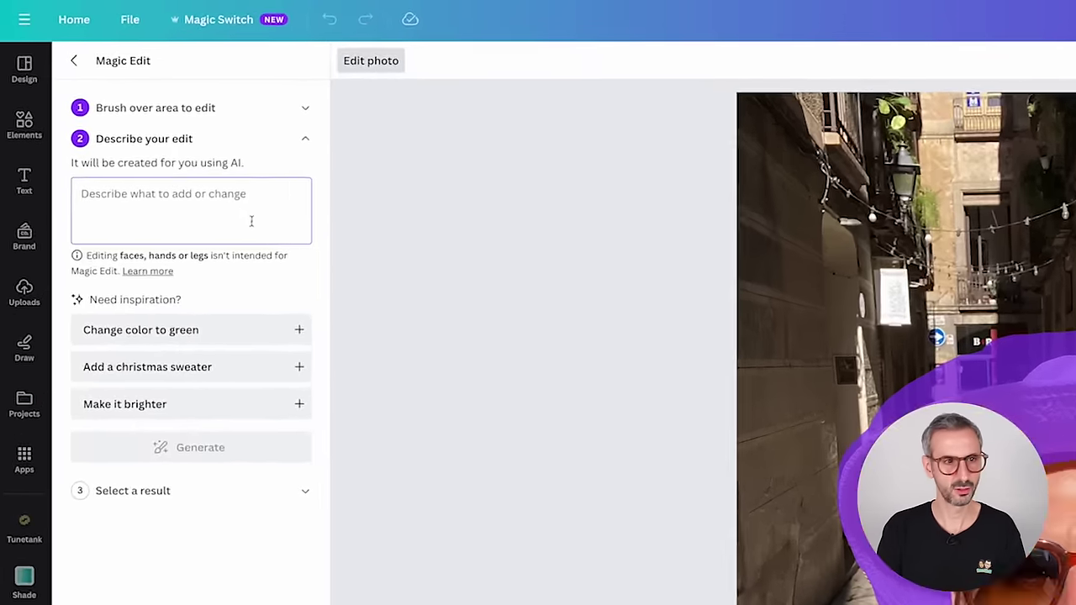
Generate an edit of the brushed hat from the prompt "add some nice curly black hair".
{"action": "left_click", "coordinate": [250, 221]}
{"action": "type", "text": "add some"}
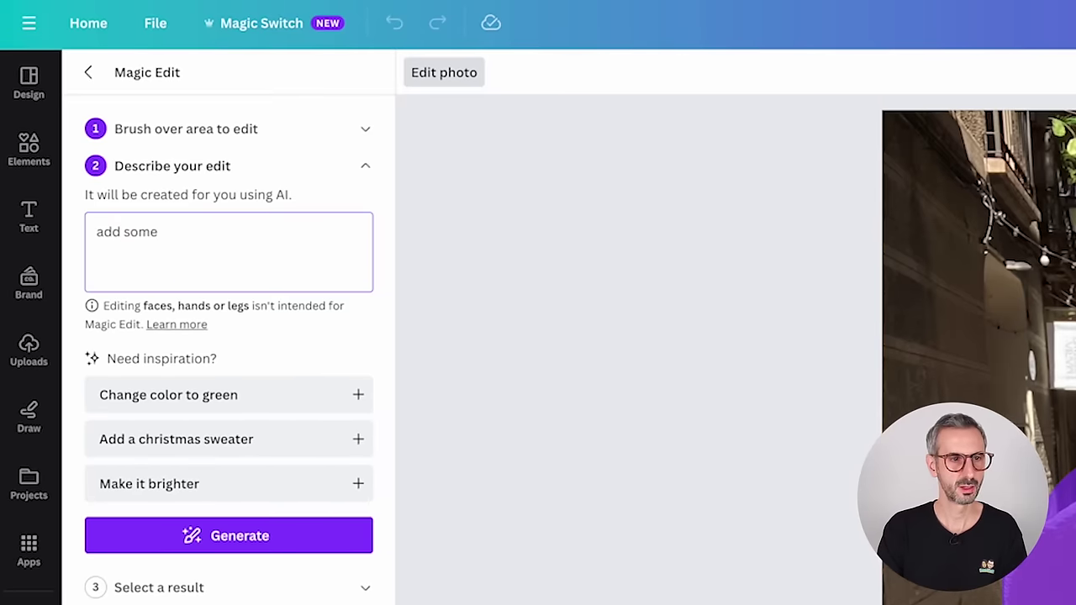
{"action": "type", "text": " nice curly "}
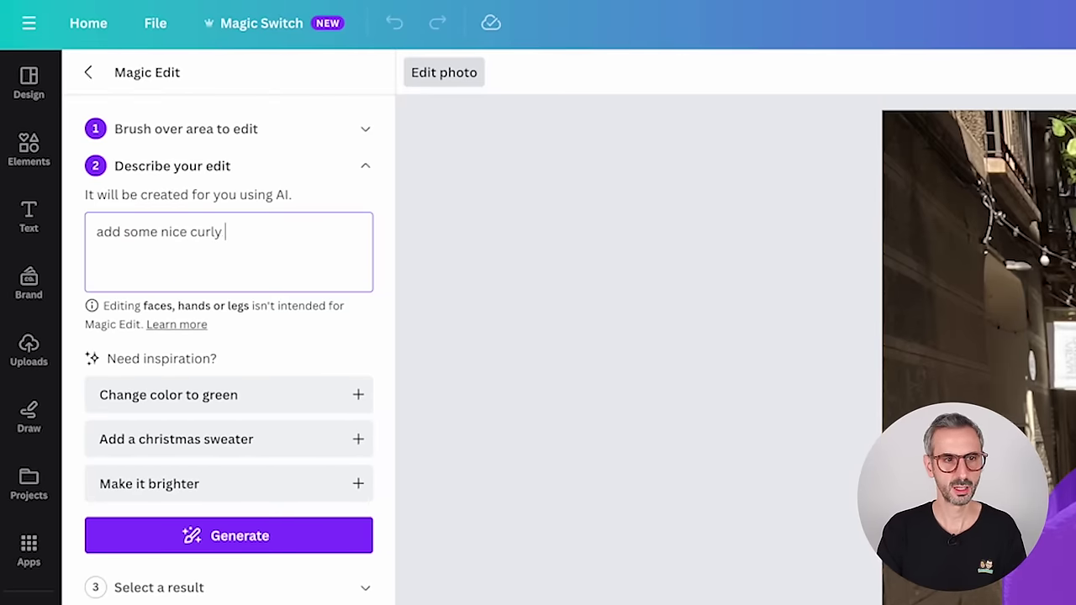
{"action": "type", "text": "black hair"}
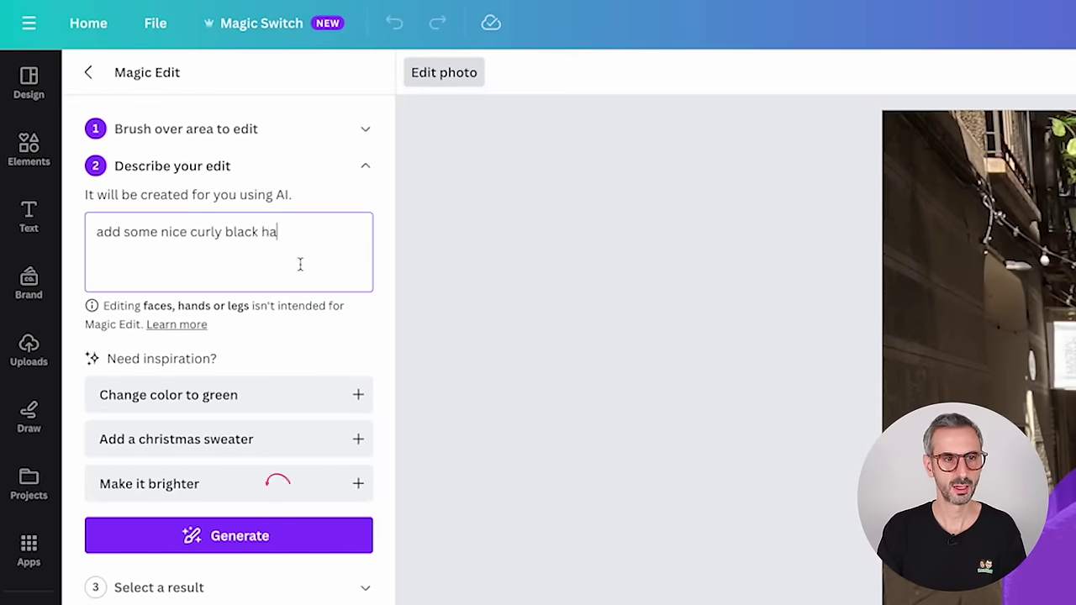
{"action": "left_click", "coordinate": [305, 536]}
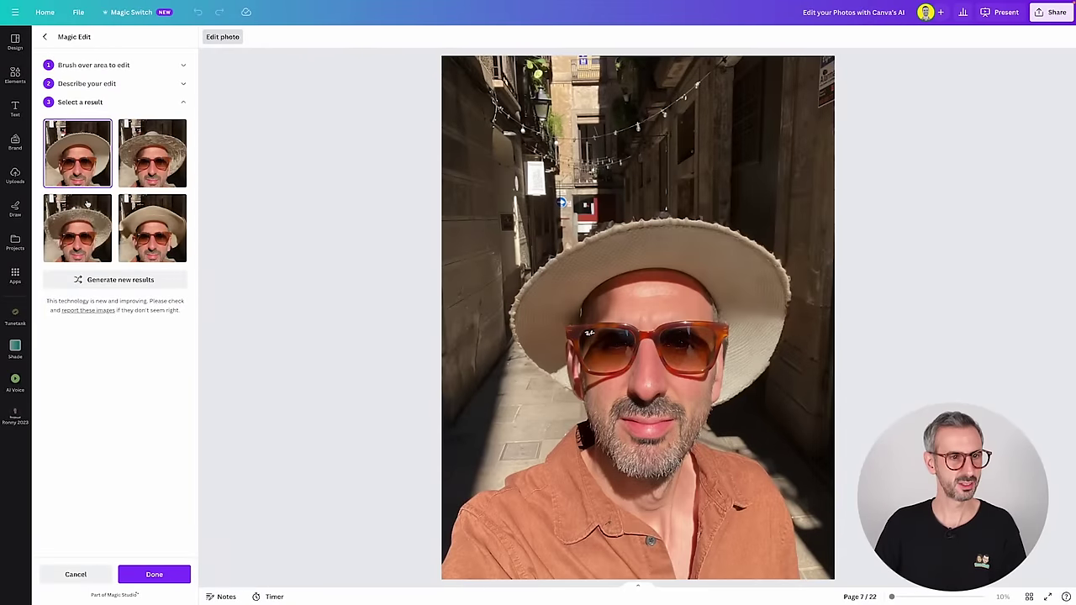
Preview the other generated results to compare how each one changes the brushed hat.
{"action": "left_click", "coordinate": [154, 166]}
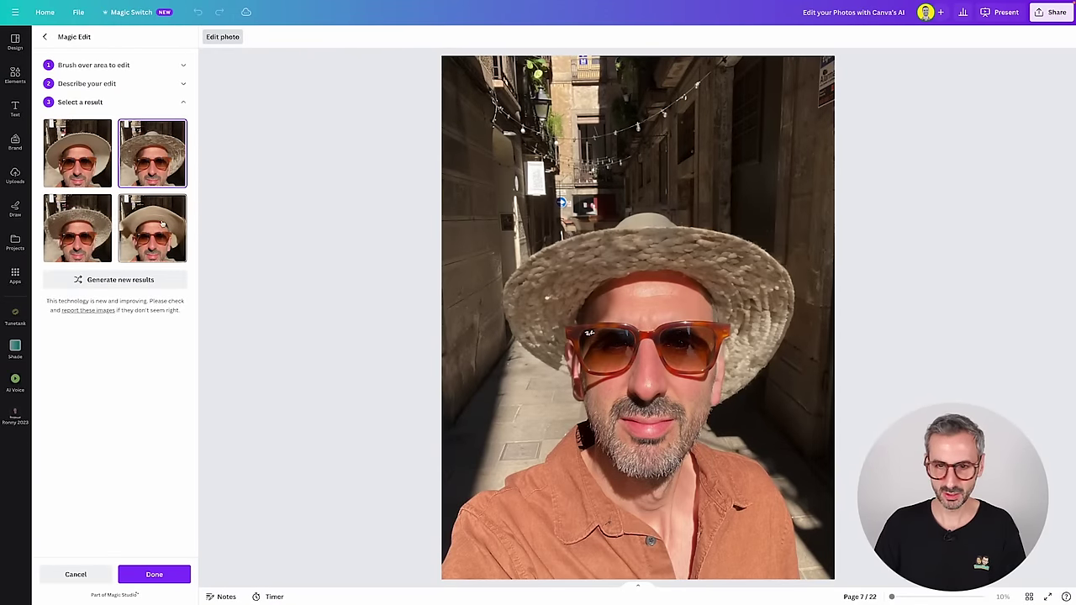
{"action": "left_click", "coordinate": [165, 245]}
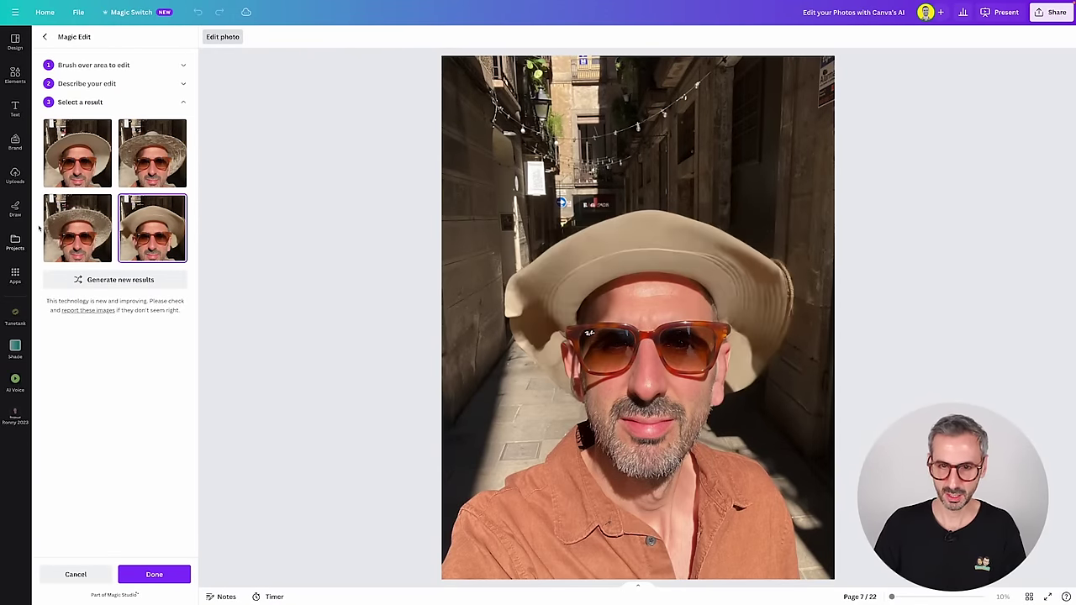
{"action": "left_click", "coordinate": [86, 234]}
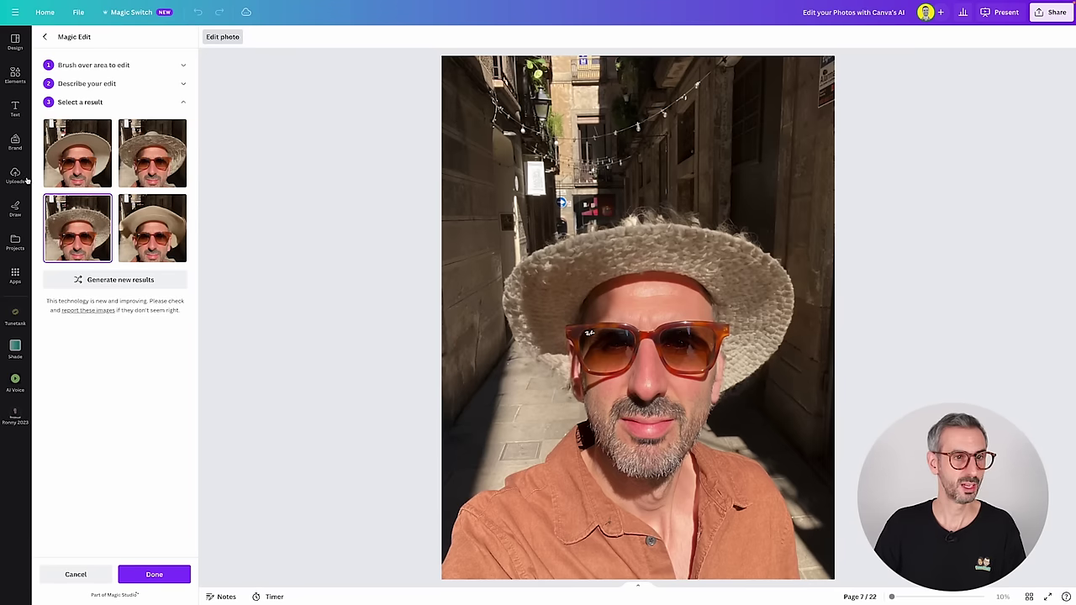
Reword the edit prompt to "replace the had by some curly black hair" and generate results for the brushed hat.
{"action": "left_click", "coordinate": [79, 176]}
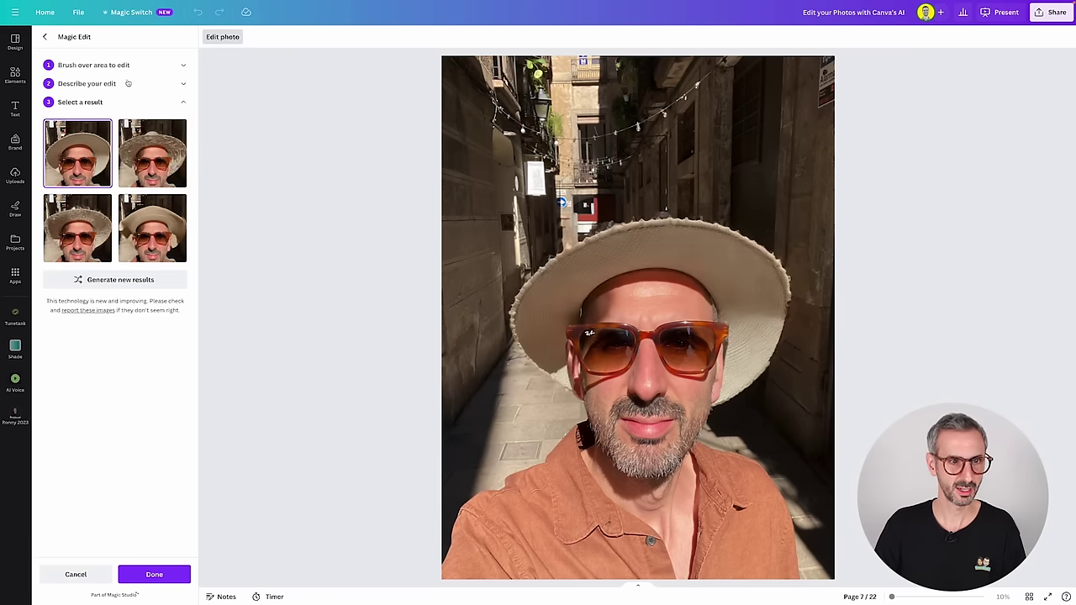
{"action": "left_click", "coordinate": [184, 84]}
{"action": "left_click_drag", "start_coordinate": [157, 116], "coordinate": [24, 122]}
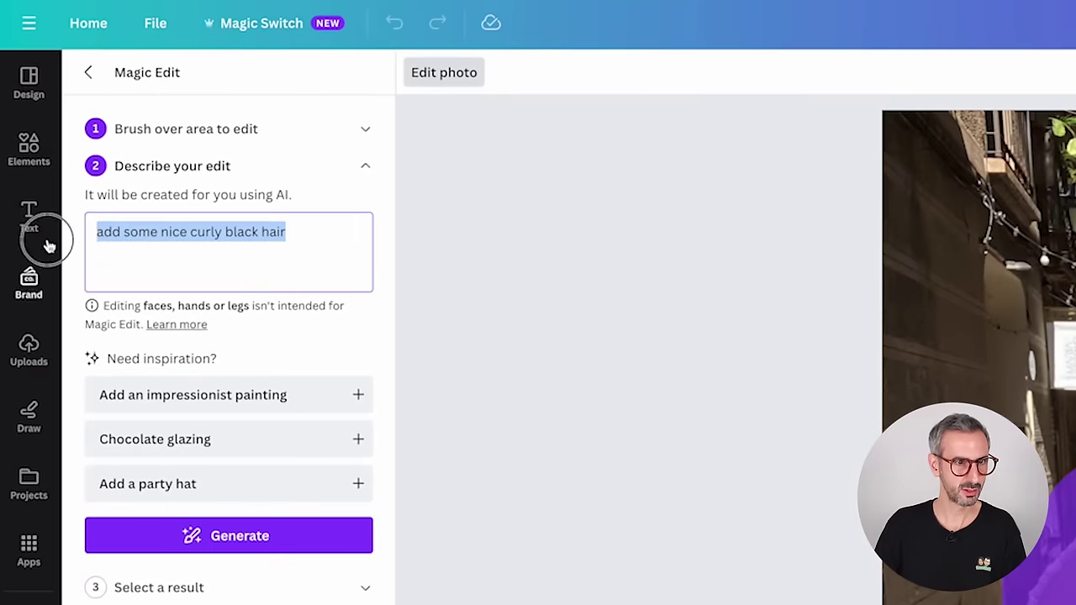
{"action": "mouse_move", "coordinate": [287, 233]}
{"action": "left_mouse_down"}
{"action": "mouse_move", "coordinate": [235, 232]}
{"action": "mouse_move", "coordinate": [295, 230]}
{"action": "left_mouse_up"}
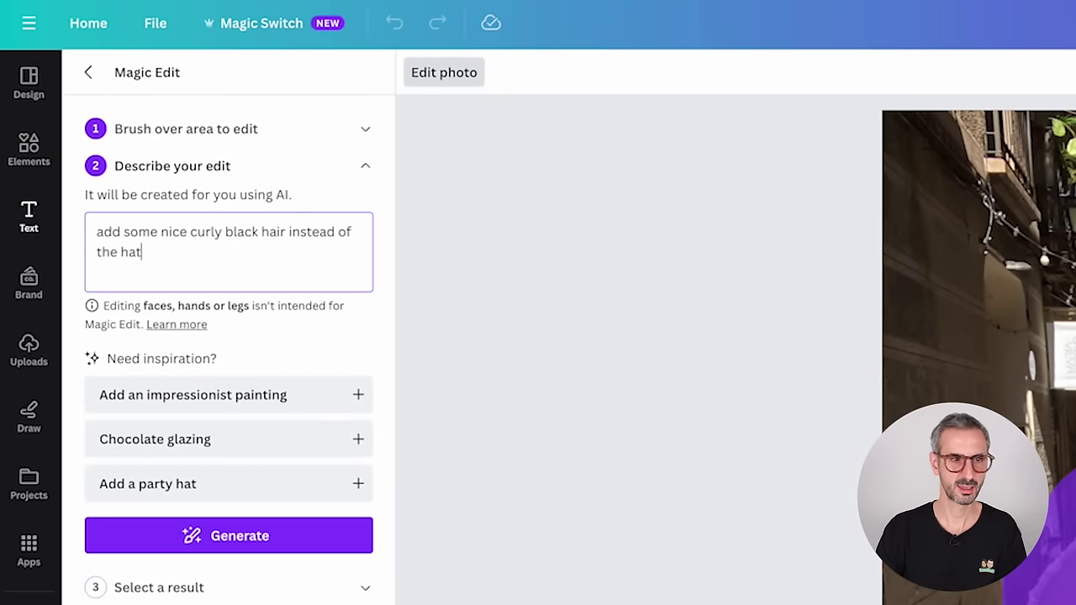
{"action": "left_click_drag", "start_coordinate": [185, 233], "coordinate": [4, 202]}
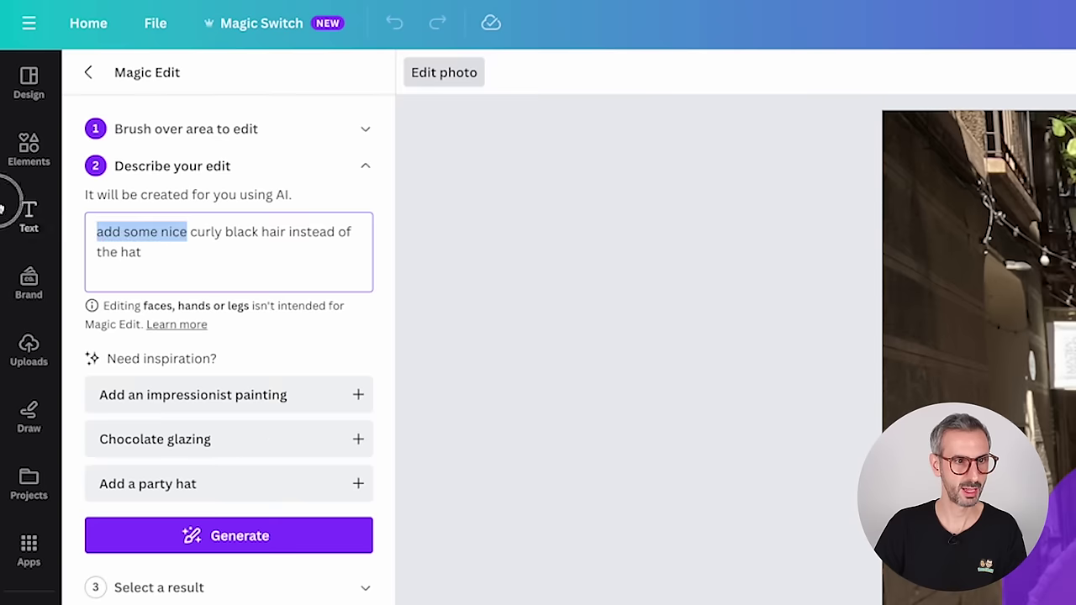
{"action": "type", "text": "replac"}
{"action": "type", "text": "e the had by "}
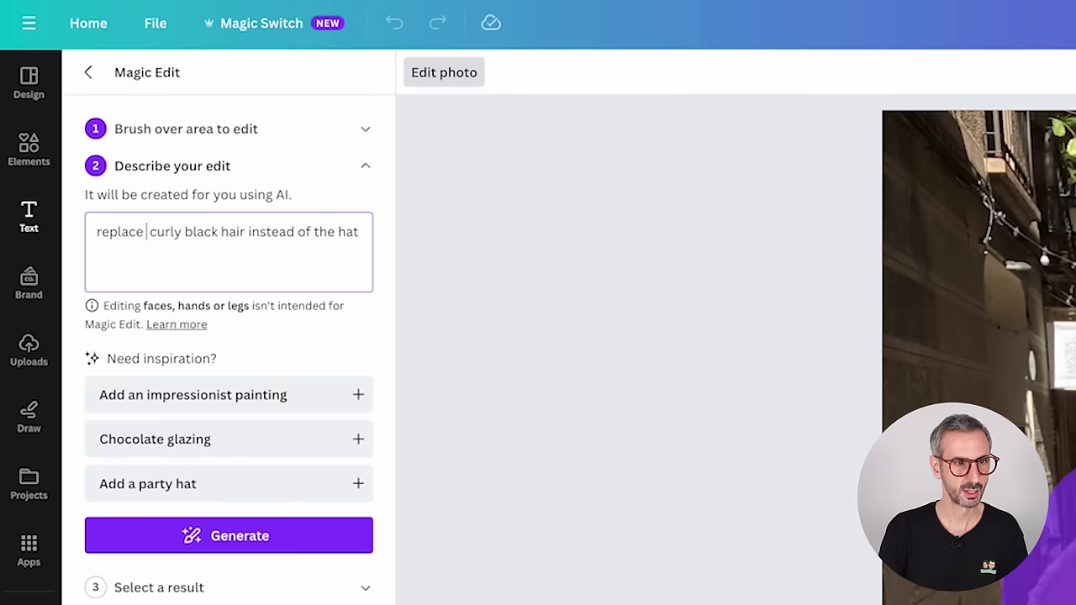
{"action": "type", "text": "some"}
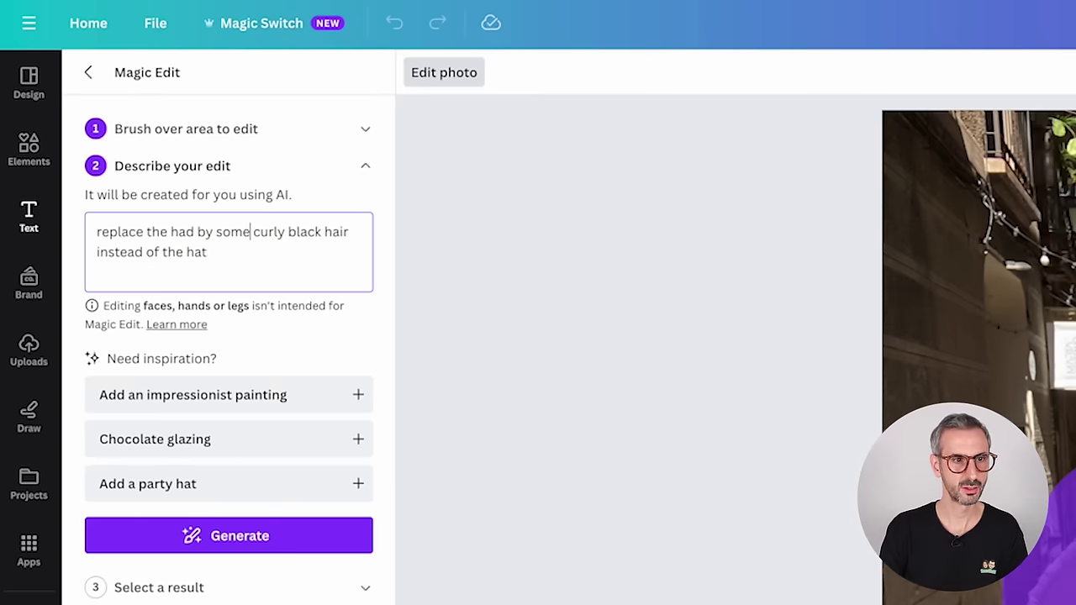
{"action": "left_click_drag", "start_coordinate": [236, 250], "coordinate": [48, 272]}
{"action": "key", "text": "BackSpace"}
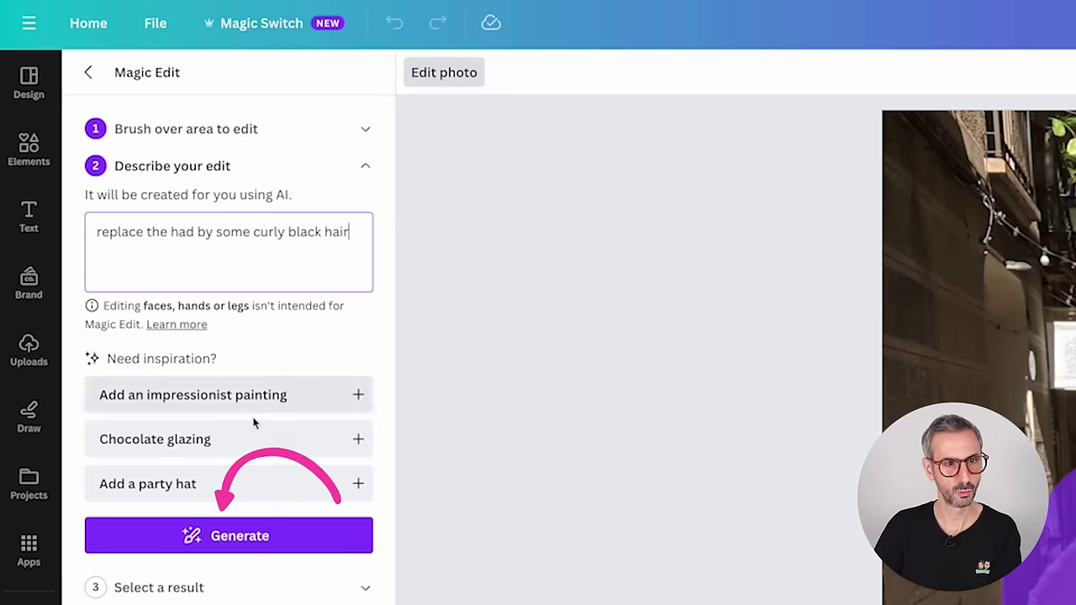
{"action": "left_click", "coordinate": [255, 540]}
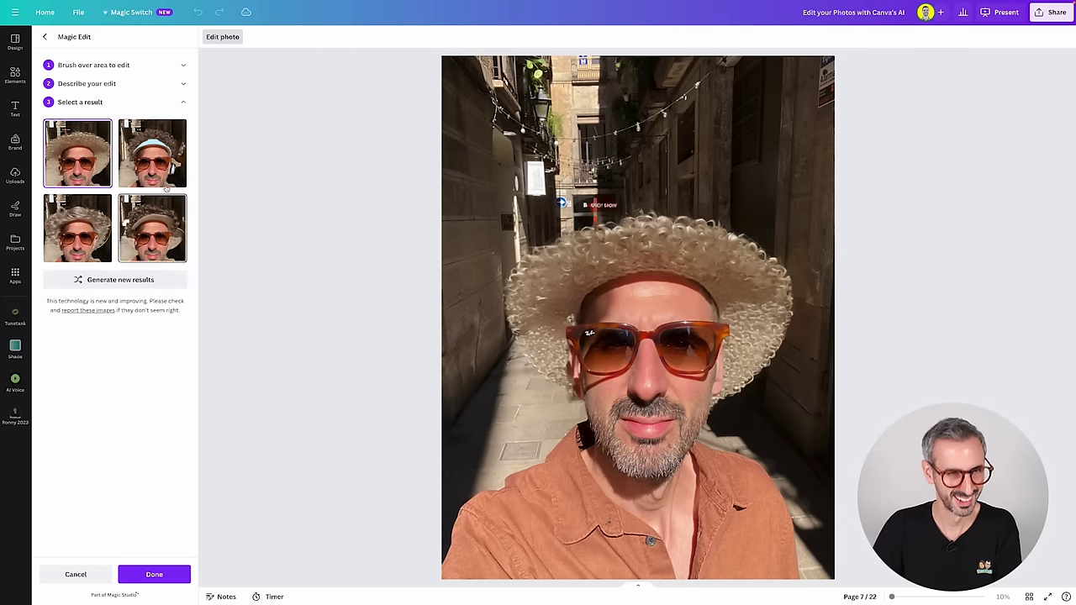
Preview the generated results one by one to compare how each replaces the hat with curly hair.
{"action": "left_click", "coordinate": [98, 229]}
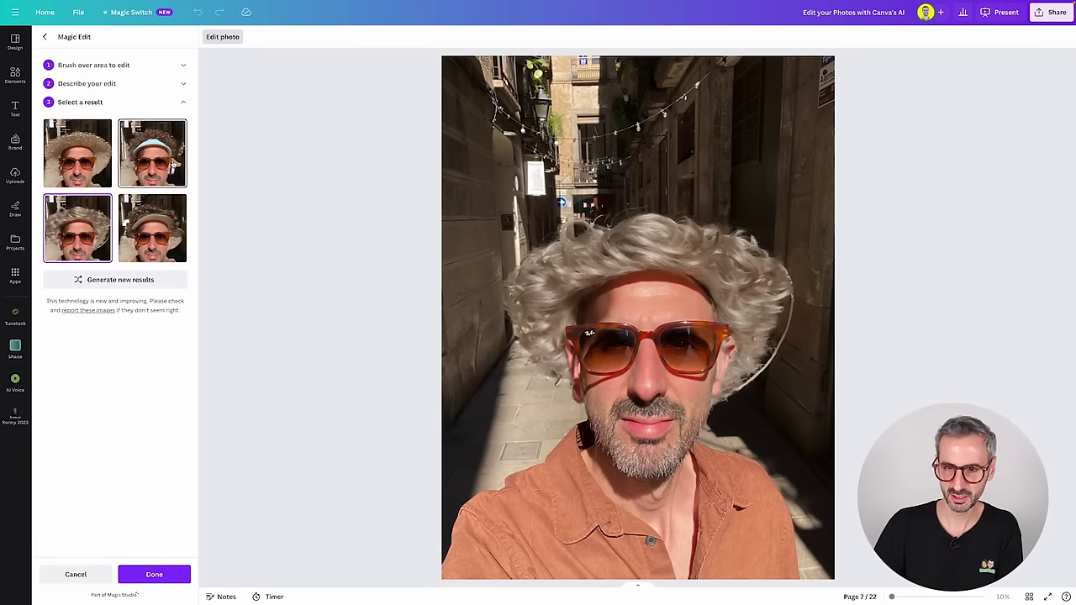
{"action": "left_click", "coordinate": [172, 166]}
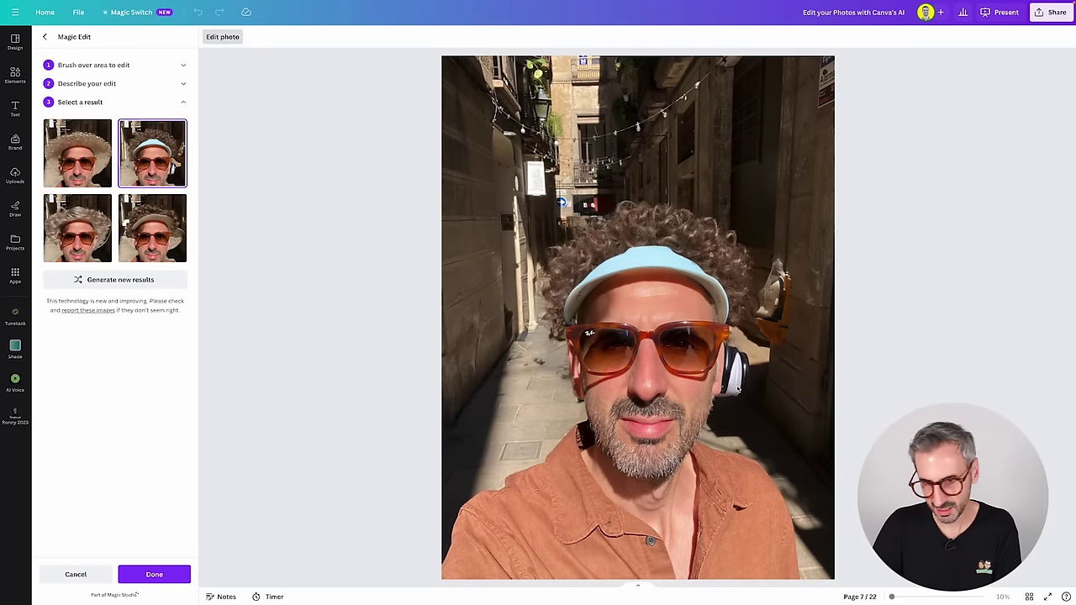
{"action": "left_click", "coordinate": [153, 243]}
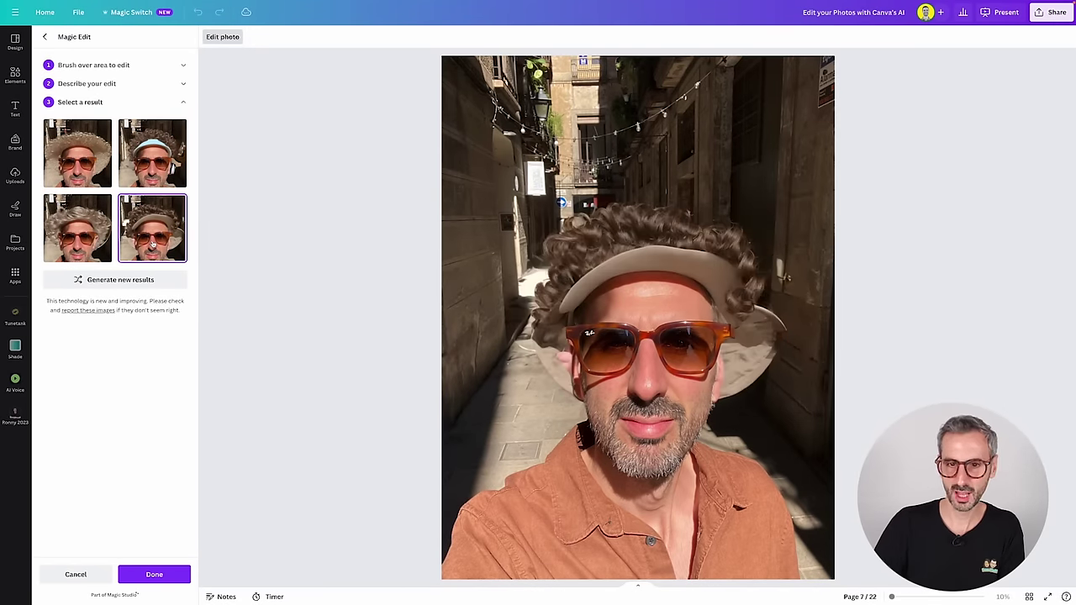
{"action": "left_click", "coordinate": [150, 178]}
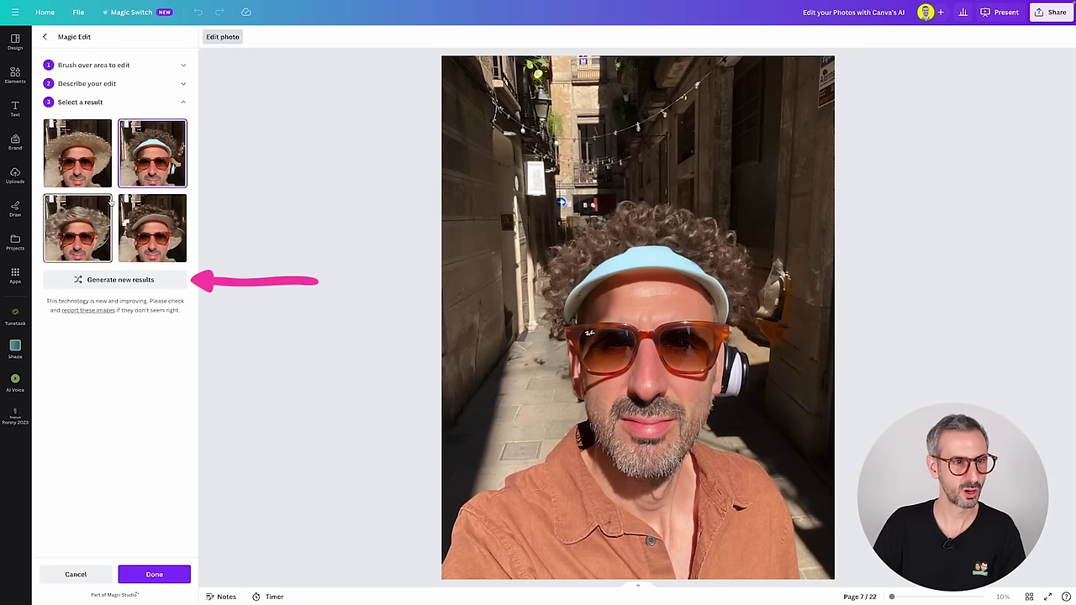
Generate a new set of results, compare them, and apply the first one with full blond curly hair to the photo.
{"action": "left_click", "coordinate": [122, 280]}
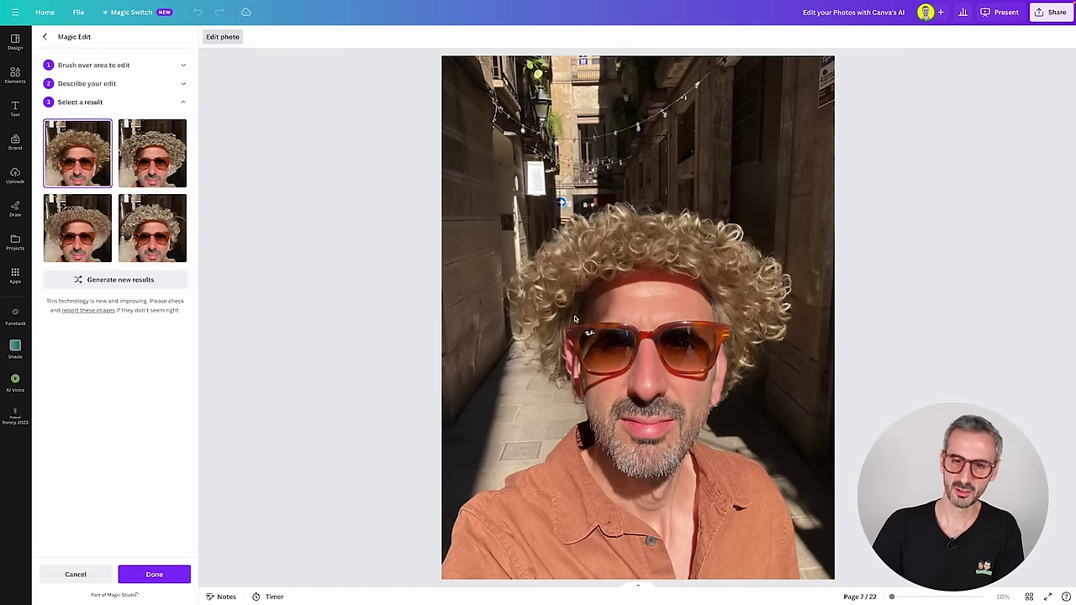
{"action": "left_click", "coordinate": [158, 172]}
{"action": "left_click", "coordinate": [162, 236]}
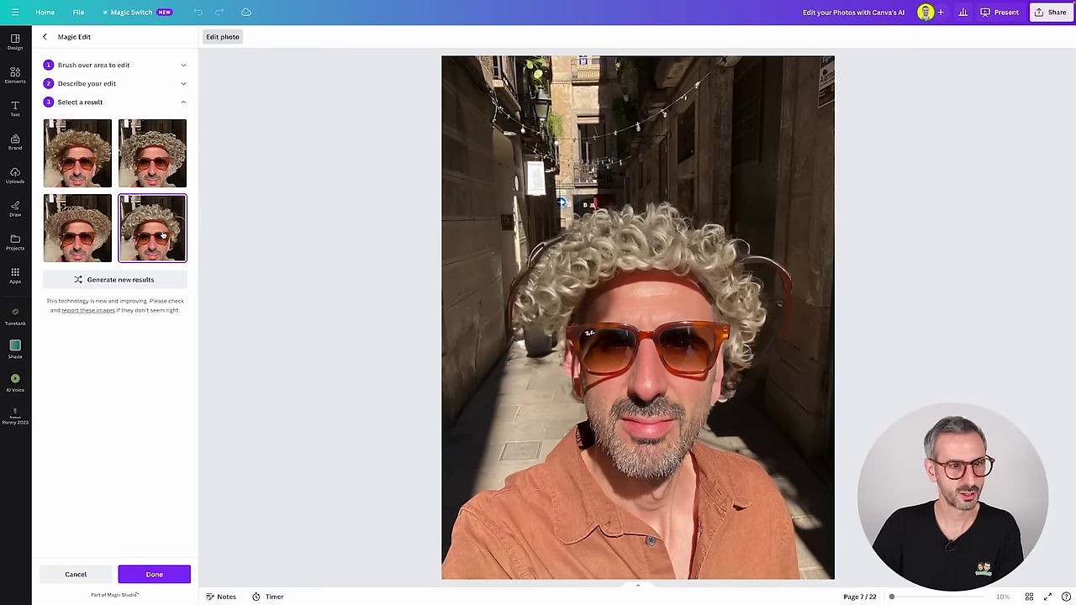
{"action": "left_click", "coordinate": [88, 233]}
{"action": "left_click", "coordinate": [96, 186]}
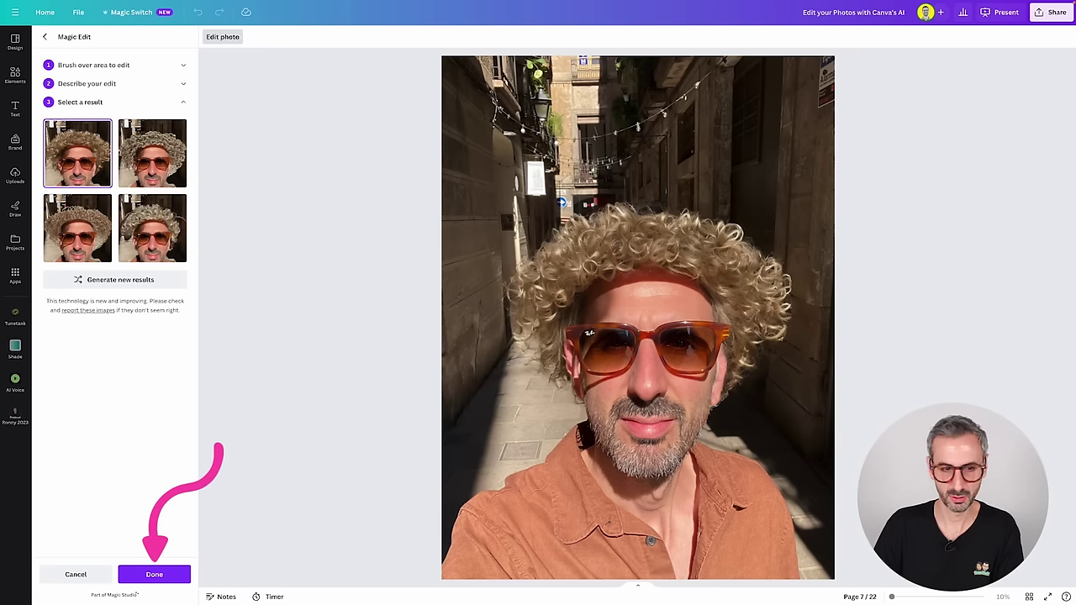
{"action": "left_click", "coordinate": [154, 574]}
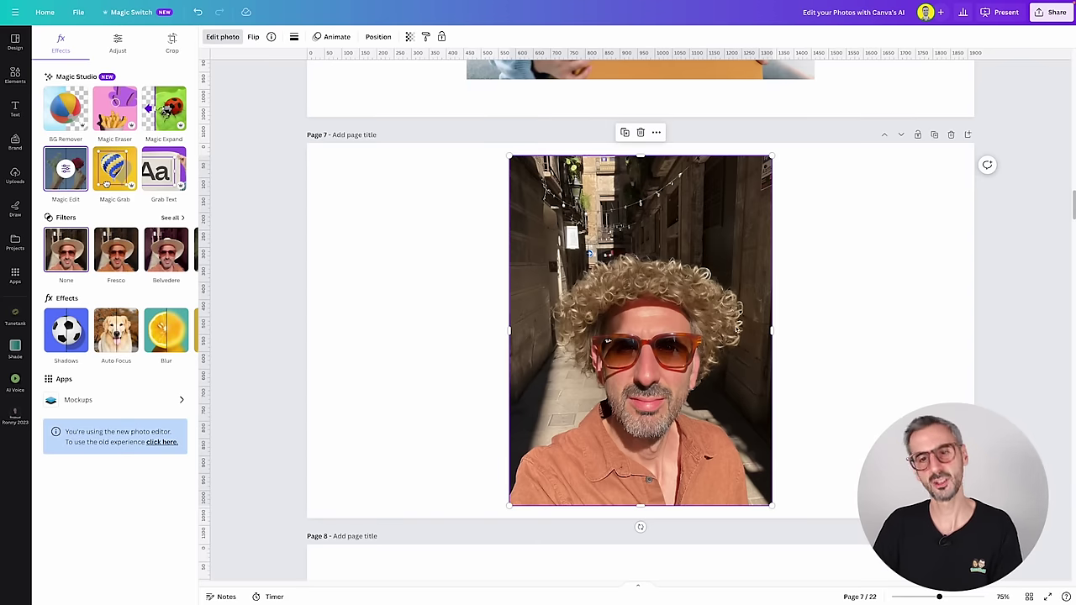
Reopen the curly-haired photo on page 7 in Magic Edit.
{"action": "left_click", "coordinate": [896, 320]}
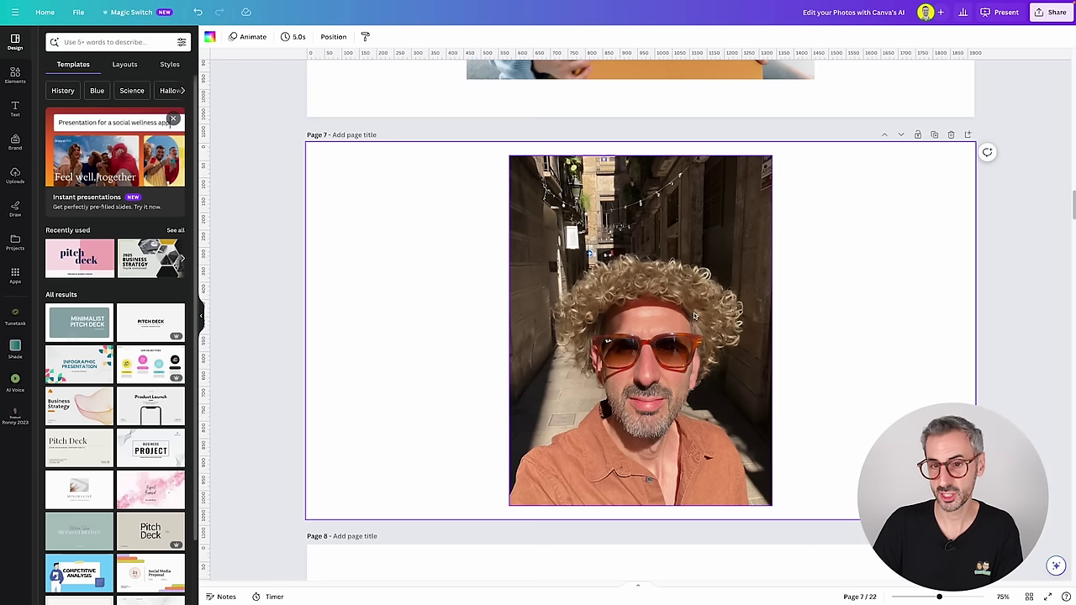
{"action": "left_click", "coordinate": [645, 312]}
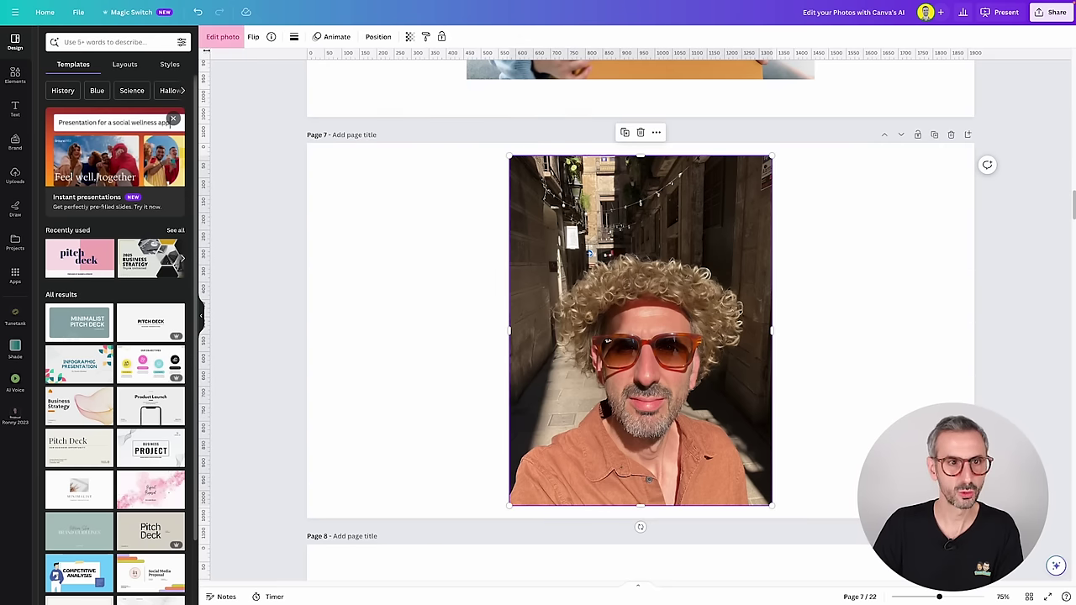
{"action": "left_click", "coordinate": [220, 38]}
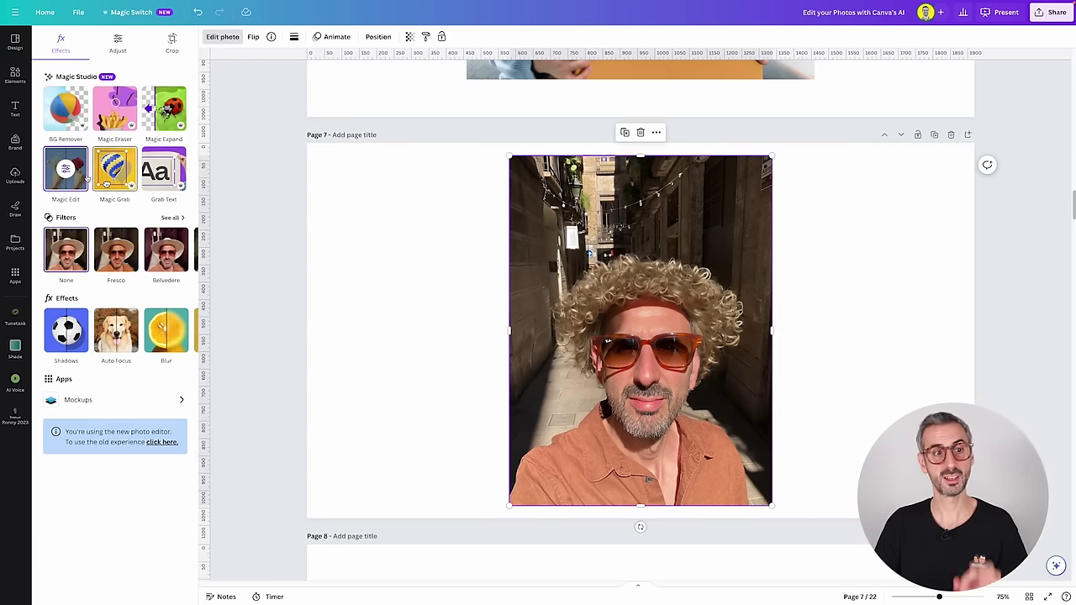
{"action": "left_click", "coordinate": [341, 286]}
{"action": "left_click", "coordinate": [668, 346]}
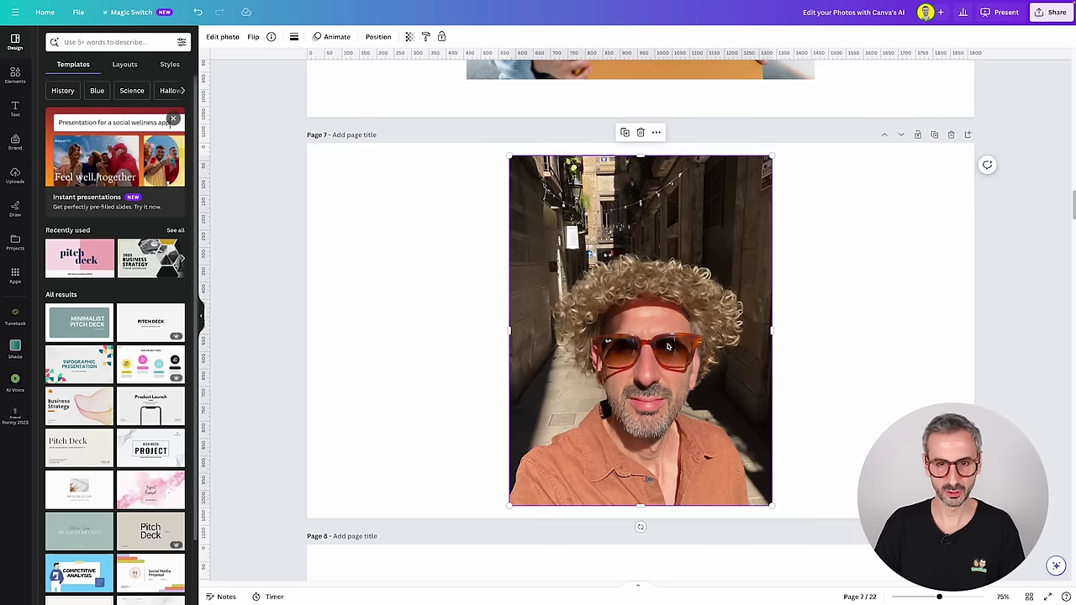
{"action": "left_click", "coordinate": [222, 37]}
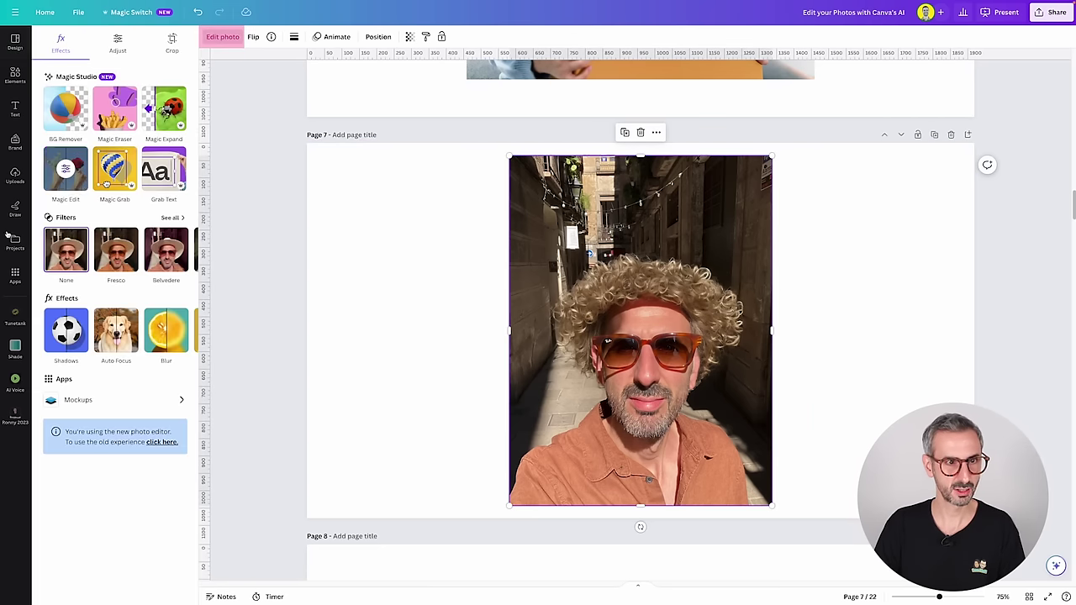
{"action": "left_click", "coordinate": [67, 169]}
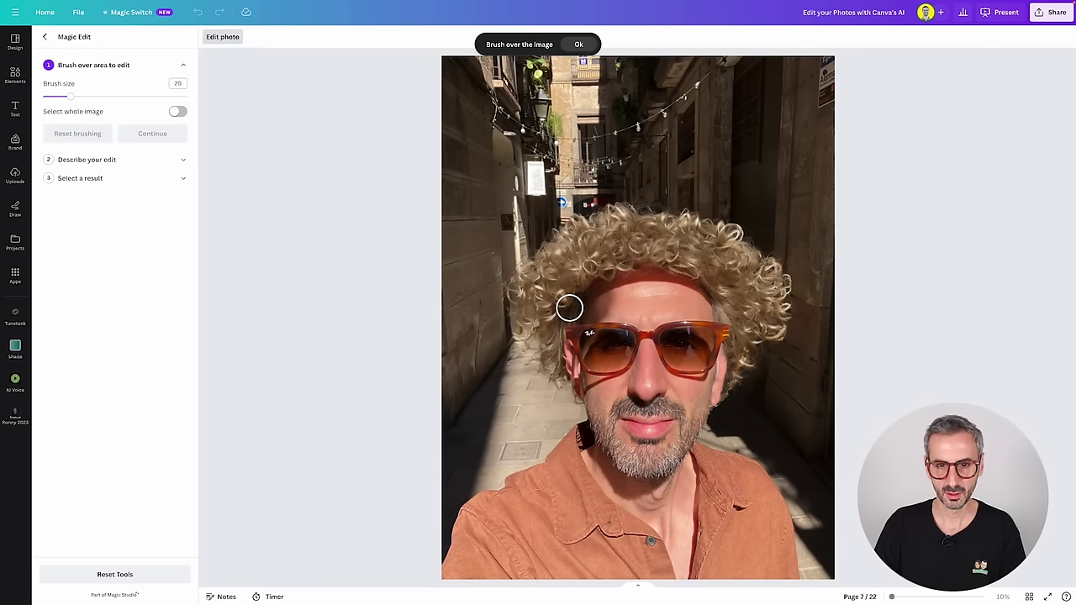
Brush a band across the forehead with brush size 20 and generate an edit from the prompt "add a purple headband".
{"action": "mouse_move", "coordinate": [569, 309]}
{"action": "left_mouse_down"}
{"action": "mouse_move", "coordinate": [623, 279]}
{"action": "mouse_move", "coordinate": [658, 276]}
{"action": "mouse_move", "coordinate": [704, 284]}
{"action": "mouse_move", "coordinate": [721, 304]}
{"action": "left_mouse_up"}
{"action": "left_click", "coordinate": [154, 134]}
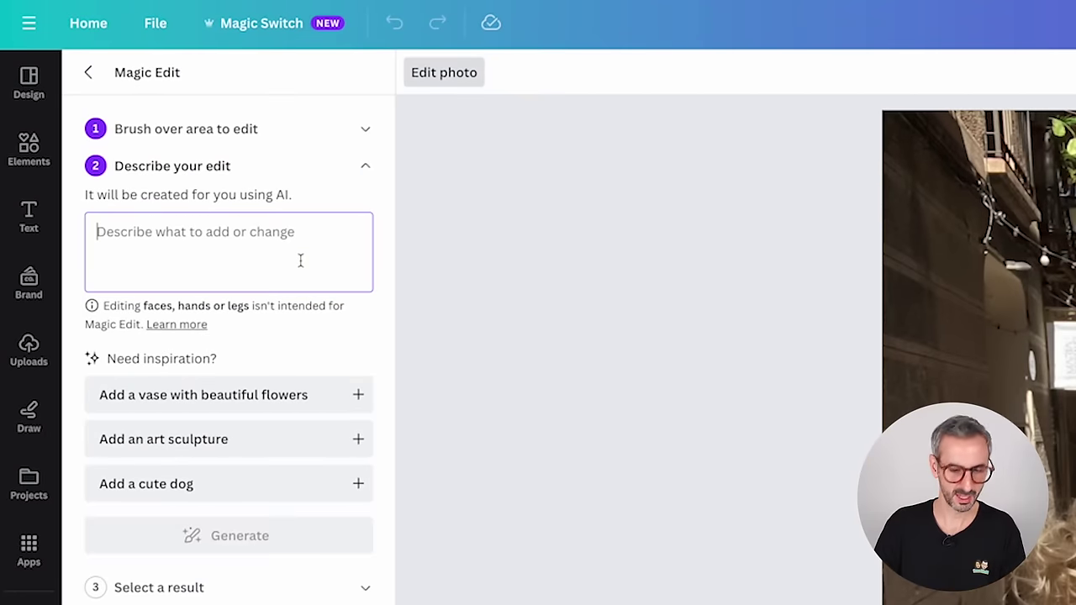
{"action": "type", "text": "add a "}
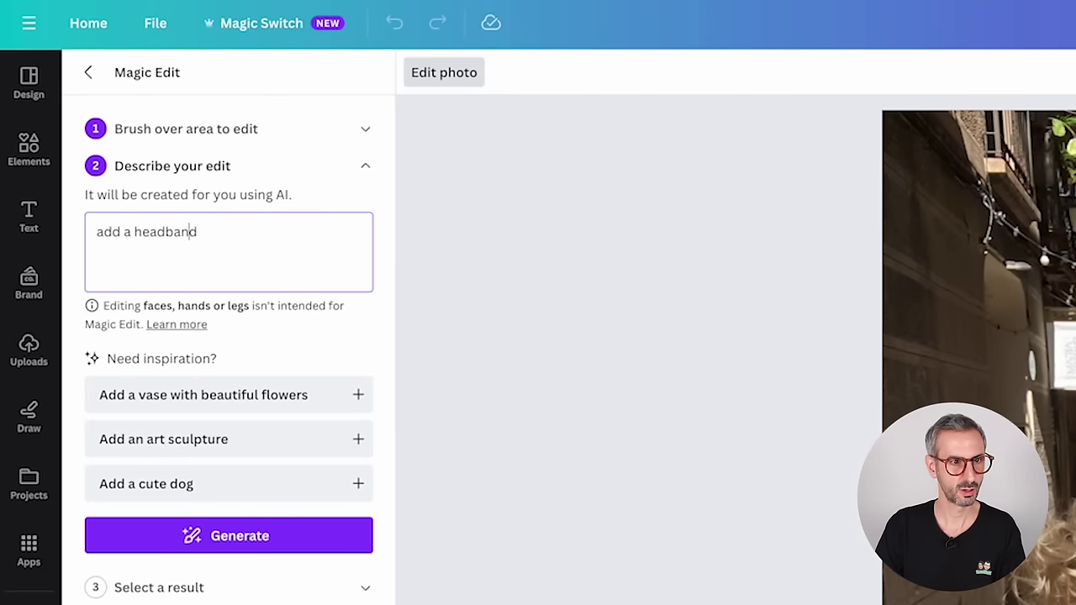
{"action": "type", "text": "purple"}
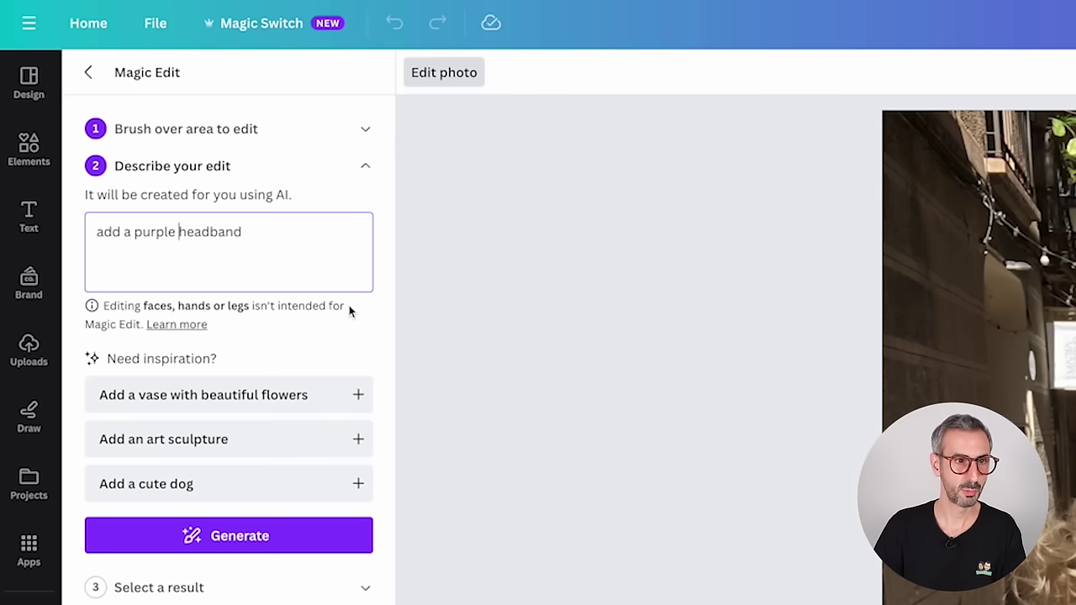
{"action": "left_click", "coordinate": [319, 542]}
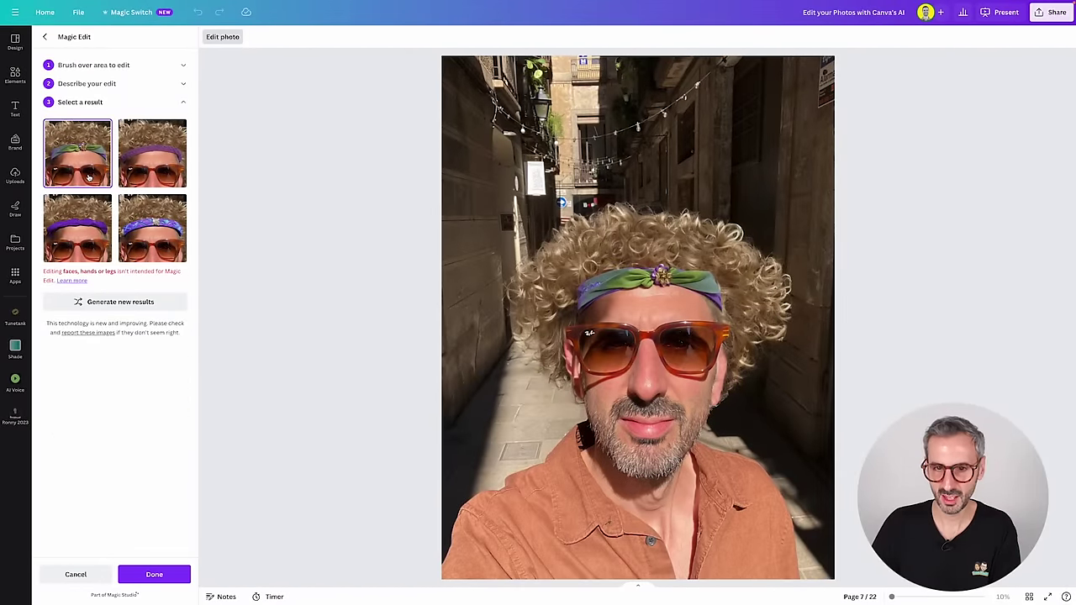
Compare the headband results and apply the fourth one, a patterned blue-purple band with a central ornament, to the page 7 photo.
{"action": "left_click", "coordinate": [161, 168]}
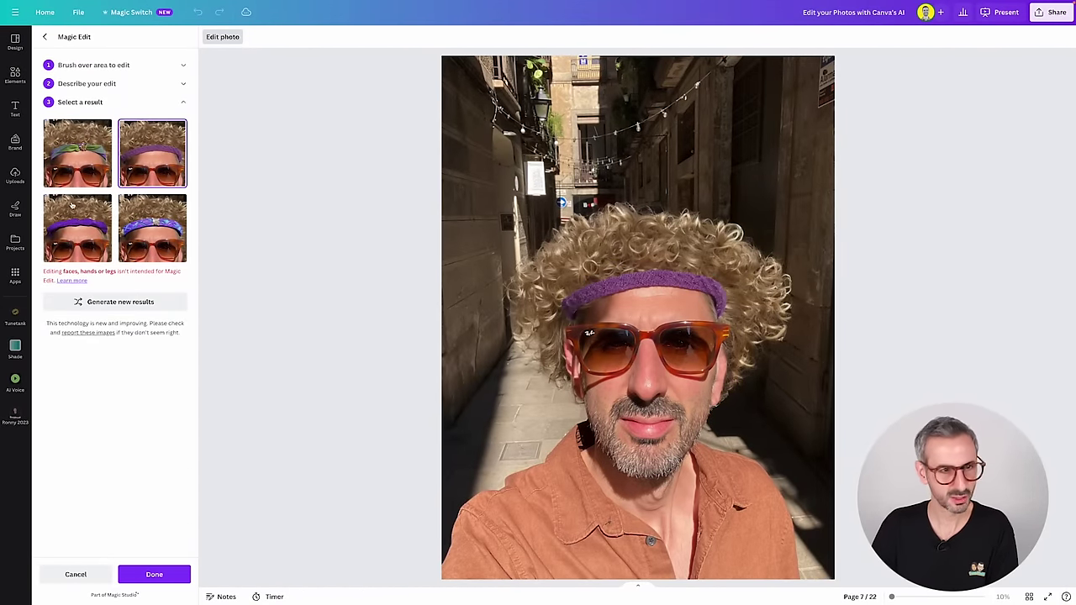
{"action": "left_click", "coordinate": [89, 242]}
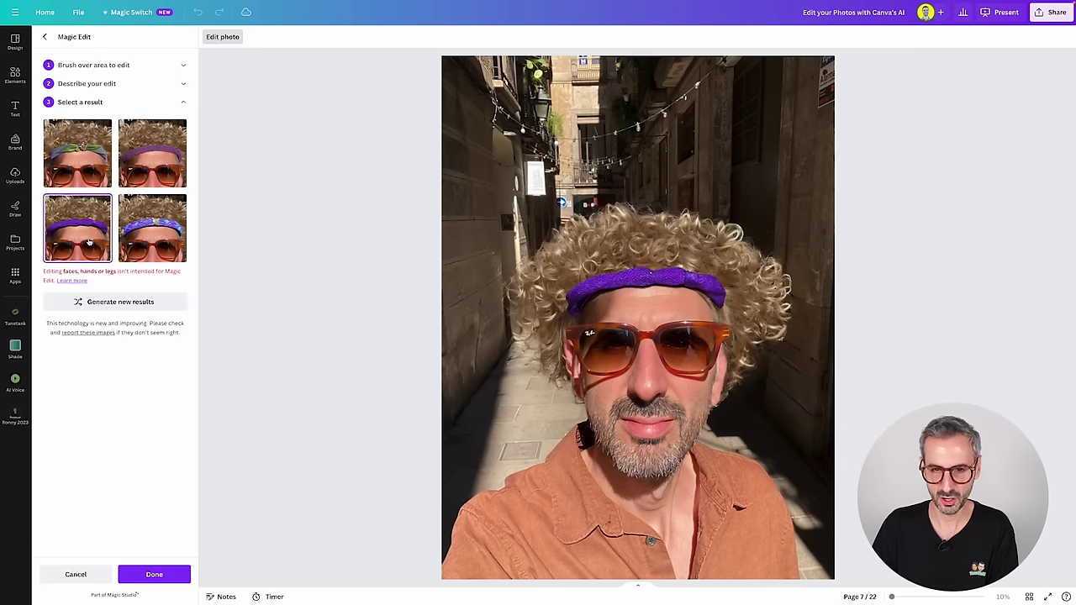
{"action": "left_click", "coordinate": [151, 238]}
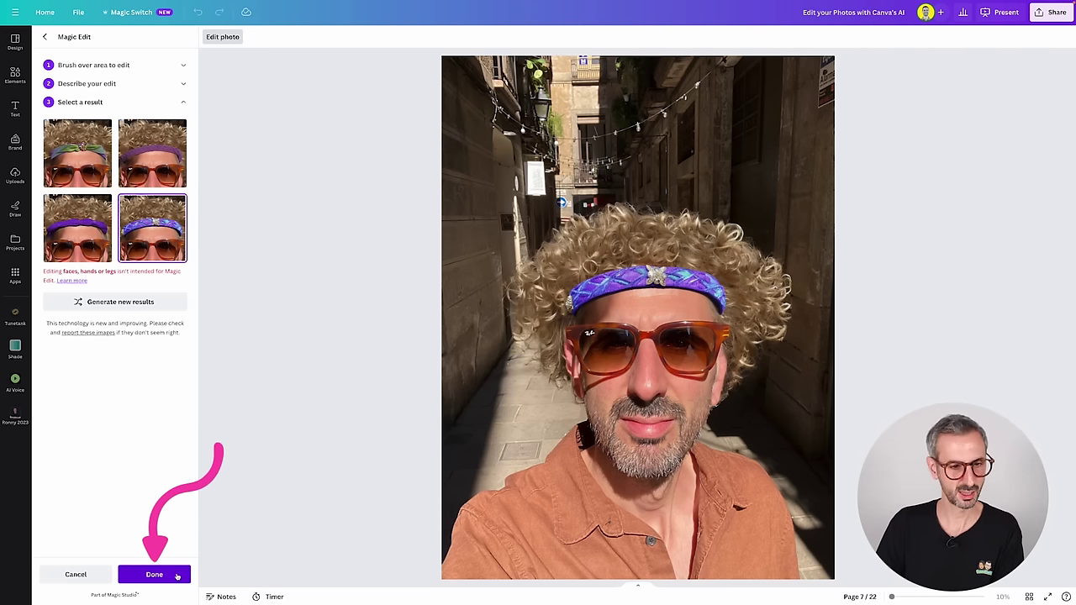
{"action": "left_click", "coordinate": [177, 575]}
{"action": "left_click", "coordinate": [835, 336]}
{"action": "left_click", "coordinate": [642, 165]}
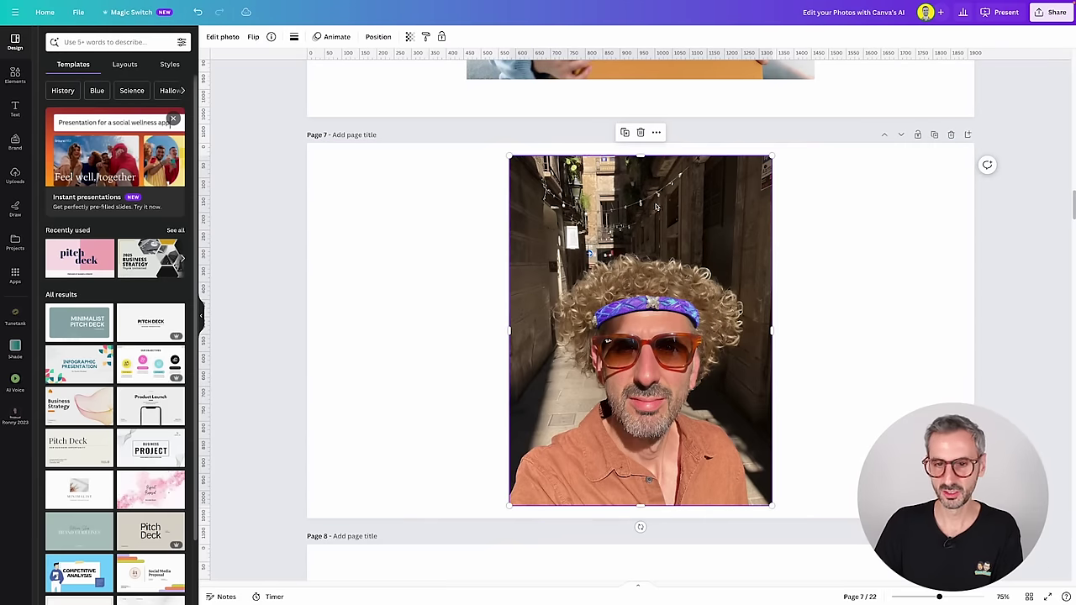
{"action": "double_click", "coordinate": [653, 300]}
{"action": "left_click", "coordinate": [782, 378]}
{"action": "left_click", "coordinate": [788, 377]}
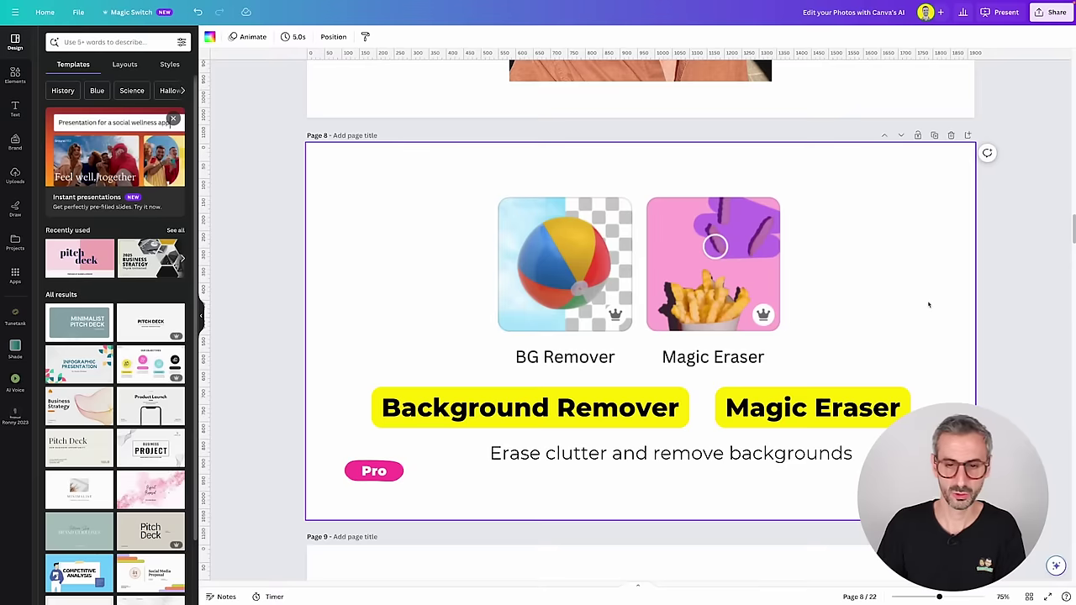
Apply a white (#FFFFFF) Outline shadow effect to the couple cutout on the turquoise half of page 9.
{"action": "scroll", "coordinate": [552, 389], "scroll_direction": "down", "scroll_amount": 3}
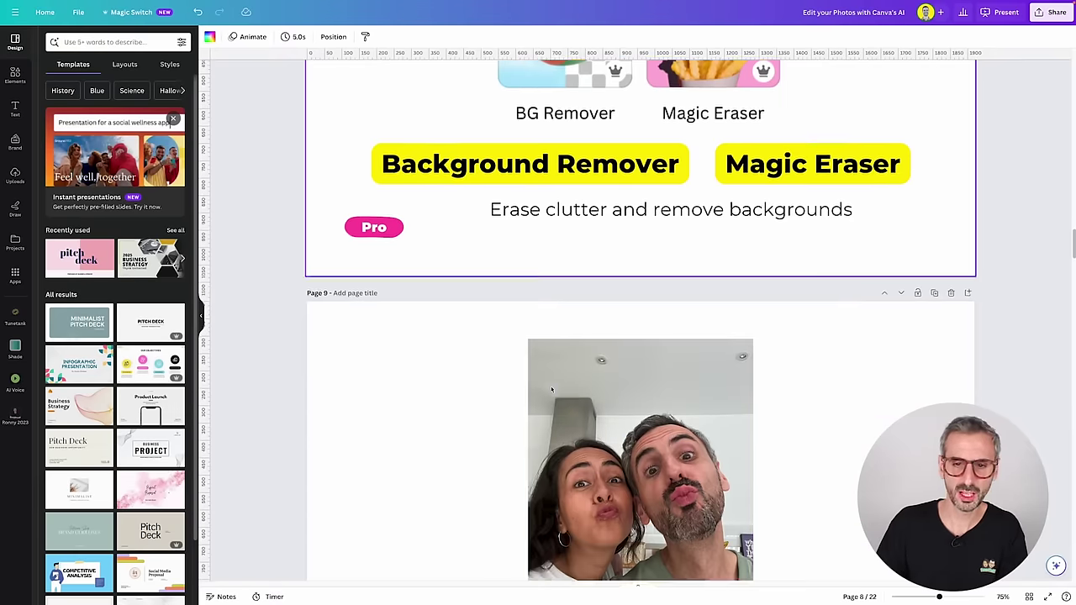
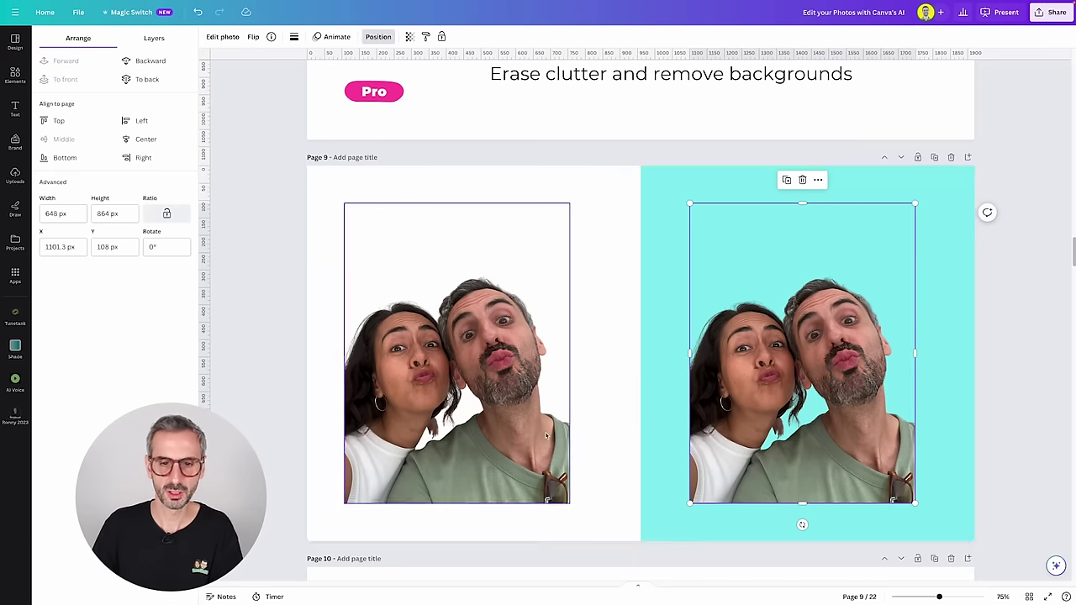
{"action": "left_click", "coordinate": [614, 431]}
{"action": "left_click", "coordinate": [762, 388]}
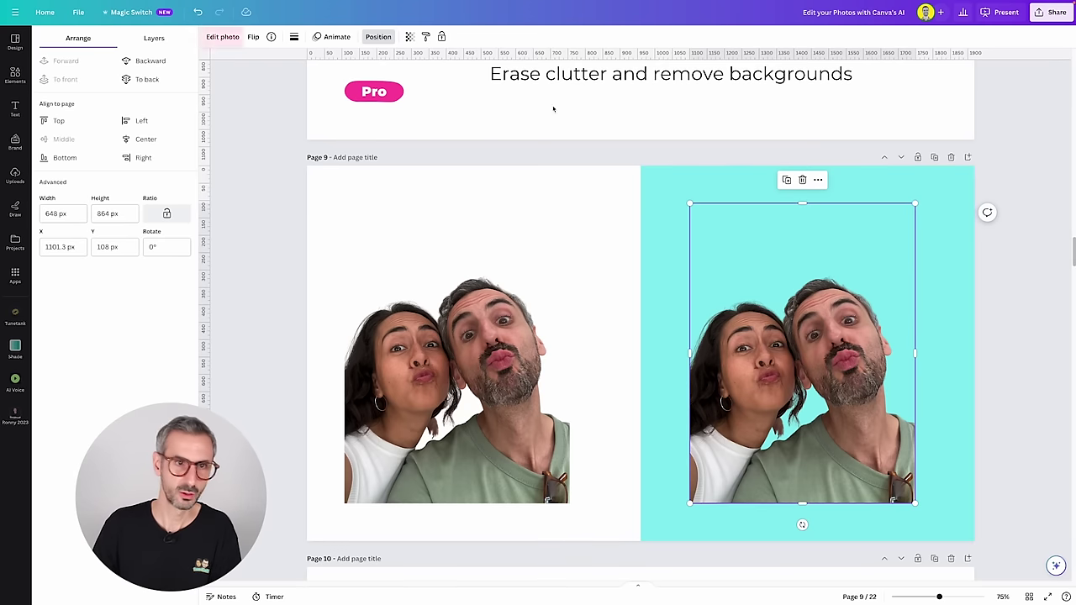
{"action": "left_click", "coordinate": [224, 40]}
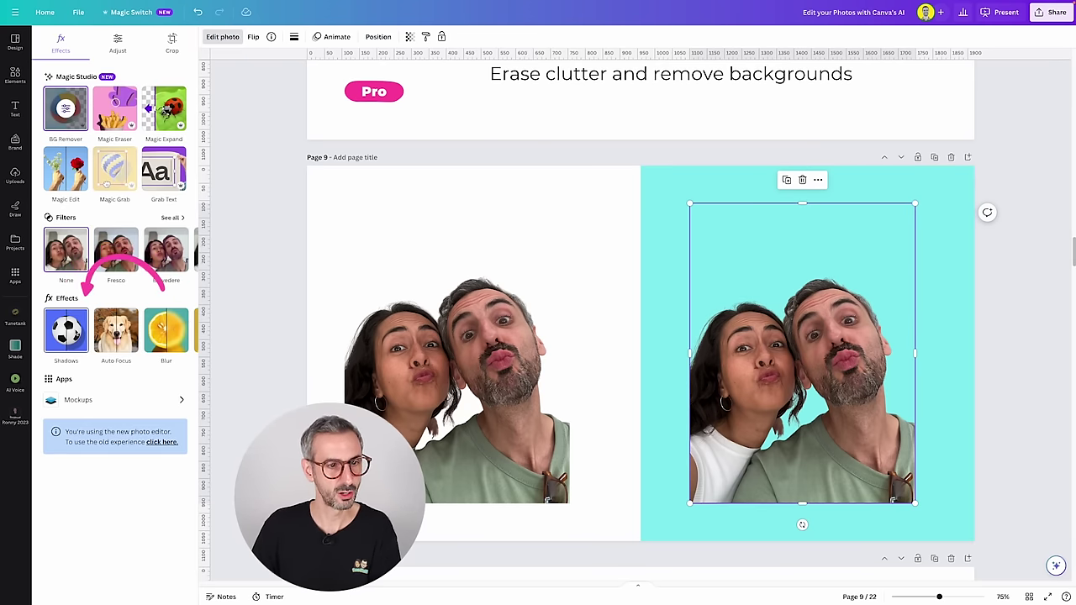
{"action": "left_click", "coordinate": [75, 332]}
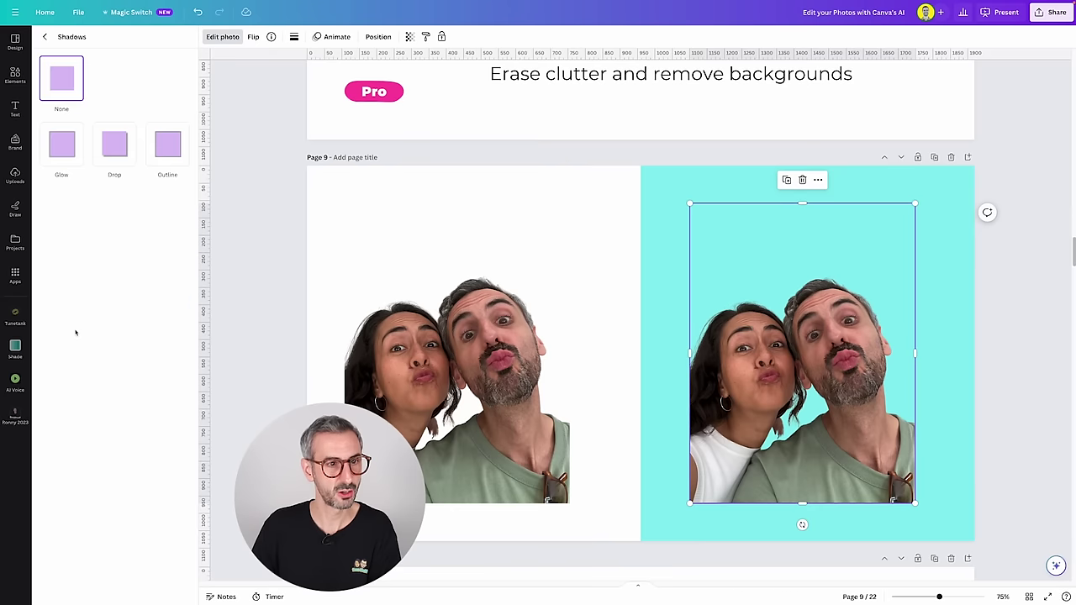
{"action": "left_click", "coordinate": [166, 148]}
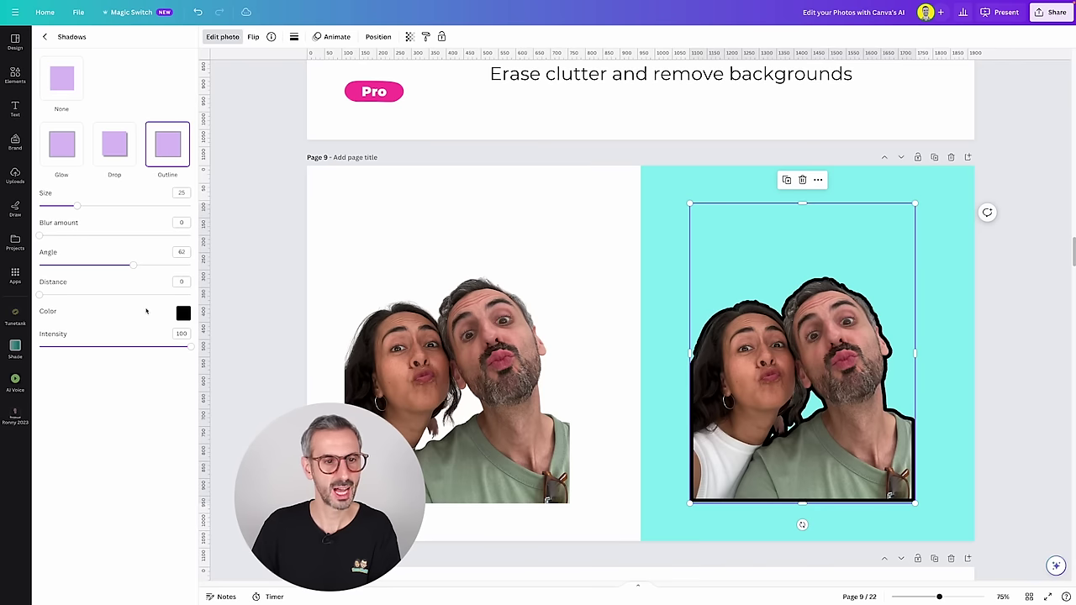
{"action": "left_click", "coordinate": [183, 313]}
{"action": "left_click_drag", "start_coordinate": [187, 380], "coordinate": [186, 334]}
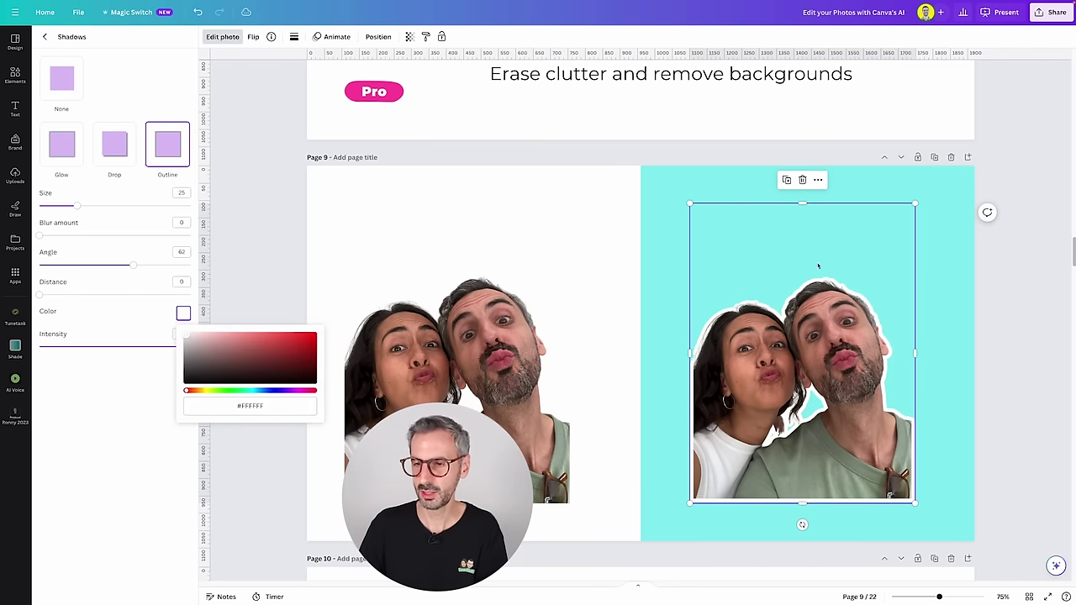
Crop the empty area above the outlined couple, then enlarge and reposition the cutout within the turquoise block.
{"action": "left_click_drag", "start_coordinate": [802, 204], "coordinate": [802, 252]}
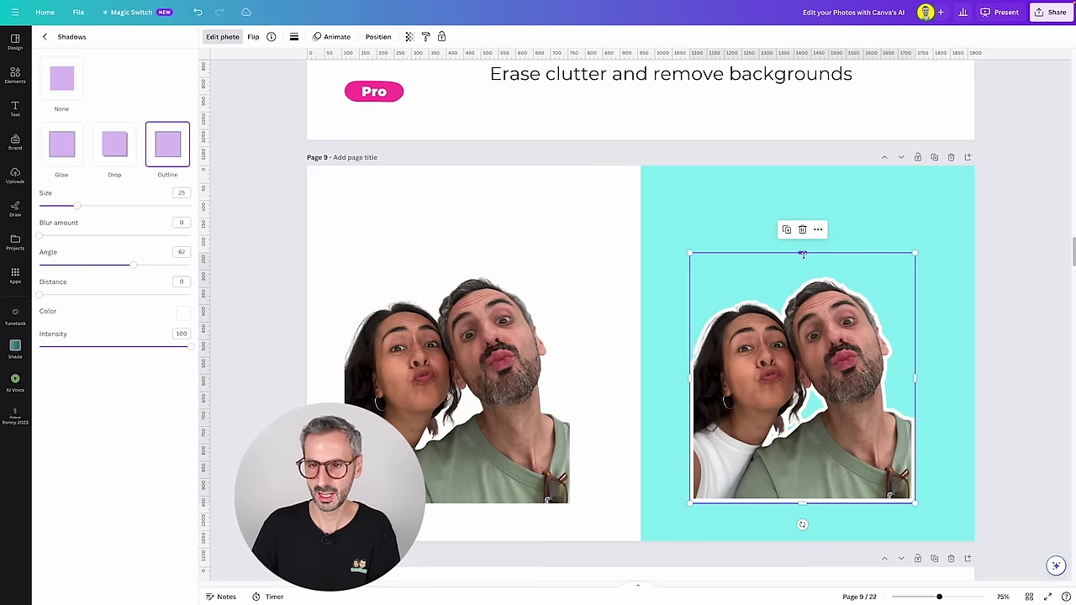
{"action": "left_click_drag", "start_coordinate": [915, 253], "coordinate": [953, 211]}
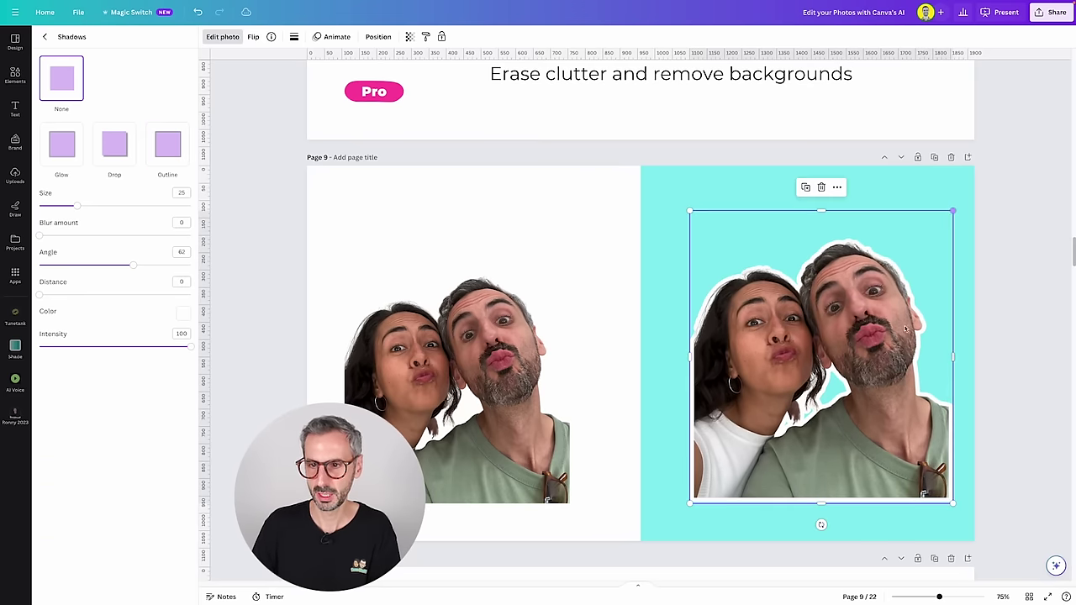
{"action": "left_click_drag", "start_coordinate": [871, 373], "coordinate": [858, 371]}
{"action": "left_click", "coordinate": [999, 320]}
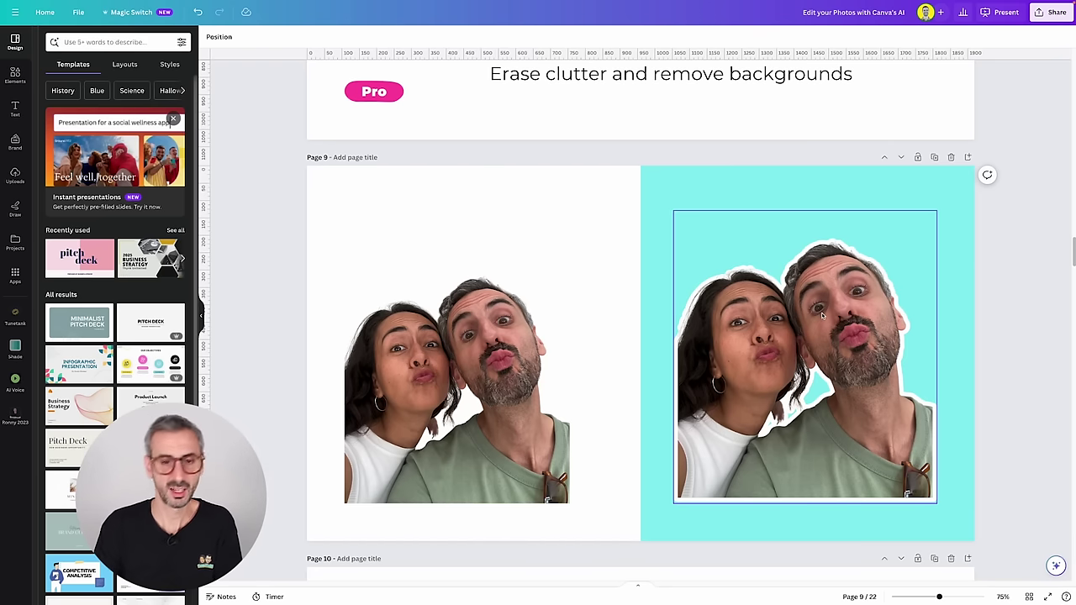
{"action": "scroll", "coordinate": [605, 412], "scroll_direction": "down", "scroll_amount": 1}
{"action": "left_click", "coordinate": [496, 404]}
{"action": "left_click", "coordinate": [585, 433]}
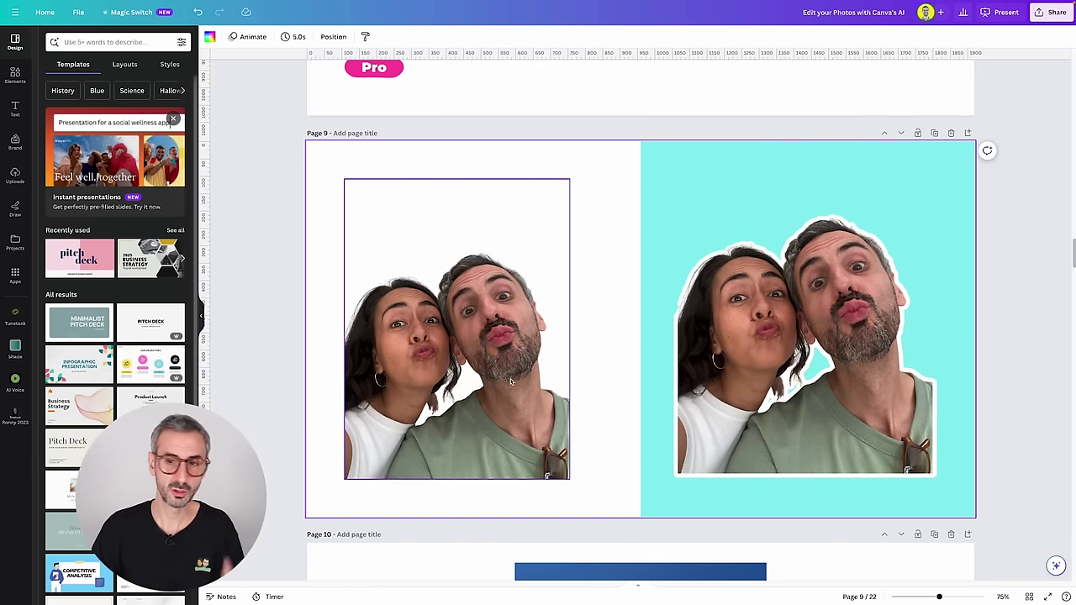
{"action": "left_click", "coordinate": [738, 178]}
Open the church staircase photo on page 10 in Magic Eraser.
{"action": "scroll", "coordinate": [723, 199], "scroll_direction": "down", "scroll_amount": 3}
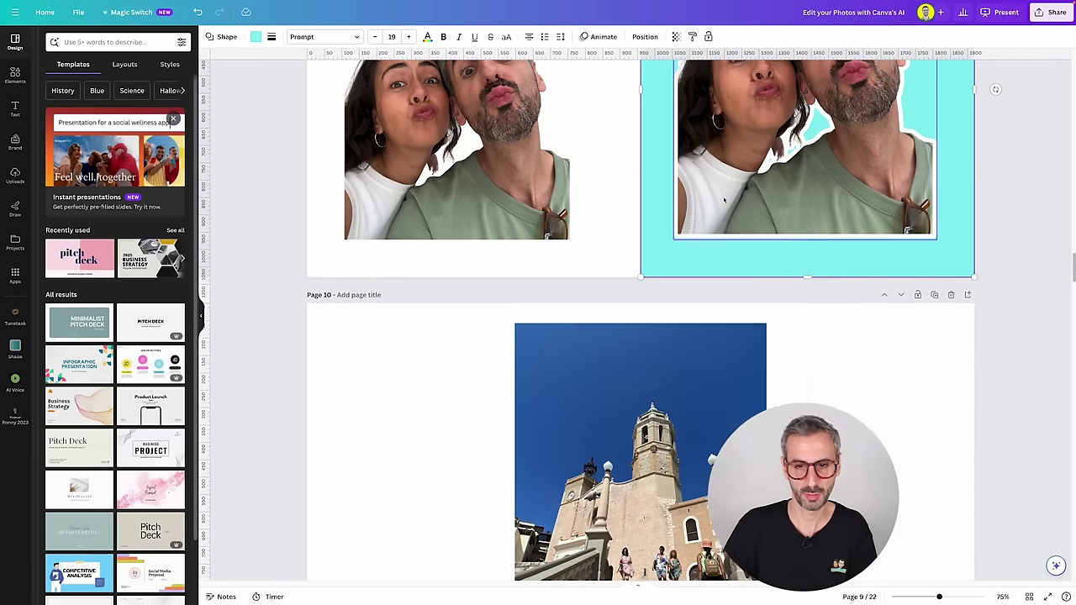
{"action": "scroll", "coordinate": [724, 199], "scroll_direction": "down", "scroll_amount": 2}
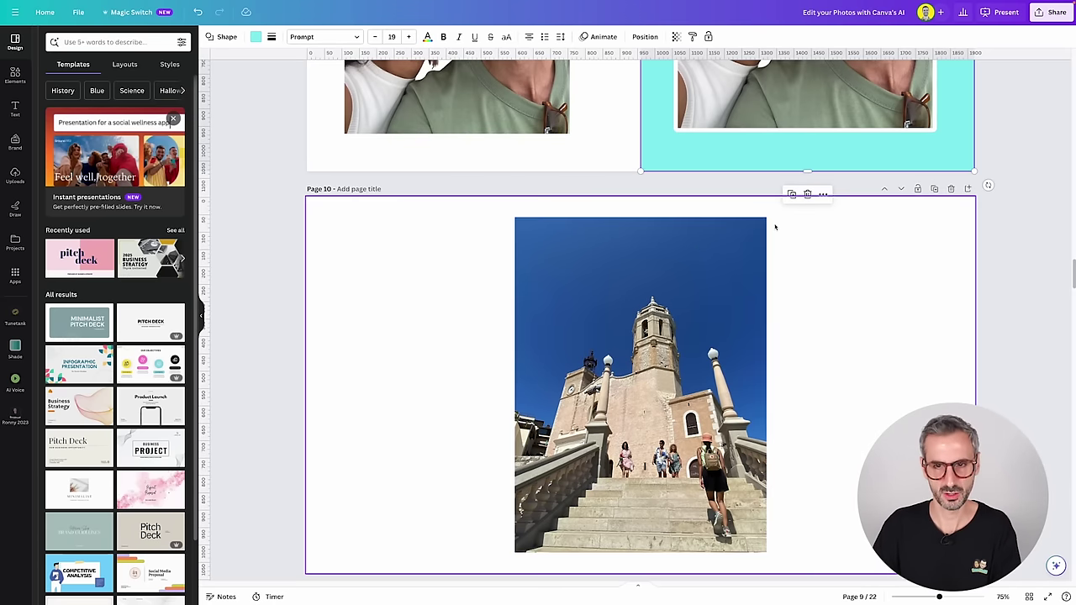
{"action": "left_click", "coordinate": [672, 291]}
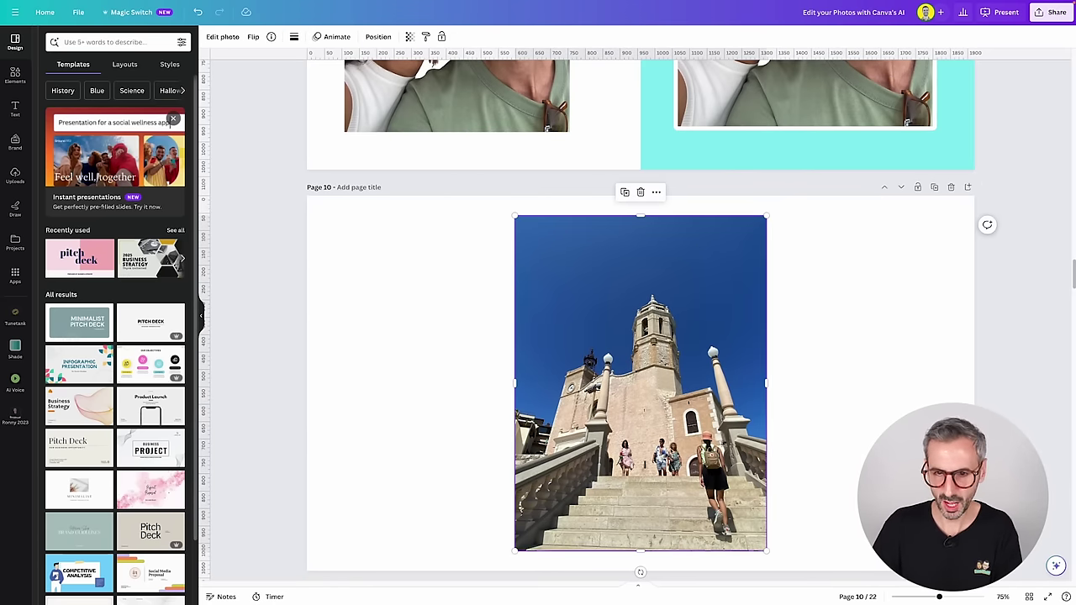
{"action": "scroll", "coordinate": [720, 501], "scroll_direction": "down", "scroll_amount": 1}
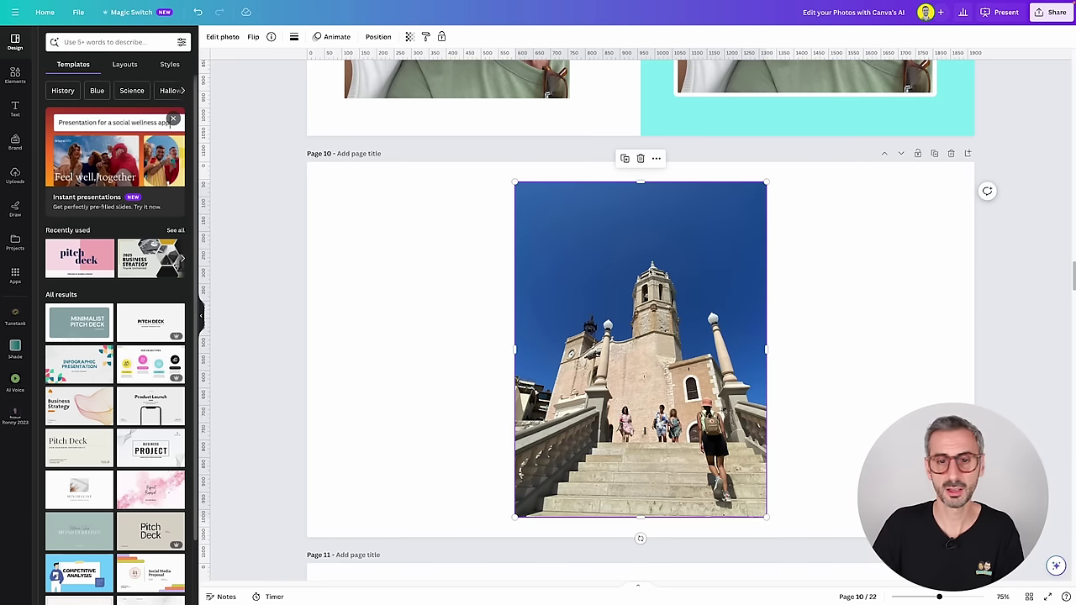
{"action": "left_click", "coordinate": [224, 37]}
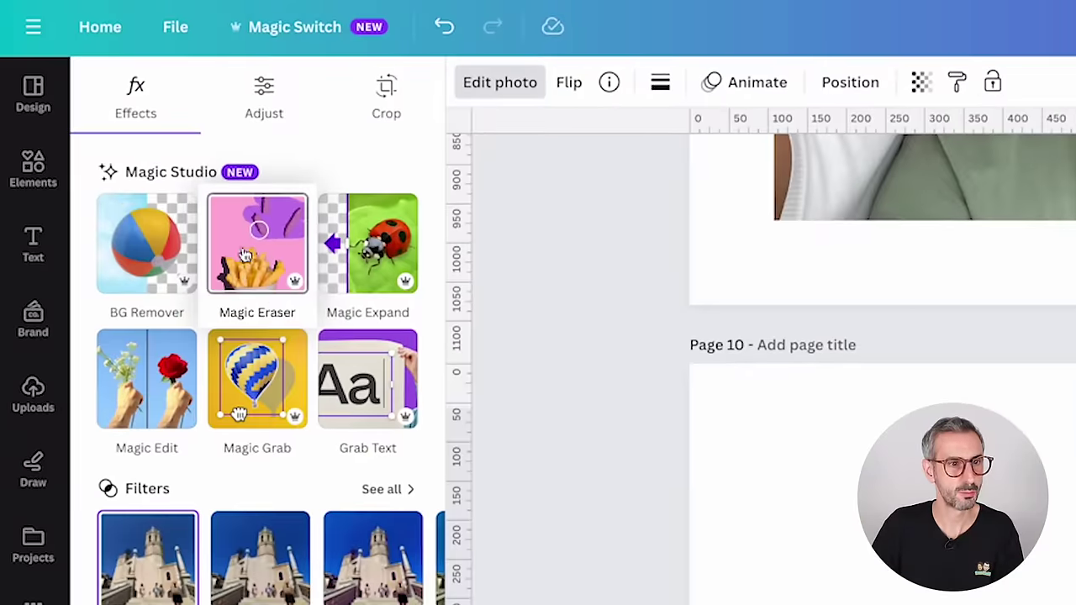
{"action": "left_click", "coordinate": [267, 242]}
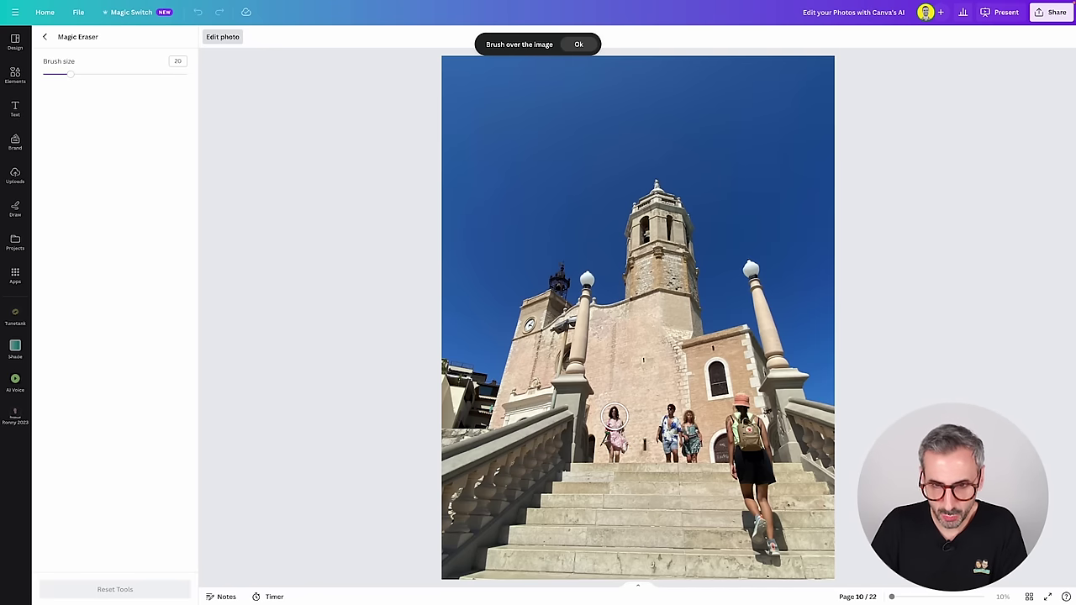
Erase the three people standing at the top of the church stairs with brush size 20.
{"action": "left_click_drag", "start_coordinate": [613, 416], "coordinate": [617, 452]}
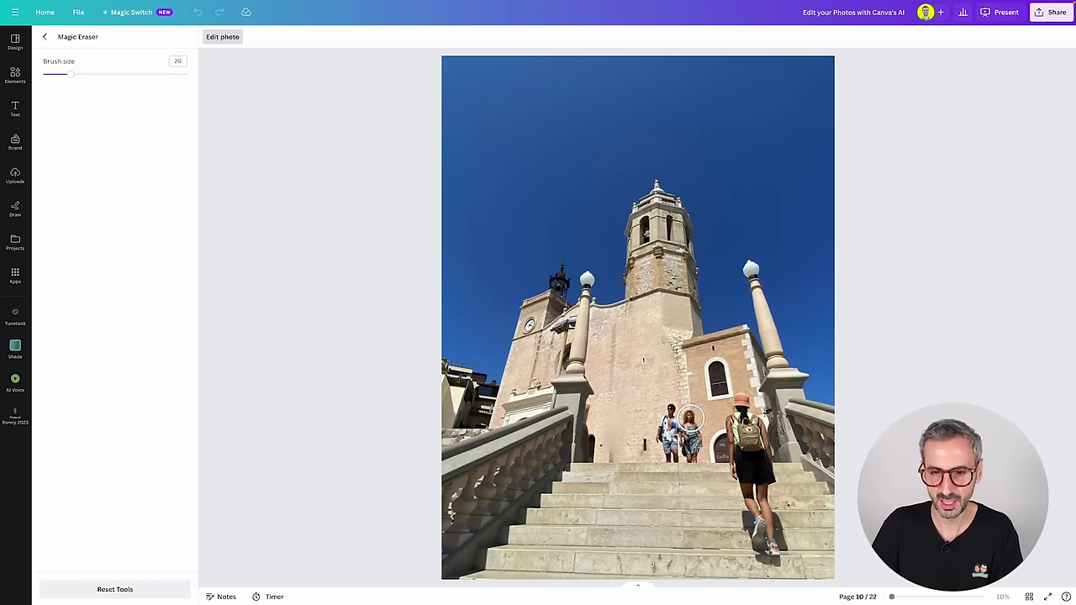
{"action": "left_click_drag", "start_coordinate": [688, 418], "coordinate": [692, 450]}
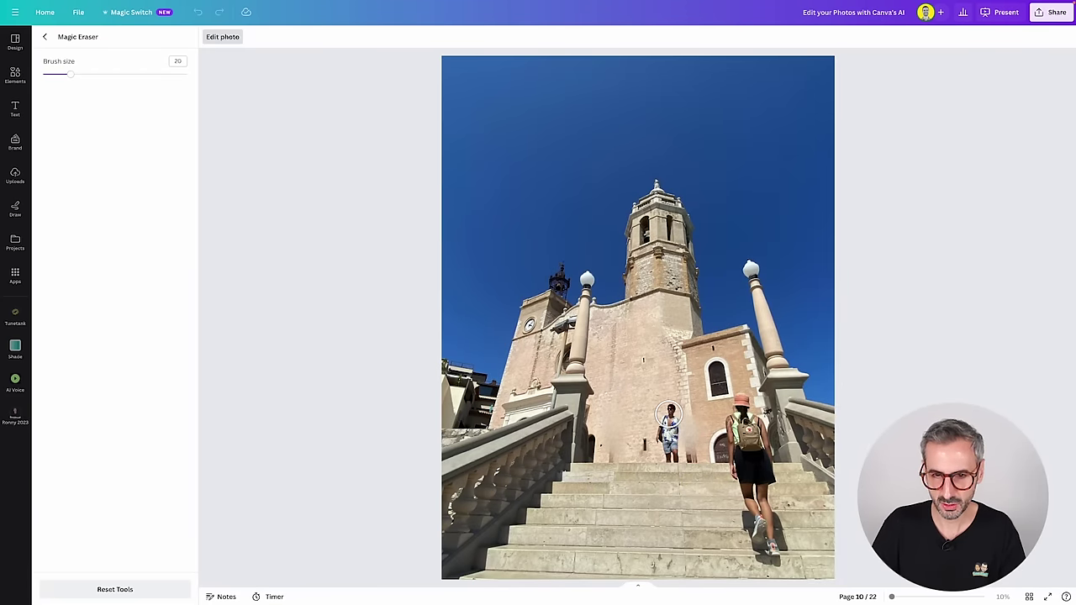
{"action": "left_click_drag", "start_coordinate": [669, 411], "coordinate": [671, 451]}
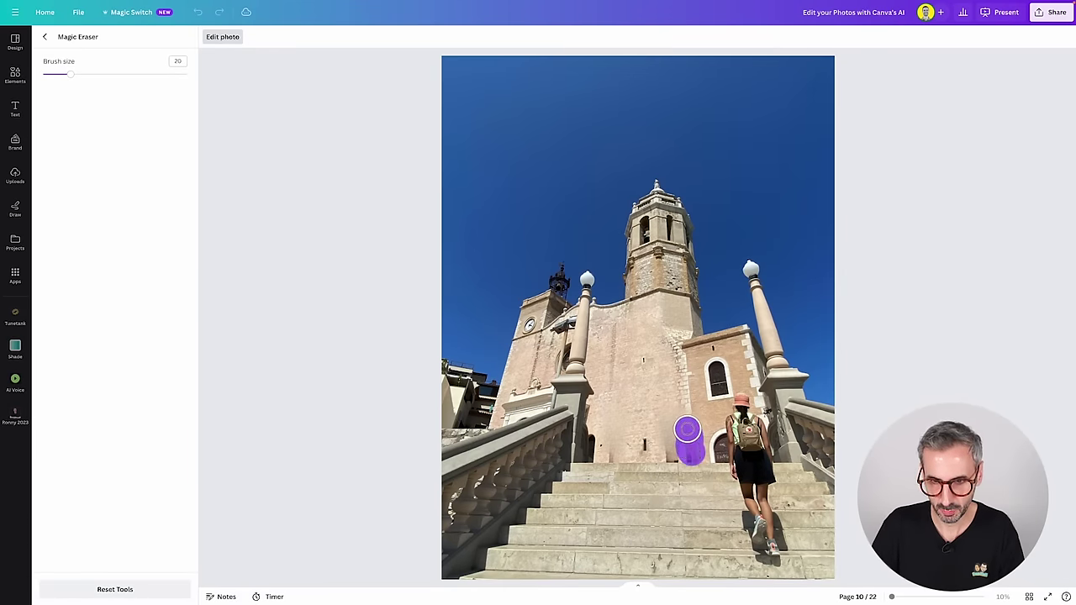
Erase the leftover smudges on the church wall where the people stood and return to the page 10 layout.
{"action": "left_click_drag", "start_coordinate": [687, 430], "coordinate": [688, 433]}
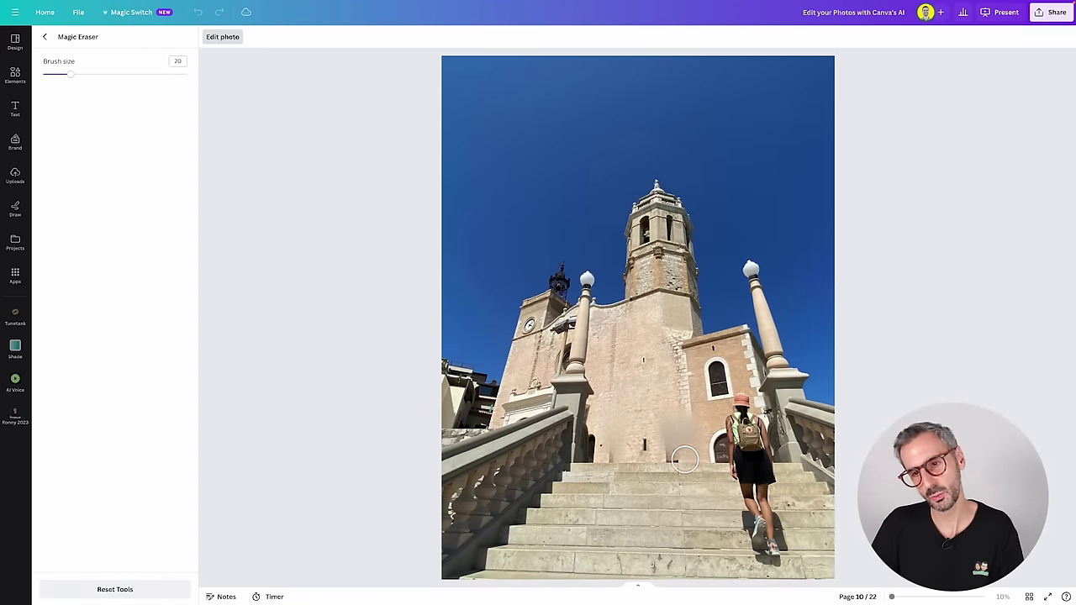
{"action": "mouse_move", "coordinate": [663, 416]}
{"action": "left_mouse_down"}
{"action": "mouse_move", "coordinate": [654, 417]}
{"action": "mouse_move", "coordinate": [675, 418]}
{"action": "left_mouse_up"}
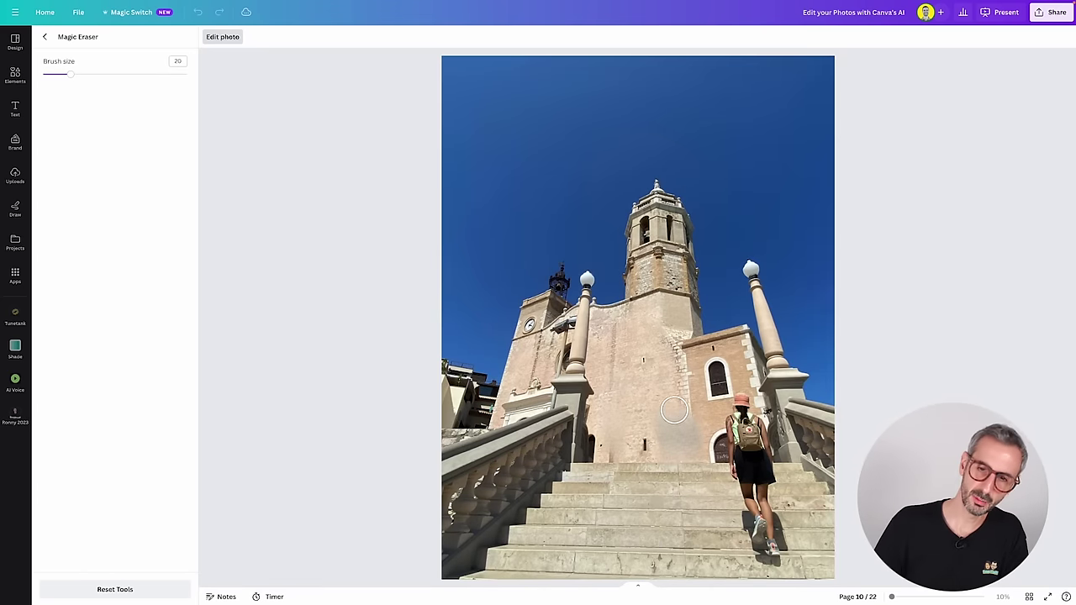
{"action": "left_click_drag", "start_coordinate": [662, 399], "coordinate": [665, 403]}
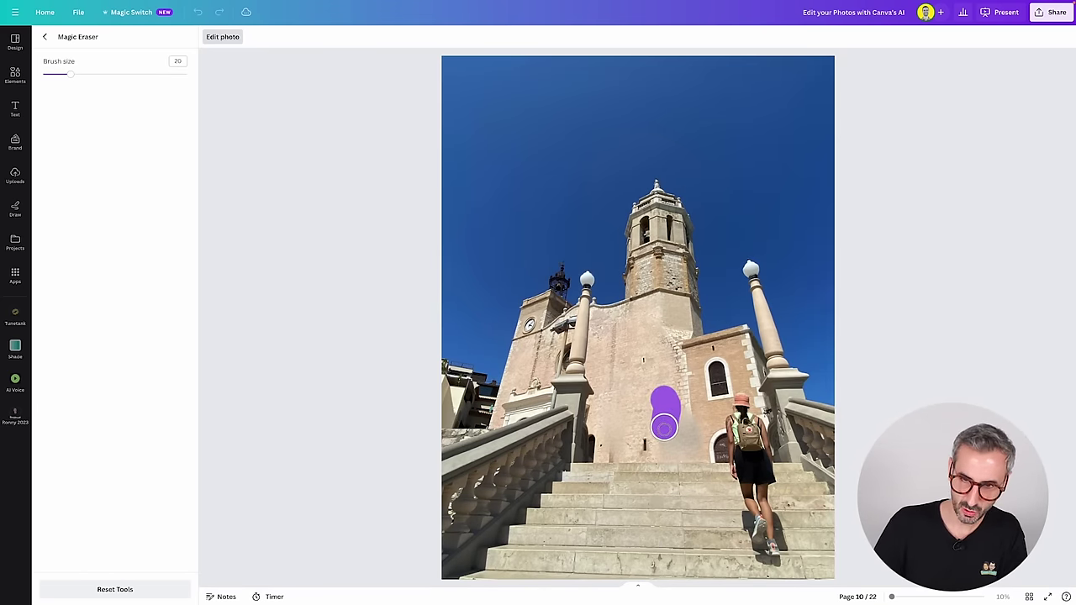
{"action": "left_click_drag", "start_coordinate": [664, 445], "coordinate": [665, 447]}
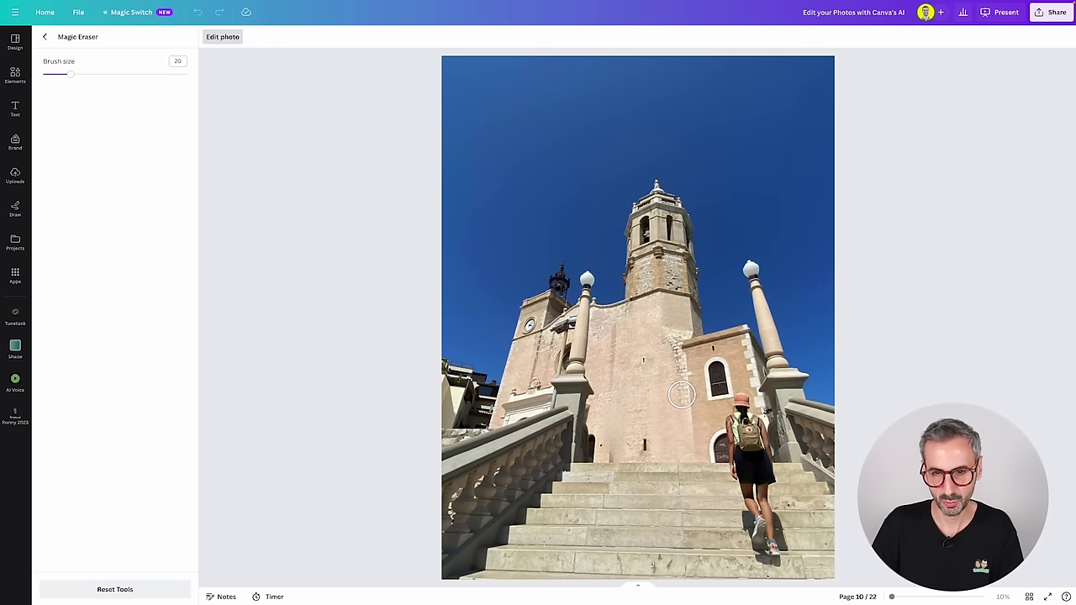
{"action": "left_click_drag", "start_coordinate": [684, 388], "coordinate": [688, 452]}
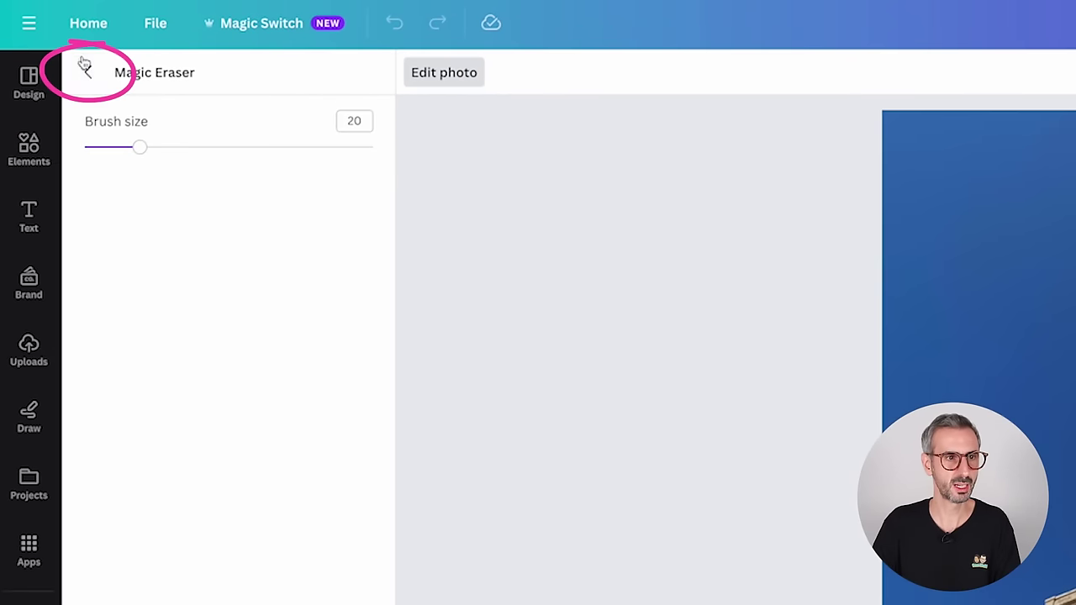
{"action": "left_click", "coordinate": [84, 74]}
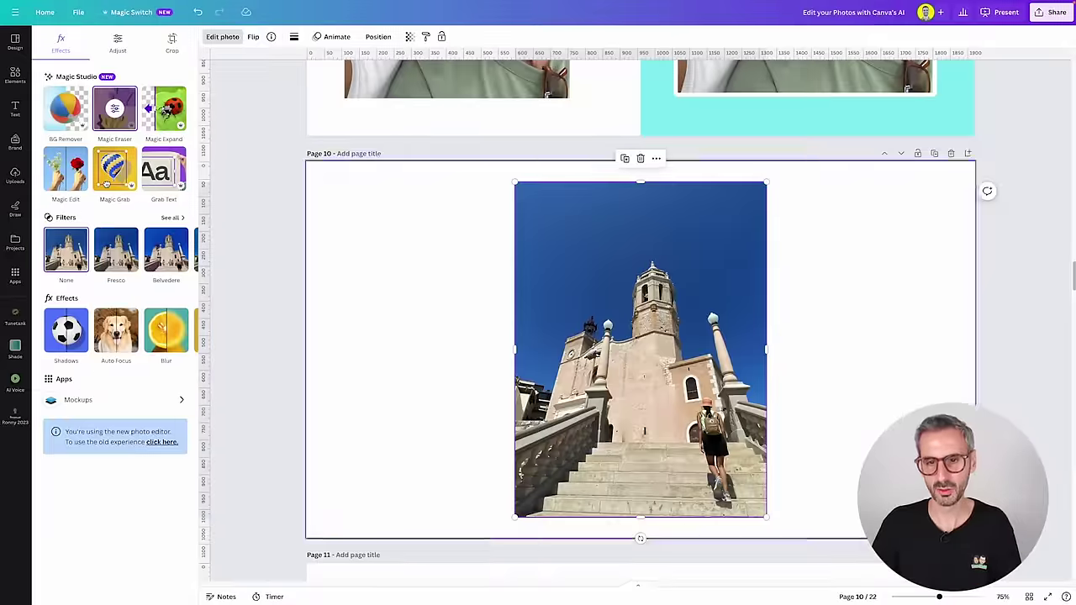
{"action": "key", "text": "Escape"}
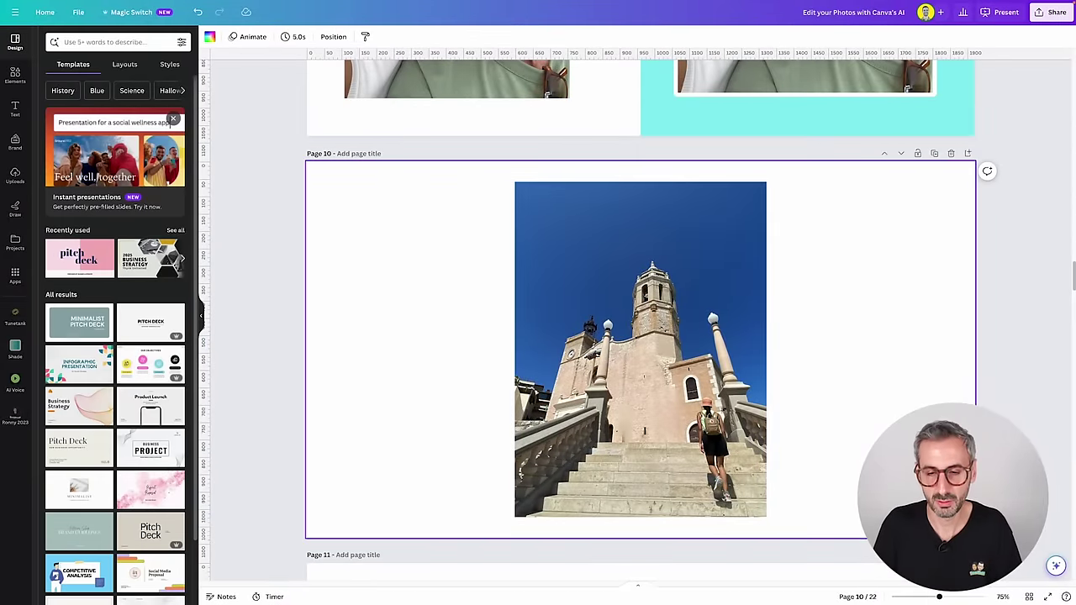
Move the retouched church photo to the right side of page 10 and paste the original photo beside it.
{"action": "left_click_drag", "start_coordinate": [559, 352], "coordinate": [721, 352]}
{"action": "left_click", "coordinate": [533, 344]}
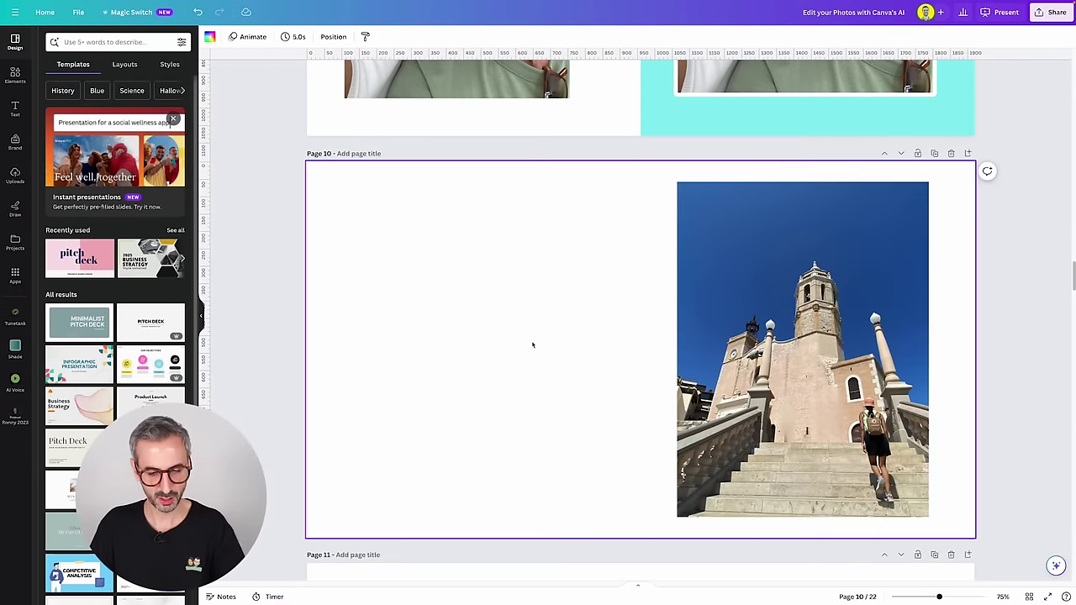
{"action": "key", "text": "ctrl+v"}
{"action": "left_click_drag", "start_coordinate": [520, 361], "coordinate": [566, 361]}
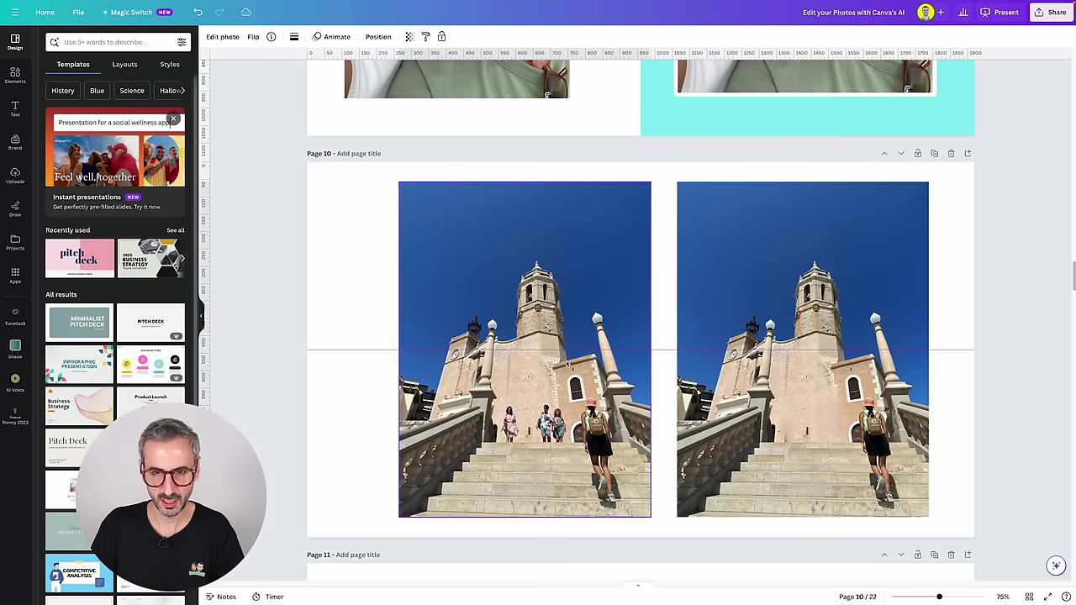
Select both church photos together and center the pair horizontally on page 10.
{"action": "left_click_drag", "start_coordinate": [366, 374], "coordinate": [638, 446]}
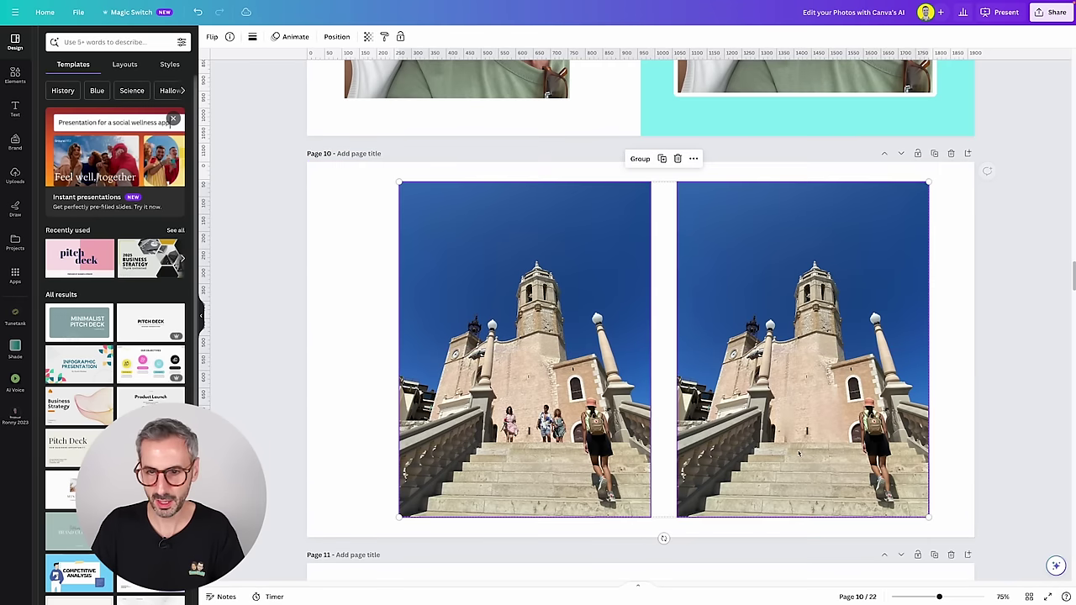
{"action": "left_click_drag", "start_coordinate": [796, 447], "coordinate": [772, 448]}
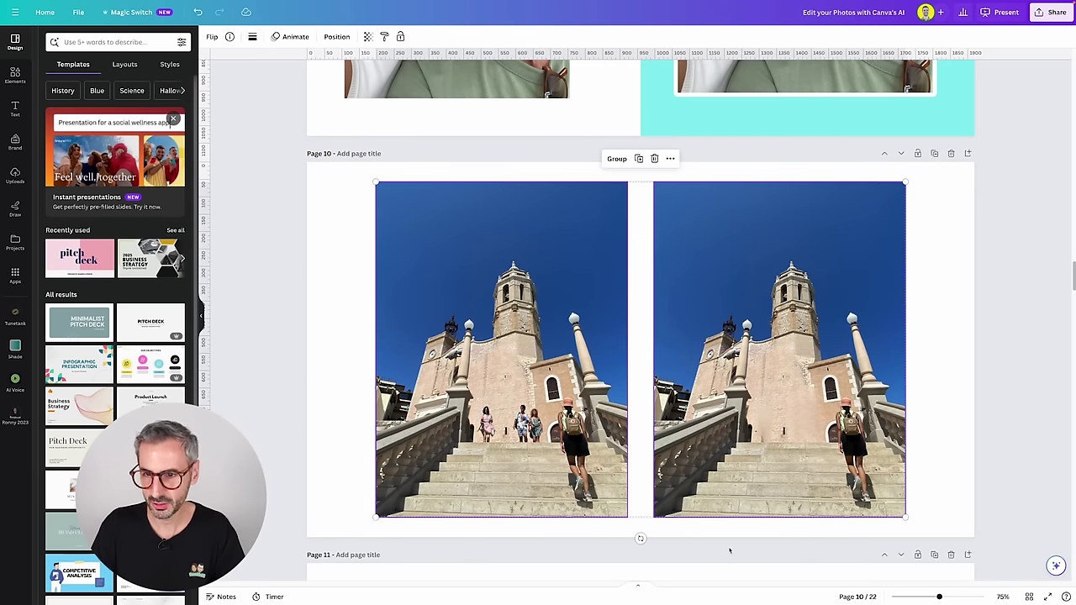
{"action": "left_click", "coordinate": [956, 427]}
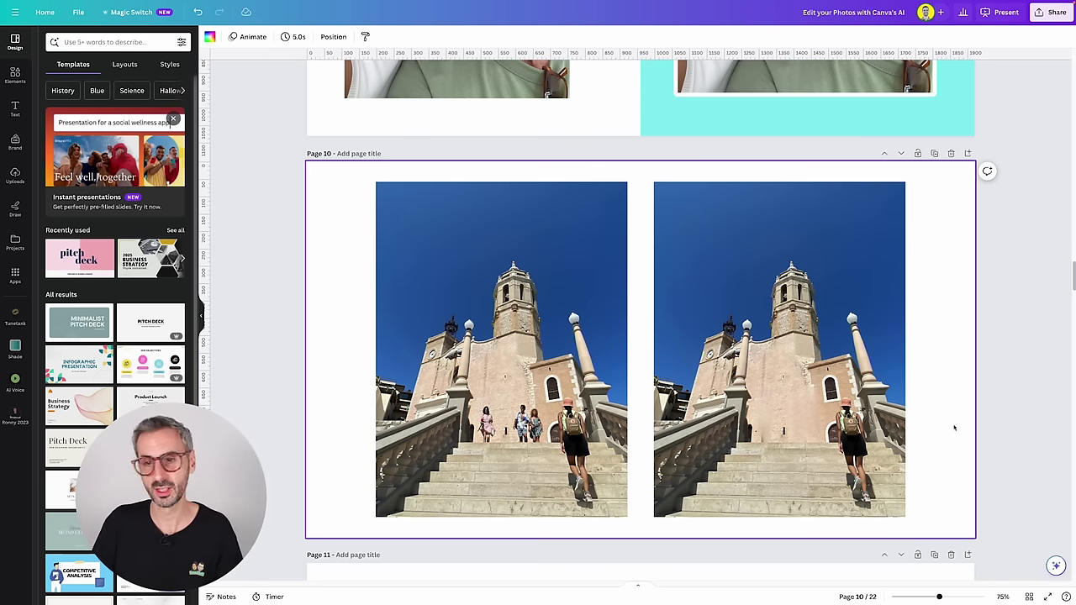
Open the autumn road photo on page 11 in Magic Eraser.
{"action": "scroll", "coordinate": [934, 439], "scroll_direction": "down", "scroll_amount": 2}
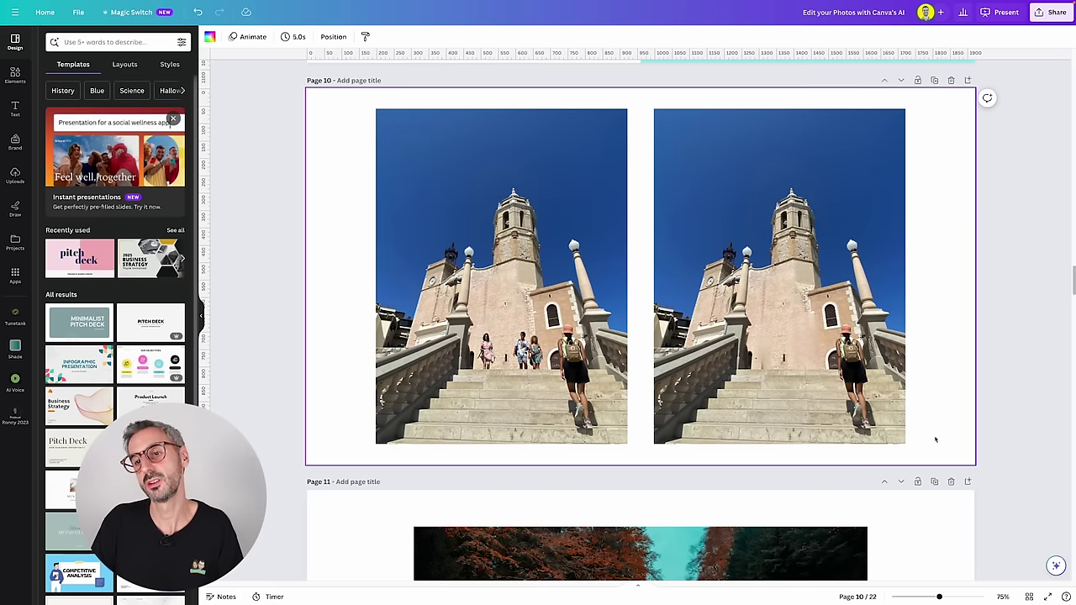
{"action": "scroll", "coordinate": [935, 439], "scroll_direction": "up", "scroll_amount": 1}
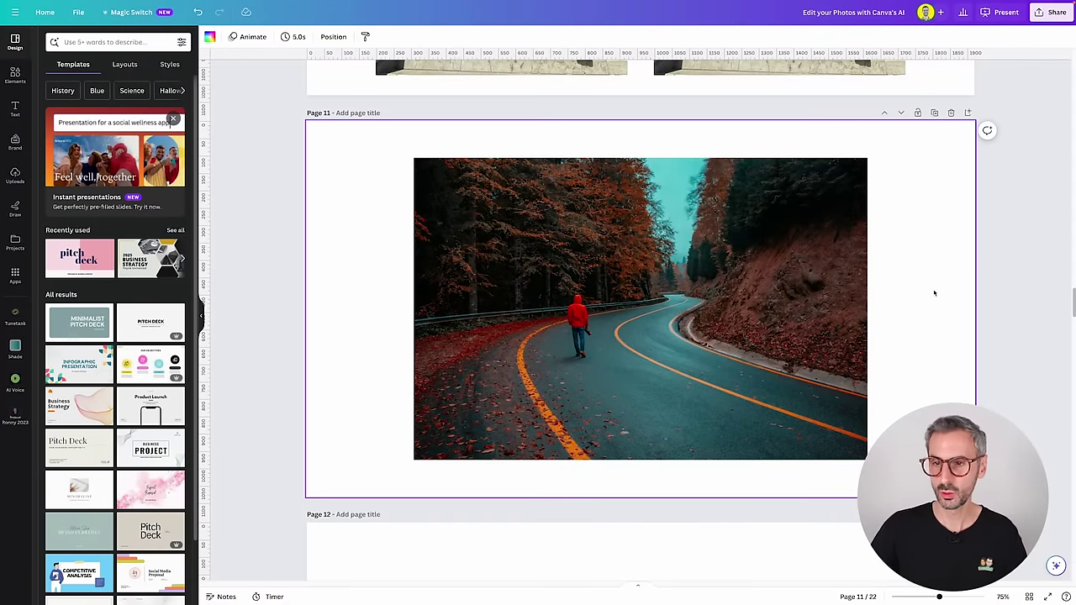
{"action": "scroll", "coordinate": [929, 311], "scroll_direction": "down", "scroll_amount": 1}
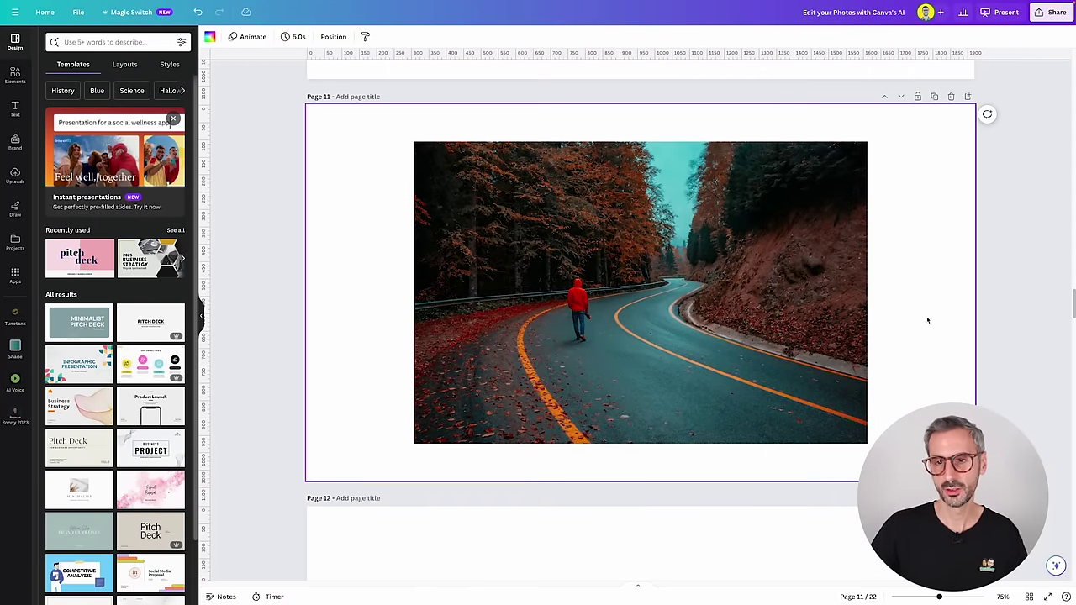
{"action": "scroll", "coordinate": [756, 353], "scroll_direction": "up", "scroll_amount": 2}
{"action": "scroll", "coordinate": [606, 389], "scroll_direction": "down", "scroll_amount": 1}
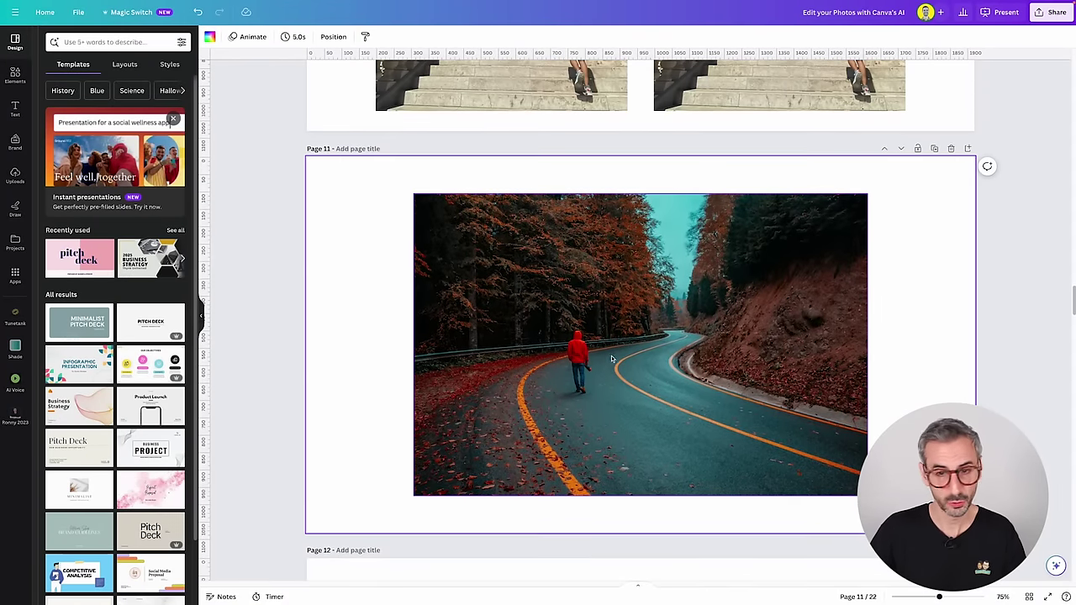
{"action": "left_click", "coordinate": [625, 340]}
{"action": "scroll", "coordinate": [622, 377], "scroll_direction": "up", "scroll_amount": 5}
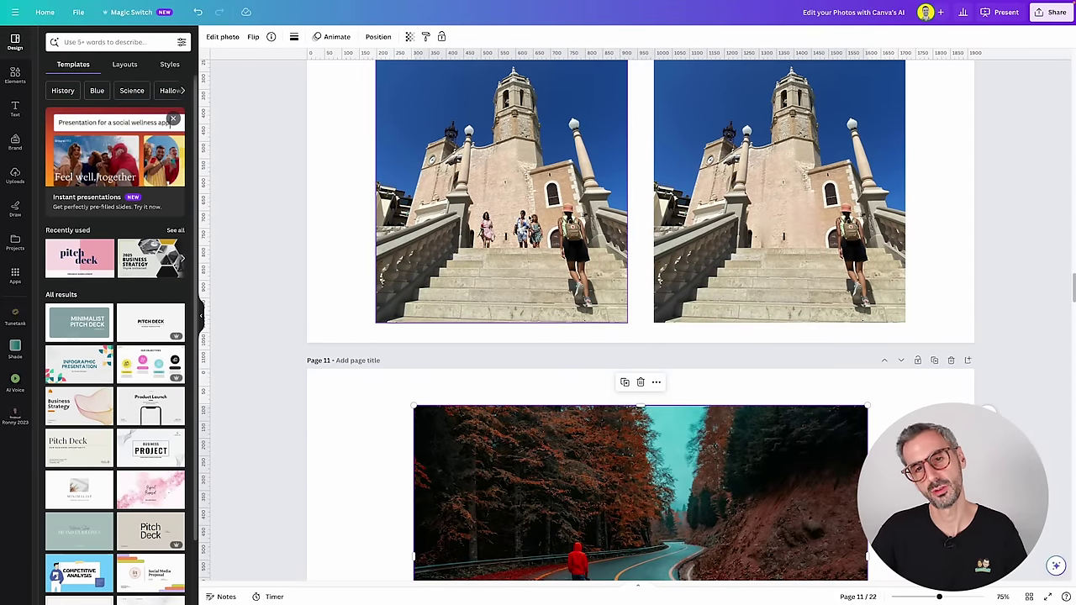
{"action": "scroll", "coordinate": [600, 476], "scroll_direction": "down", "scroll_amount": 4}
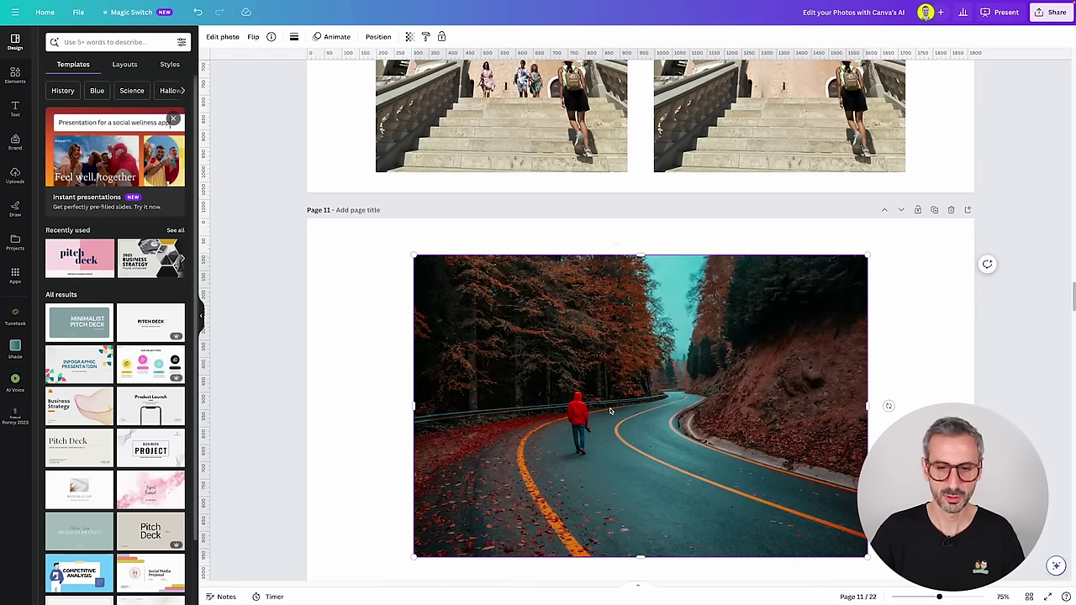
{"action": "scroll", "coordinate": [593, 488], "scroll_direction": "down", "scroll_amount": 3}
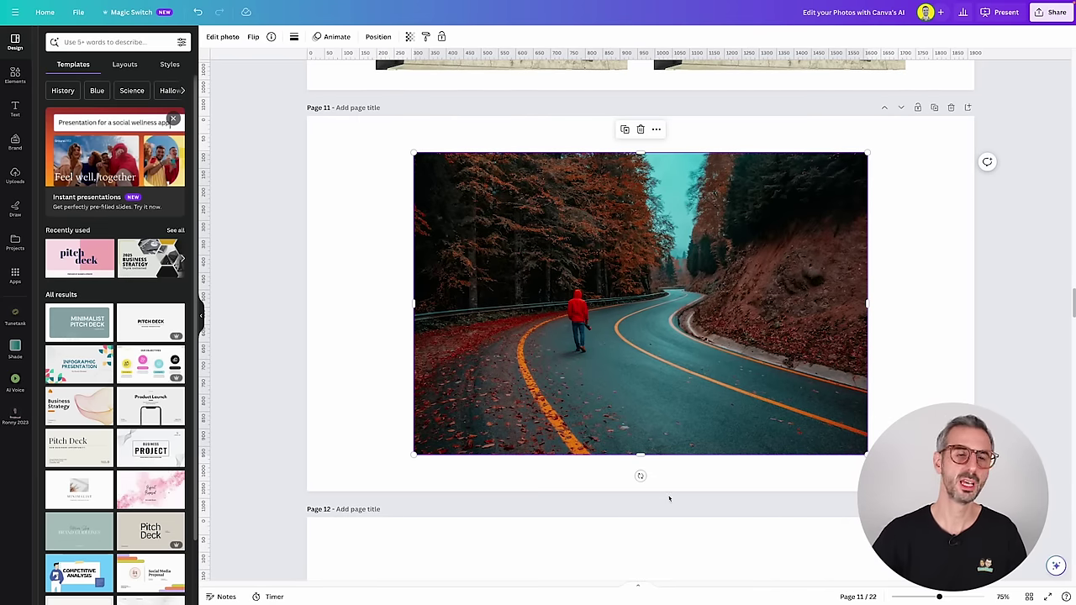
{"action": "scroll", "coordinate": [751, 316], "scroll_direction": "down", "scroll_amount": 1}
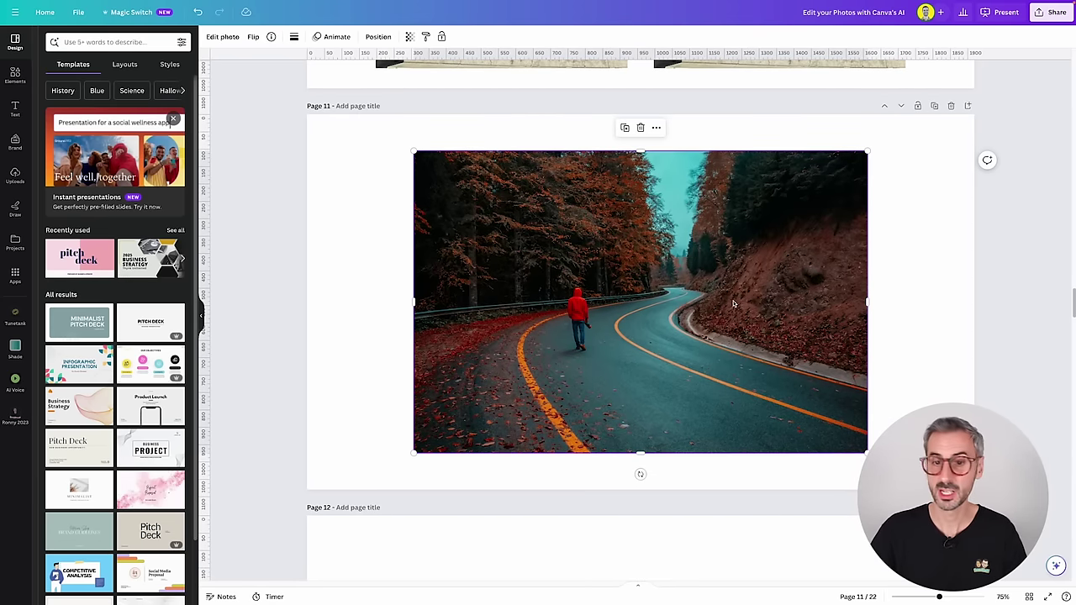
{"action": "left_click", "coordinate": [223, 39]}
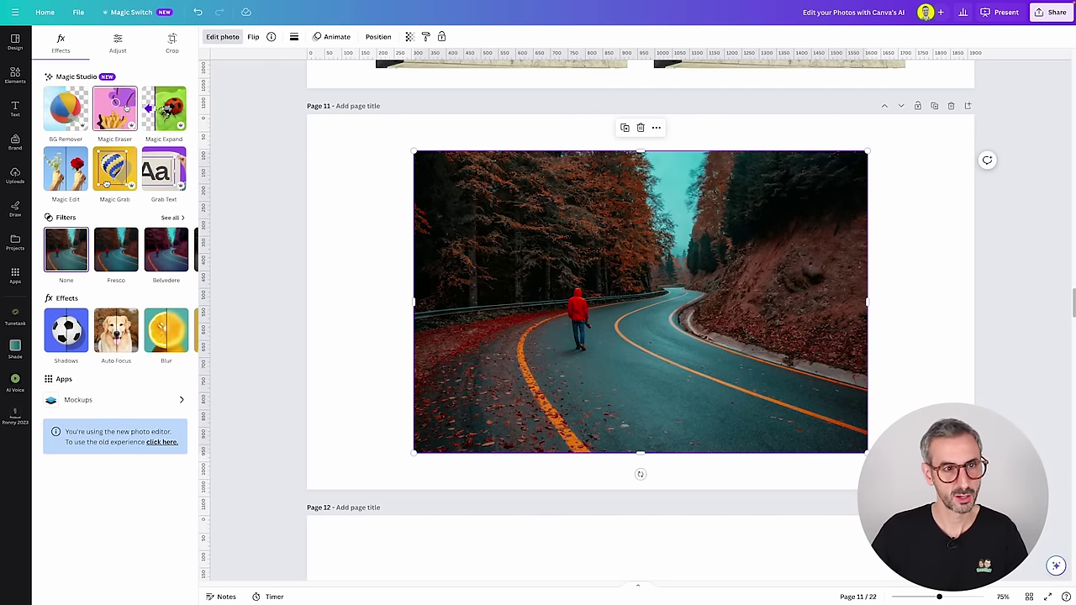
{"action": "left_click", "coordinate": [115, 110]}
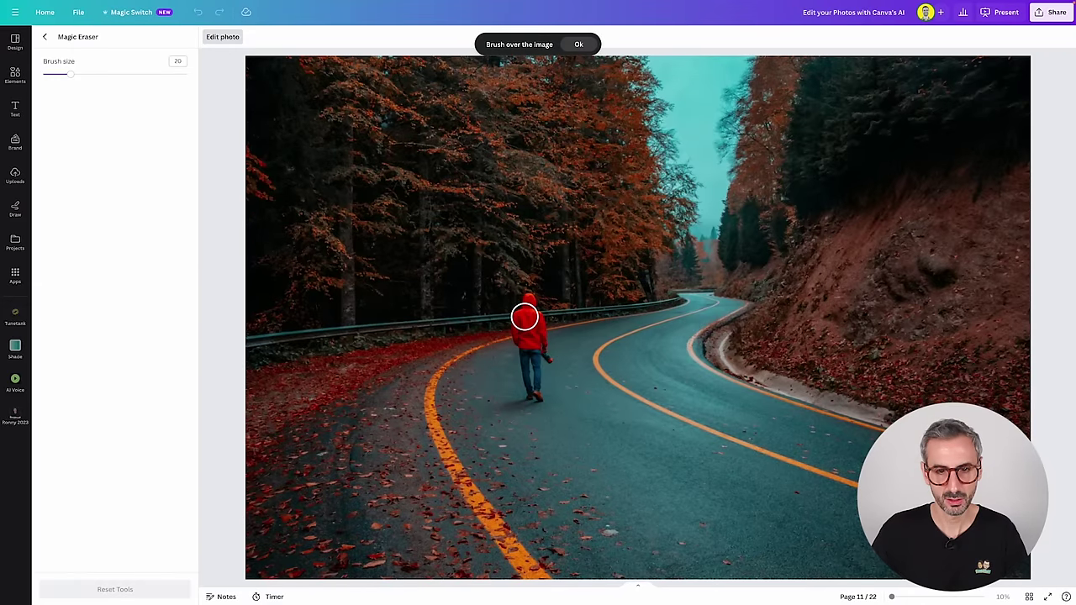
Erase the walker in the red hoodie and the leftover smudges on the road with brush size 15, and leave Magic Eraser.
{"action": "left_click_drag", "start_coordinate": [68, 76], "coordinate": [63, 74]}
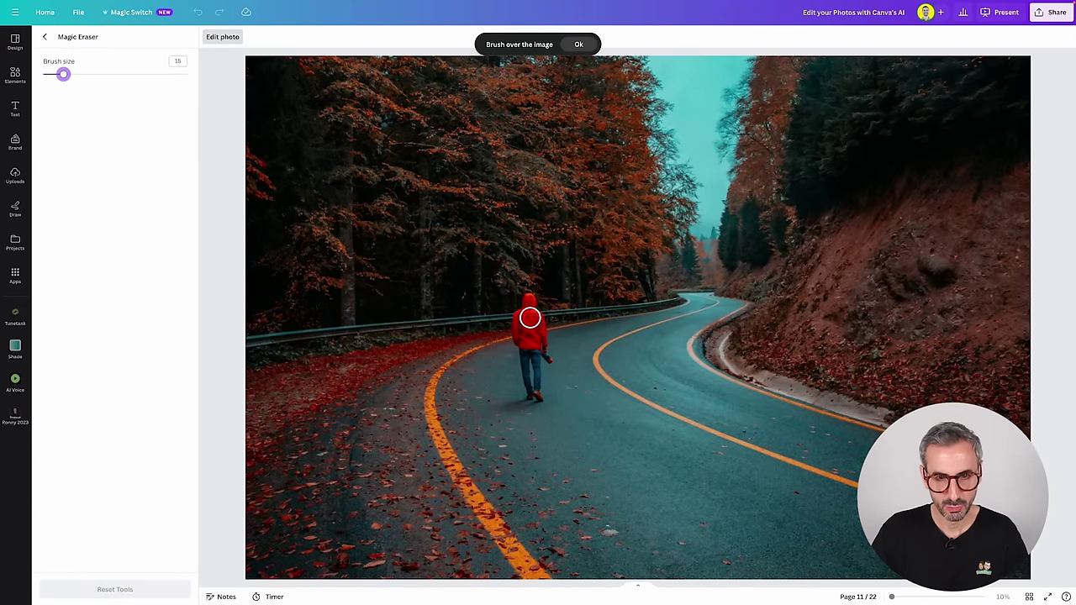
{"action": "mouse_move", "coordinate": [529, 301]}
{"action": "left_mouse_down"}
{"action": "mouse_move", "coordinate": [518, 320]}
{"action": "mouse_move", "coordinate": [529, 400]}
{"action": "mouse_move", "coordinate": [518, 396]}
{"action": "mouse_move", "coordinate": [540, 382]}
{"action": "mouse_move", "coordinate": [547, 356]}
{"action": "mouse_move", "coordinate": [530, 298]}
{"action": "left_mouse_up"}
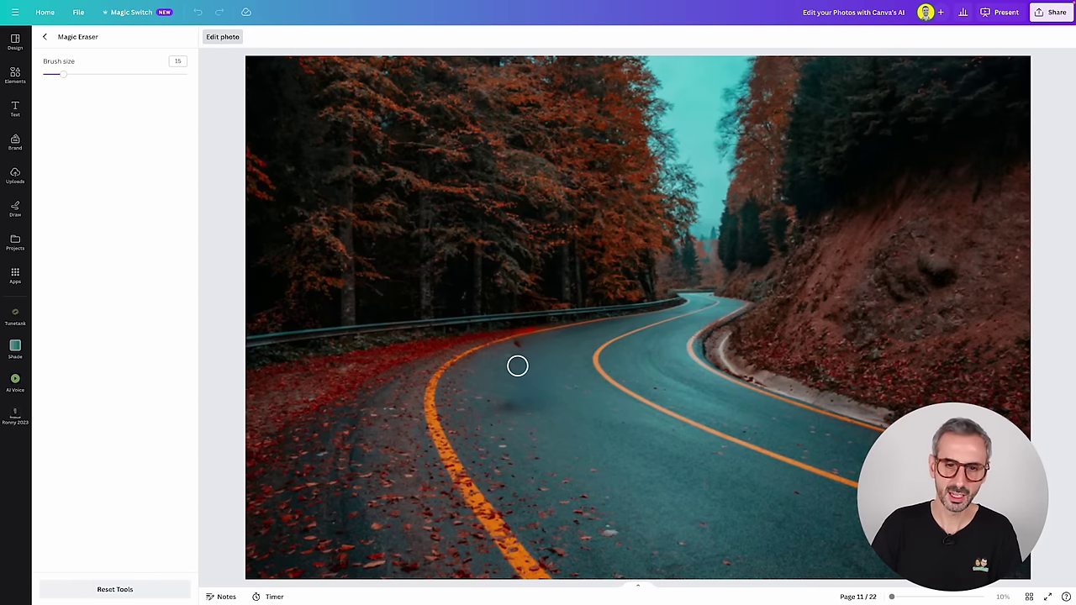
{"action": "mouse_move", "coordinate": [498, 358]}
{"action": "left_mouse_down"}
{"action": "mouse_move", "coordinate": [543, 365]}
{"action": "mouse_move", "coordinate": [495, 377]}
{"action": "mouse_move", "coordinate": [540, 387]}
{"action": "mouse_move", "coordinate": [506, 396]}
{"action": "mouse_move", "coordinate": [563, 394]}
{"action": "mouse_move", "coordinate": [511, 411]}
{"action": "mouse_move", "coordinate": [565, 405]}
{"action": "left_mouse_up"}
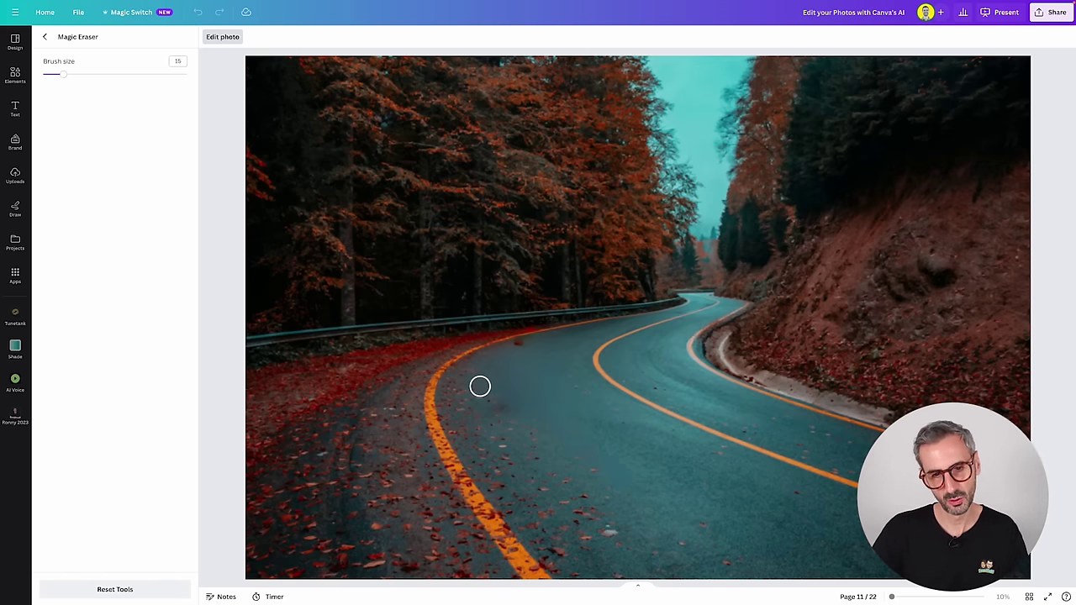
{"action": "mouse_move", "coordinate": [562, 375]}
{"action": "left_mouse_down"}
{"action": "mouse_move", "coordinate": [495, 378]}
{"action": "mouse_move", "coordinate": [572, 392]}
{"action": "mouse_move", "coordinate": [564, 449]}
{"action": "mouse_move", "coordinate": [654, 507]}
{"action": "left_mouse_up"}
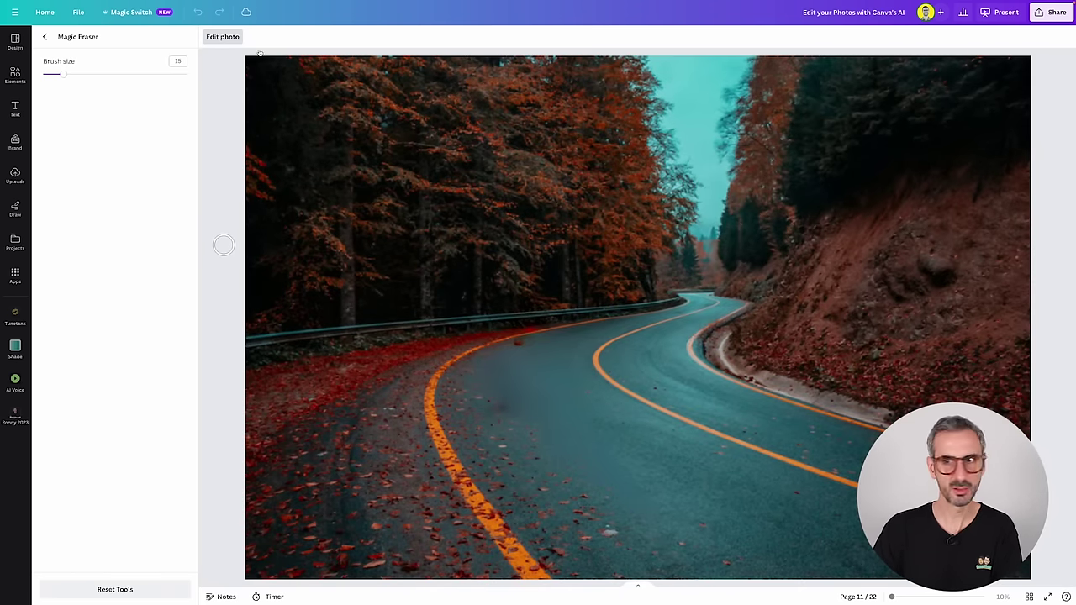
{"action": "left_click", "coordinate": [47, 38]}
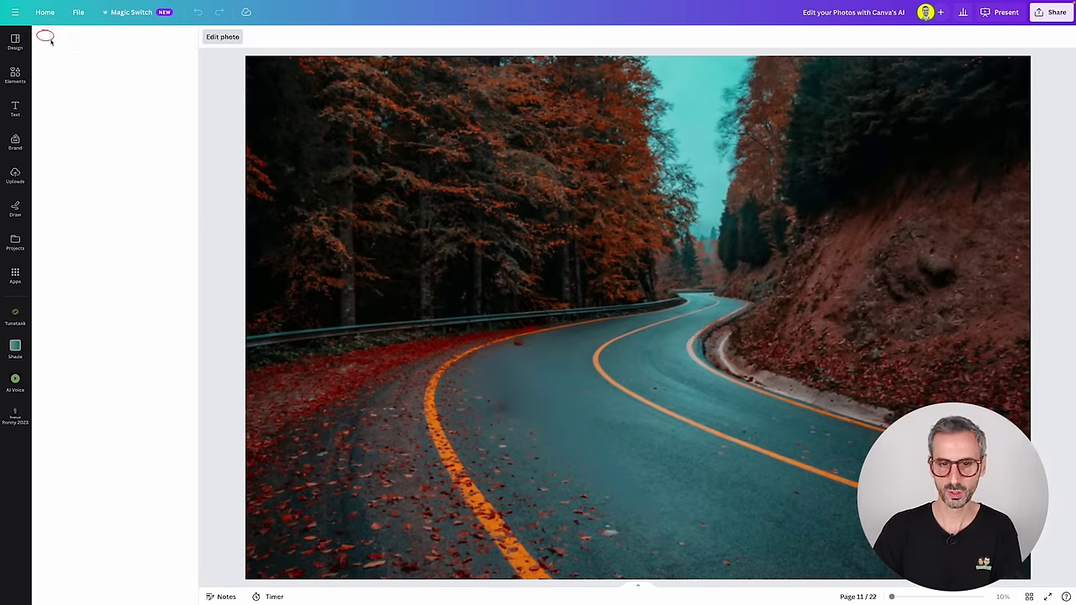
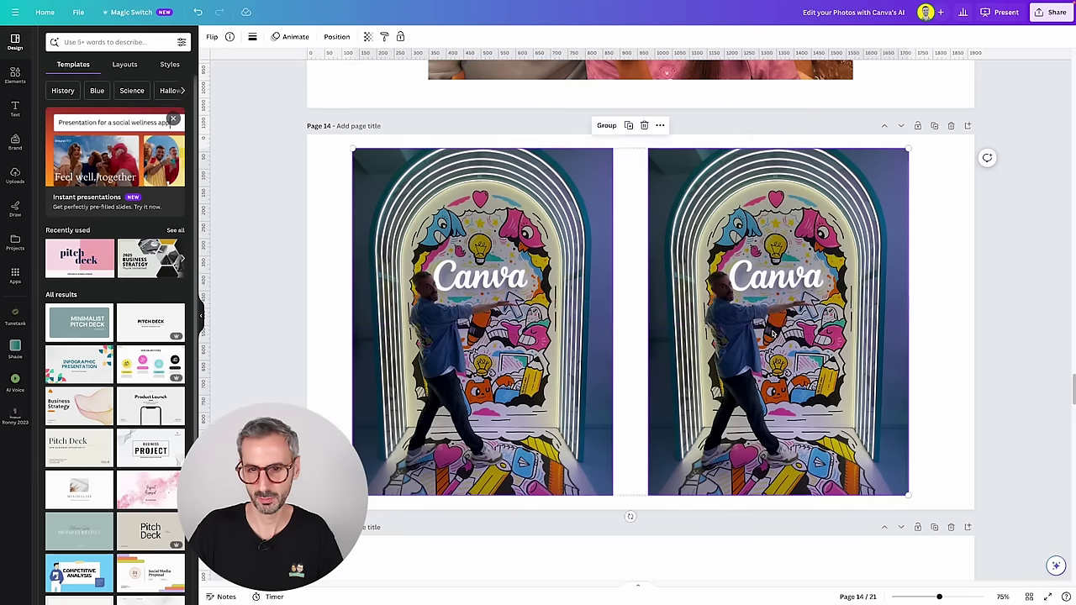
Apply Auto-adjust to the right-hand copy of the Canva arch photo on page 14.
{"action": "left_click", "coordinate": [864, 343]}
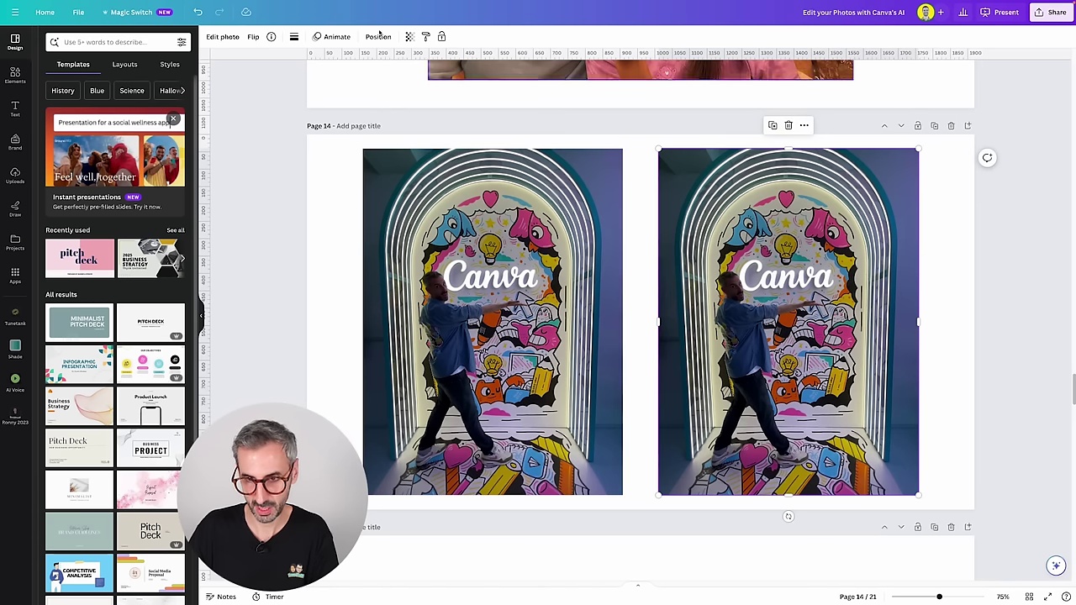
{"action": "left_click", "coordinate": [221, 37]}
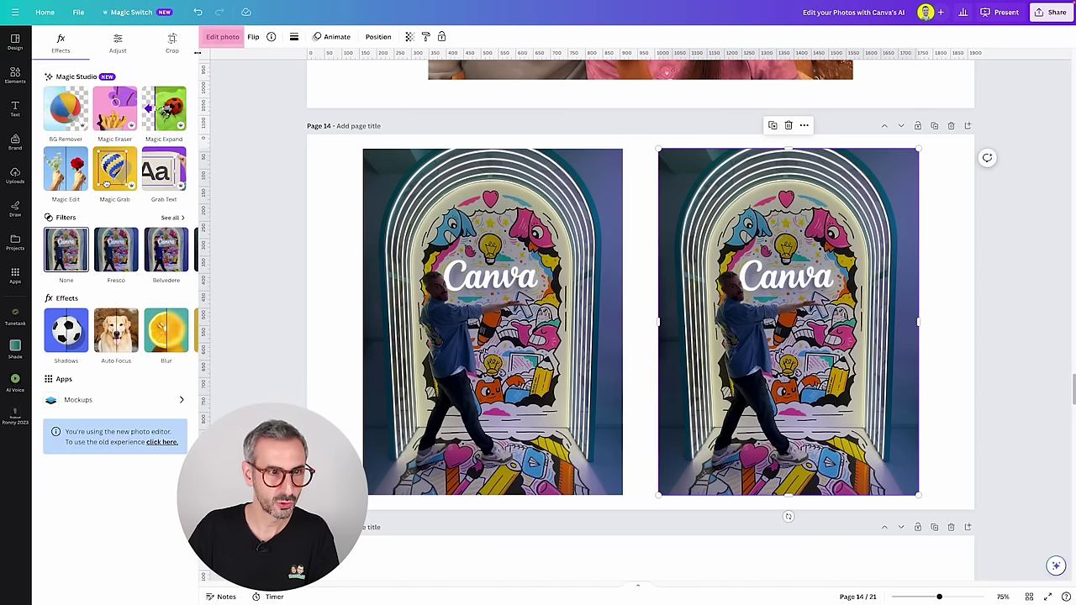
{"action": "left_click", "coordinate": [117, 43]}
{"action": "left_click", "coordinate": [117, 76]}
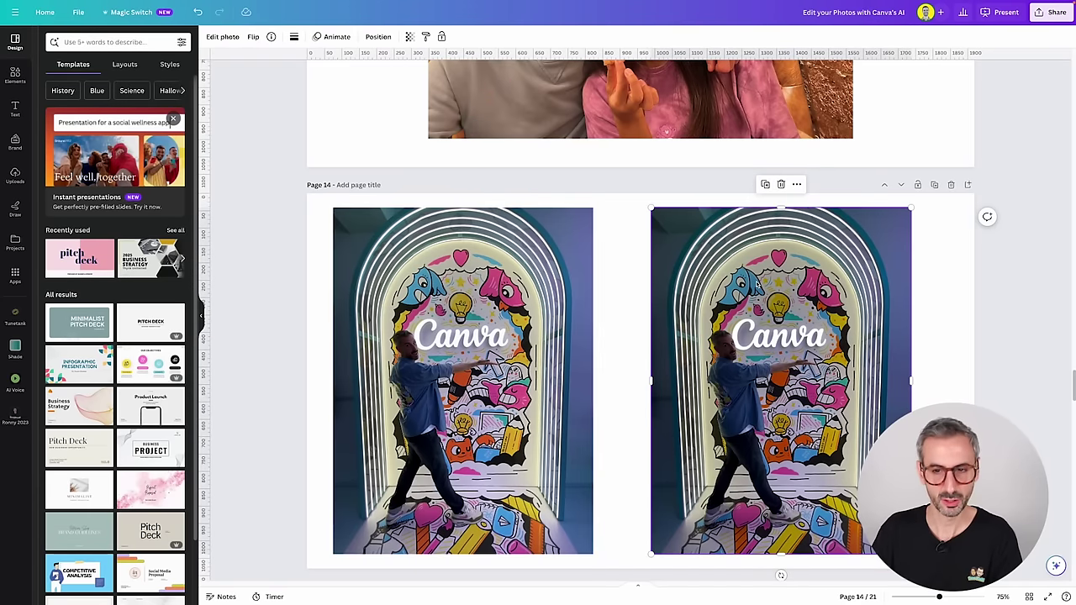
Limit the adjustments of the right-hand arch photo to its foreground instead of the whole image.
{"action": "left_click", "coordinate": [223, 36]}
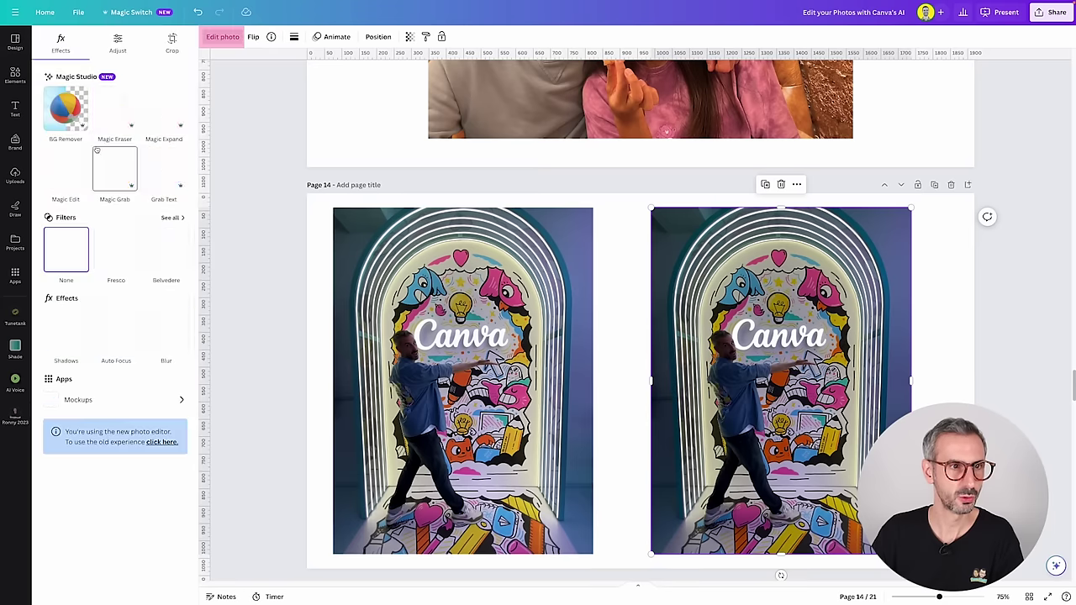
{"action": "left_click", "coordinate": [117, 43]}
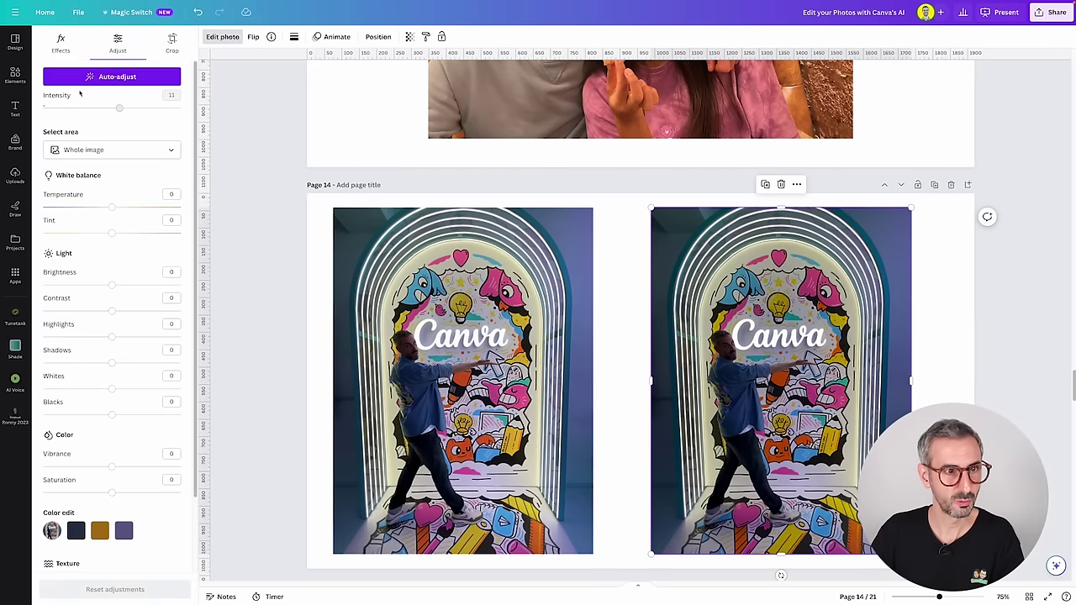
{"action": "scroll", "coordinate": [84, 96], "scroll_direction": "down", "scroll_amount": 1}
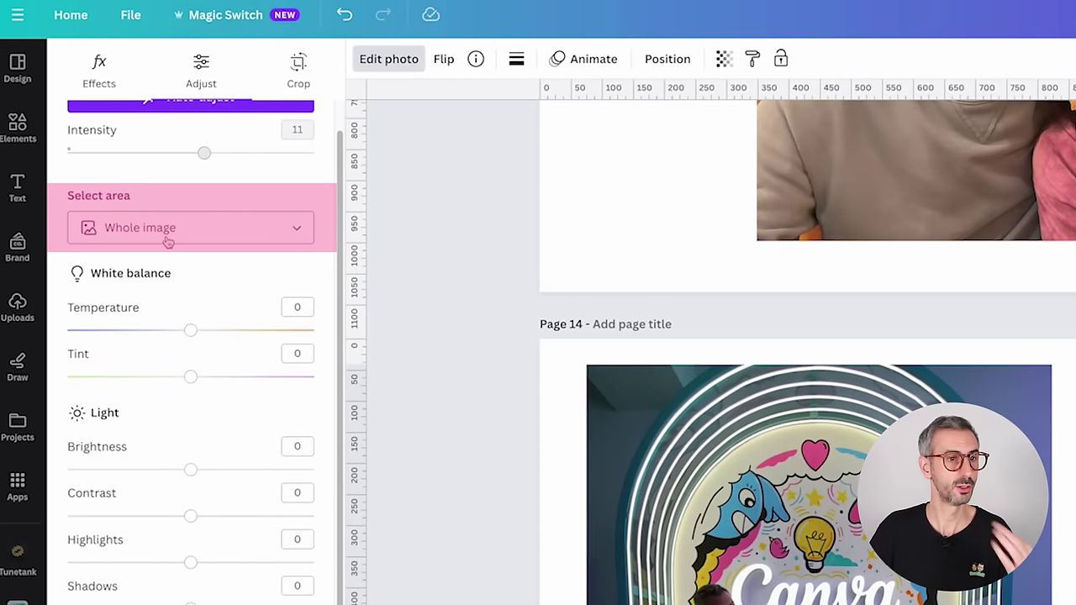
{"action": "left_click", "coordinate": [298, 232]}
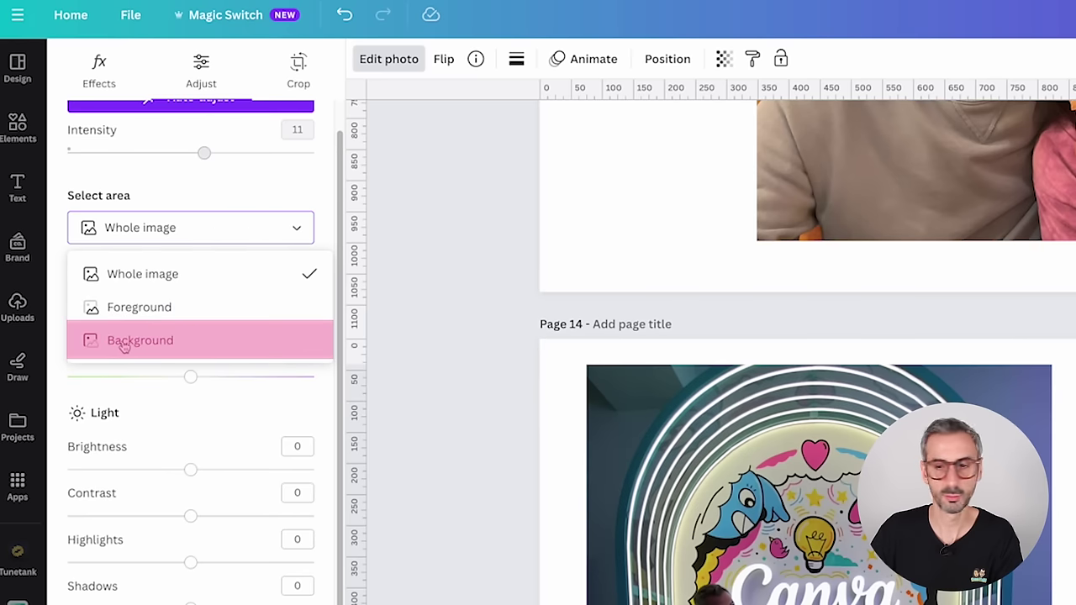
{"action": "left_click", "coordinate": [168, 311]}
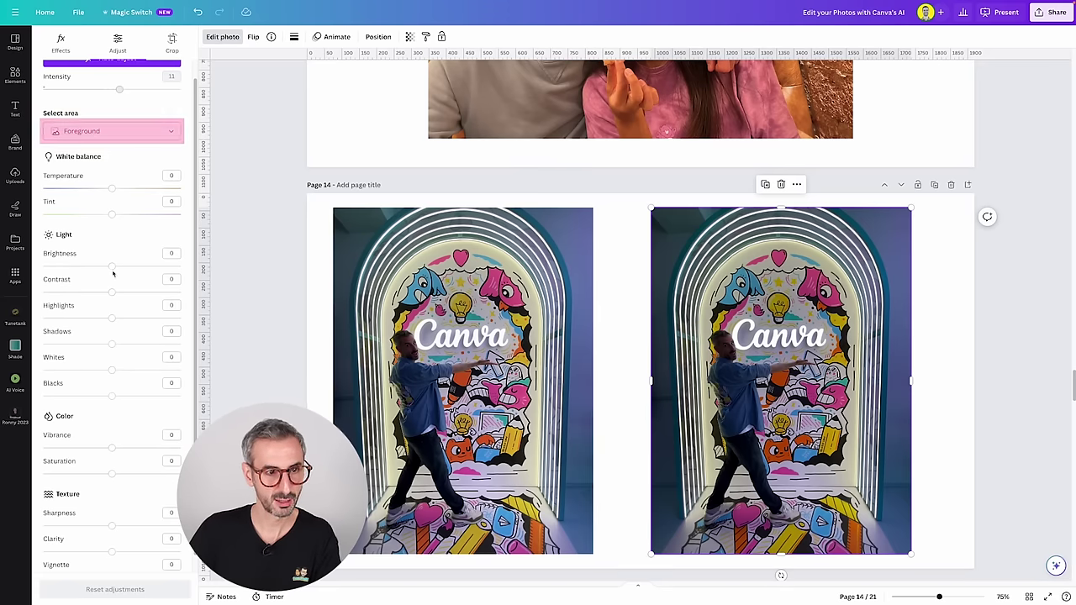
Set the foreground's brightness to 74, contrast to -23, highlights to 38 and shadows to 58.
{"action": "left_click_drag", "start_coordinate": [113, 269], "coordinate": [165, 266]}
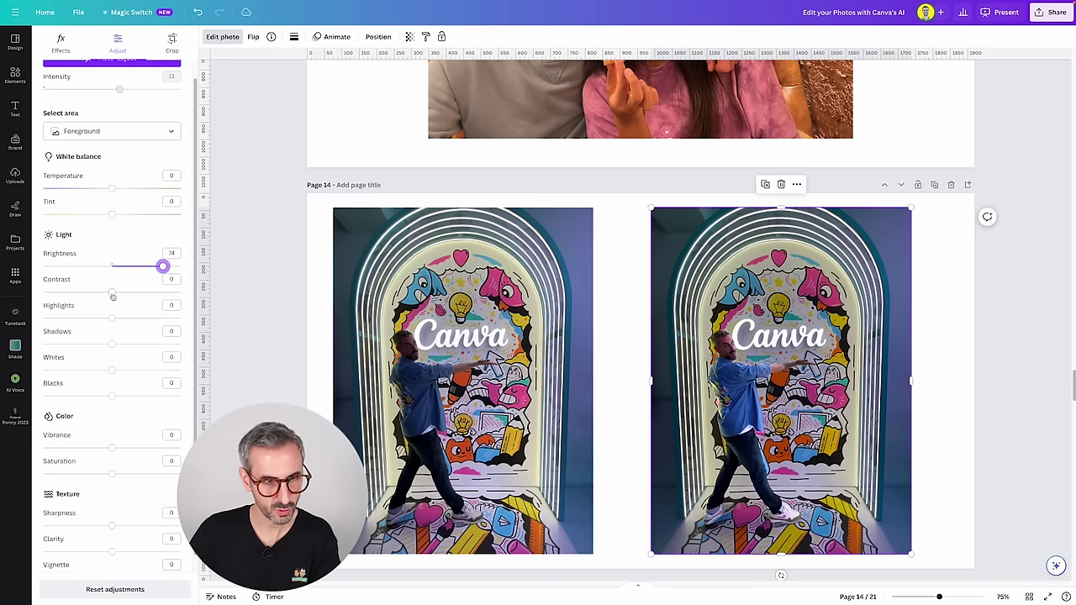
{"action": "left_click_drag", "start_coordinate": [113, 295], "coordinate": [143, 340]}
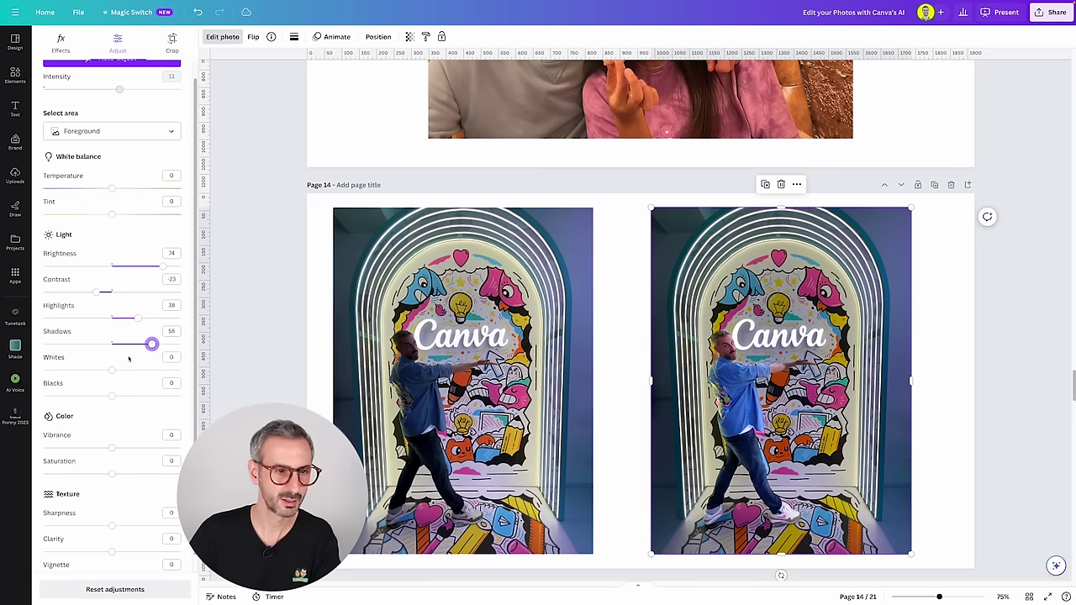
{"action": "left_click_drag", "start_coordinate": [111, 396], "coordinate": [114, 389]}
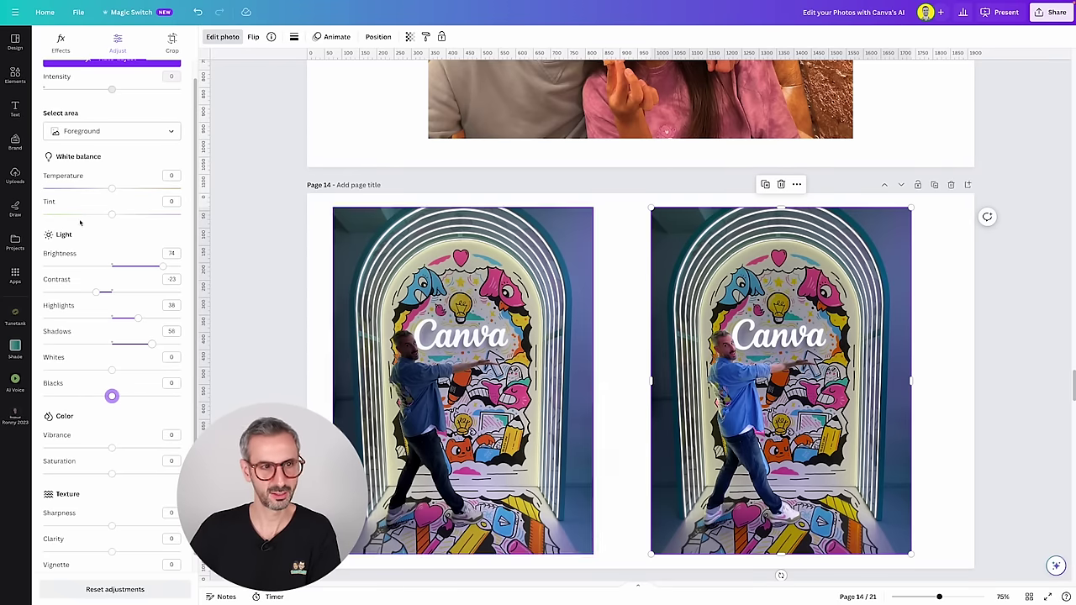
Switch the adjusted area to the background and set its brightness to 11, contrast to 24 and highlights to 21.
{"action": "left_click", "coordinate": [82, 133]}
{"action": "left_click", "coordinate": [118, 195]}
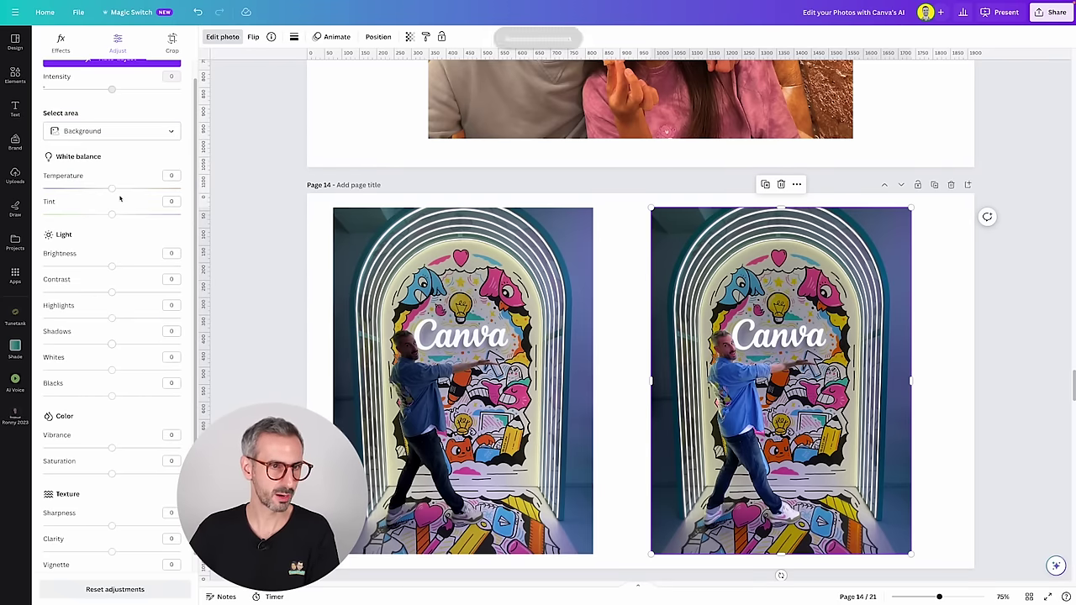
{"action": "scroll", "coordinate": [140, 89], "scroll_direction": "up", "scroll_amount": 1}
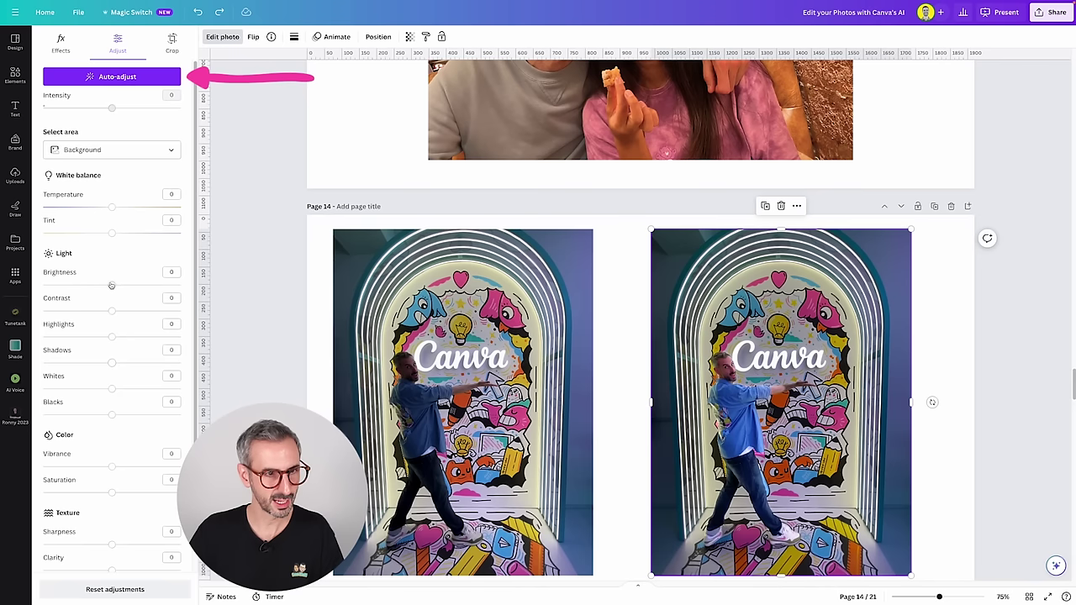
{"action": "left_click_drag", "start_coordinate": [112, 285], "coordinate": [126, 337]}
{"action": "scroll", "coordinate": [928, 414], "scroll_direction": "down", "scroll_amount": 1}
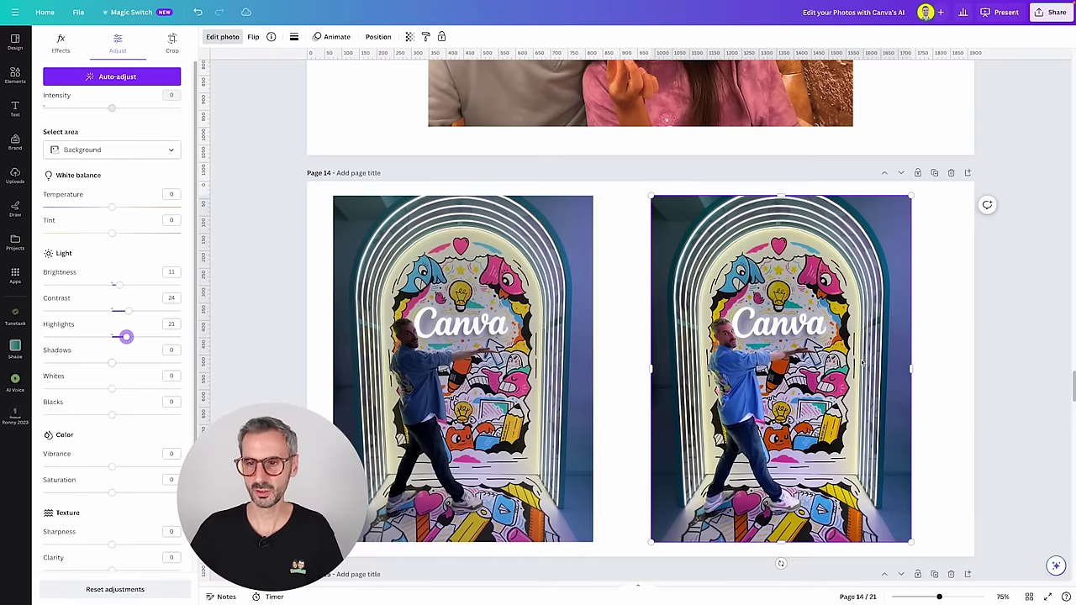
Move the original arch photo on page 14 slightly closer to the edited copy.
{"action": "left_click", "coordinate": [928, 413]}
{"action": "scroll", "coordinate": [930, 399], "scroll_direction": "down", "scroll_amount": 1}
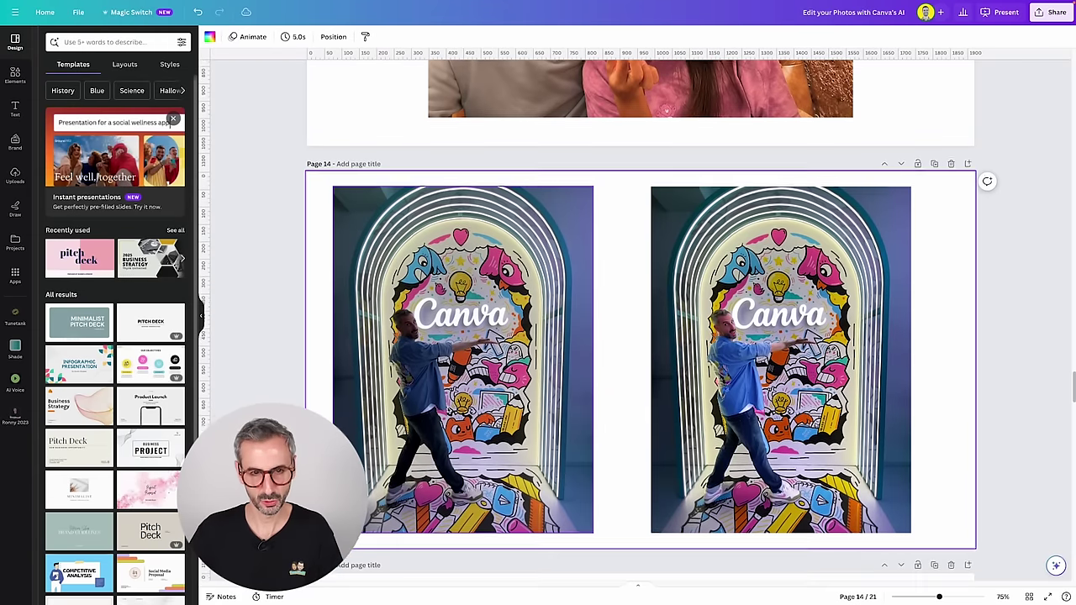
{"action": "left_click_drag", "start_coordinate": [544, 398], "coordinate": [559, 399]}
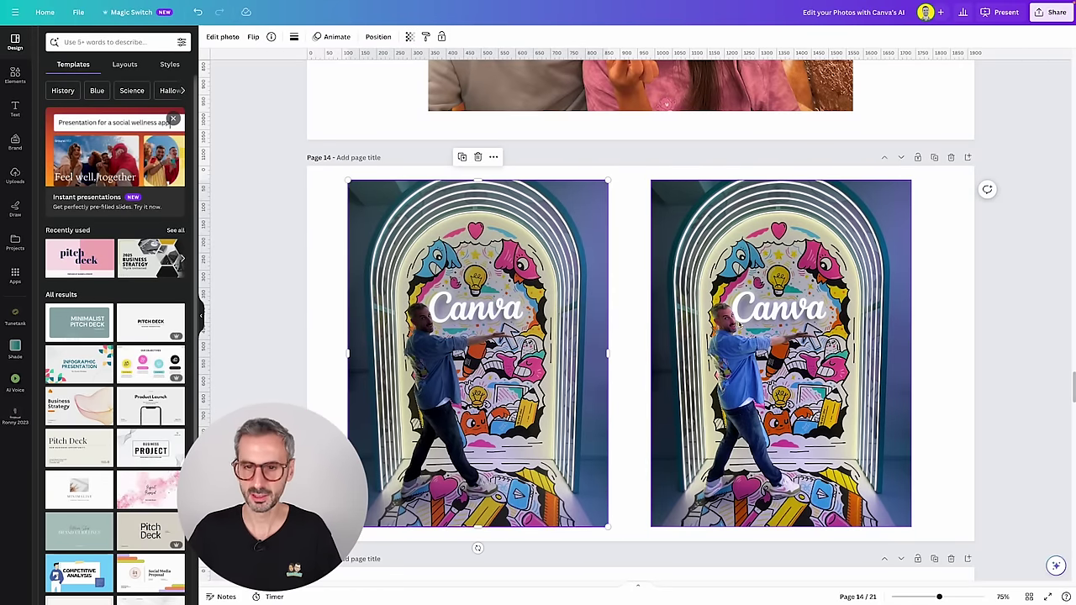
Select the edited arch photo on page 14 and reopen its adjustment settings.
{"action": "mouse_move", "coordinate": [774, 374]}
{"action": "left_mouse_down"}
{"action": "mouse_move", "coordinate": [762, 374]}
{"action": "mouse_move", "coordinate": [772, 374]}
{"action": "left_mouse_up"}
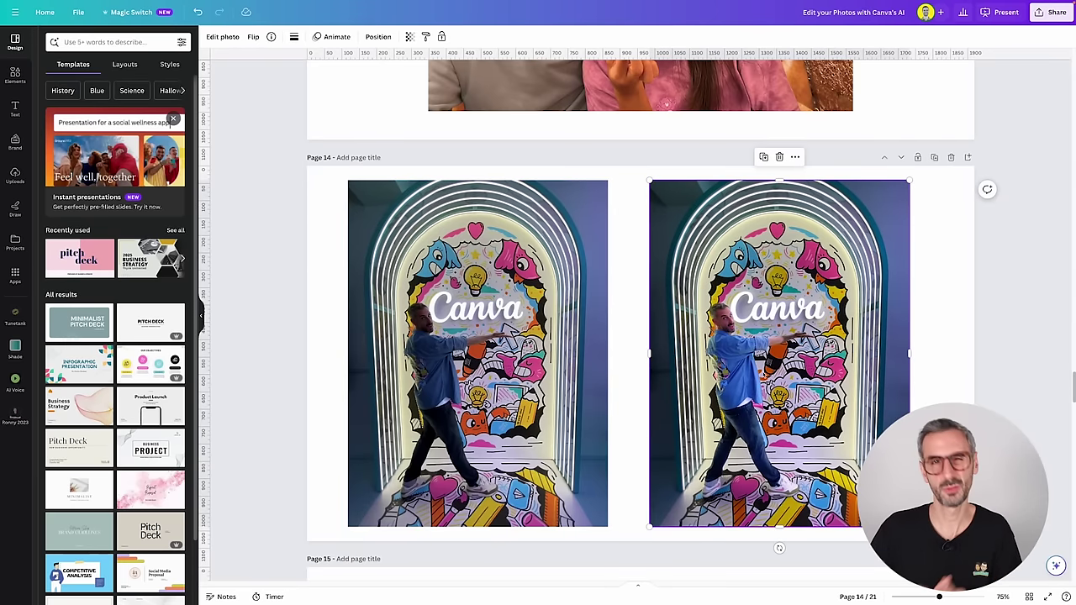
{"action": "left_click", "coordinate": [223, 36]}
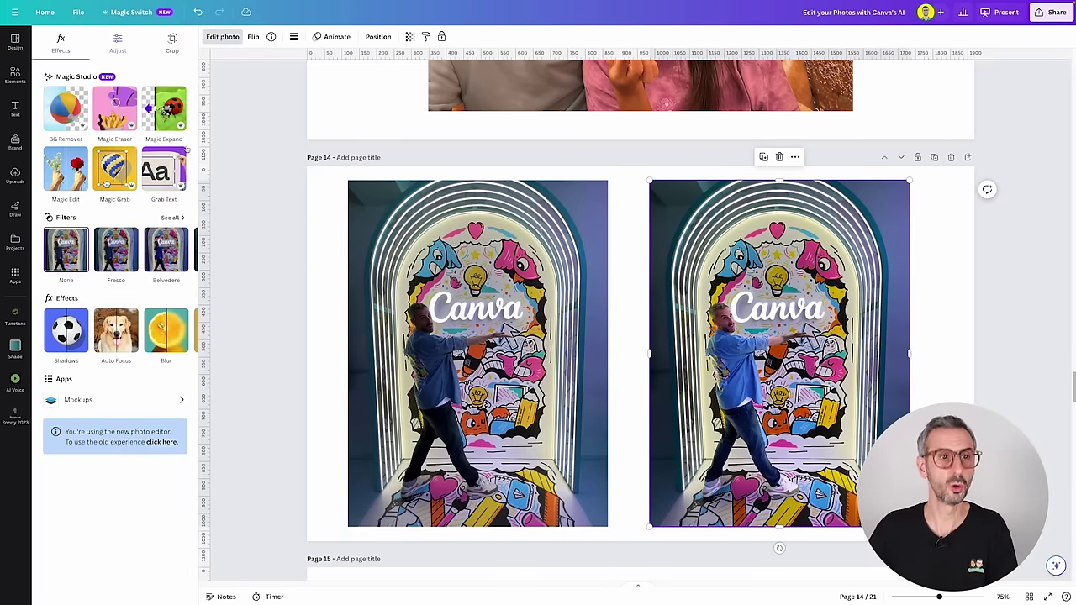
{"action": "left_click", "coordinate": [118, 42]}
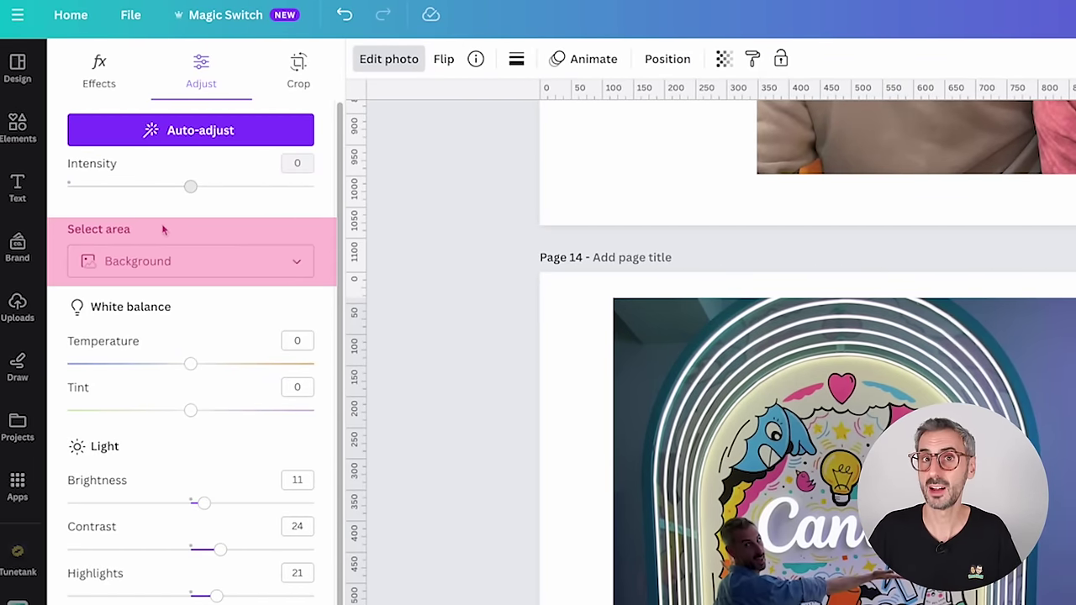
Look at the area choices available for photo adjustments, keep Background selected, and leave the photo's adjustment settings.
{"action": "left_click", "coordinate": [309, 273]}
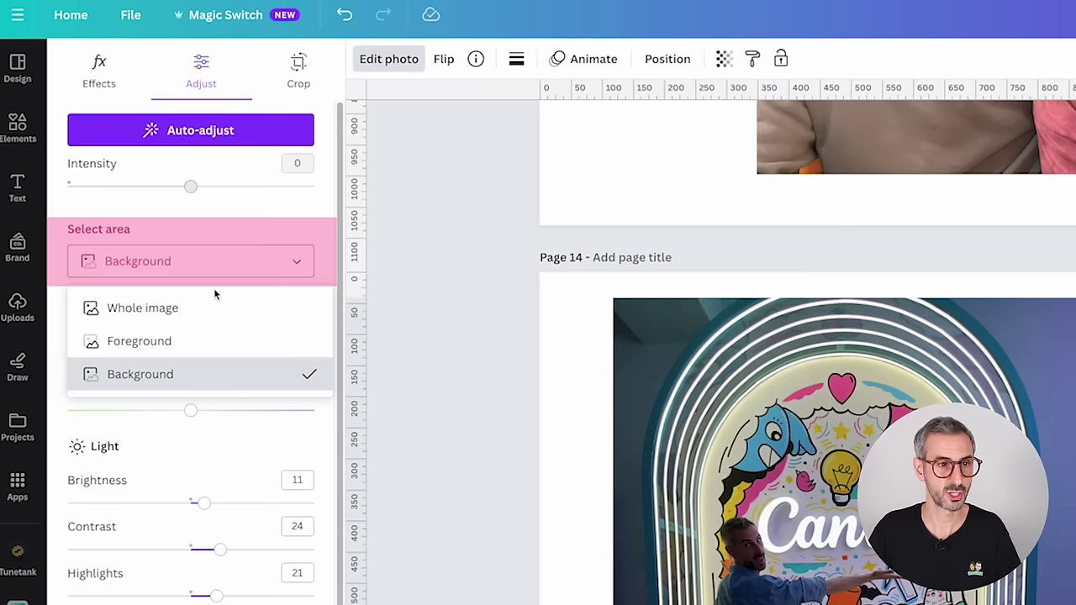
{"action": "left_click", "coordinate": [444, 247]}
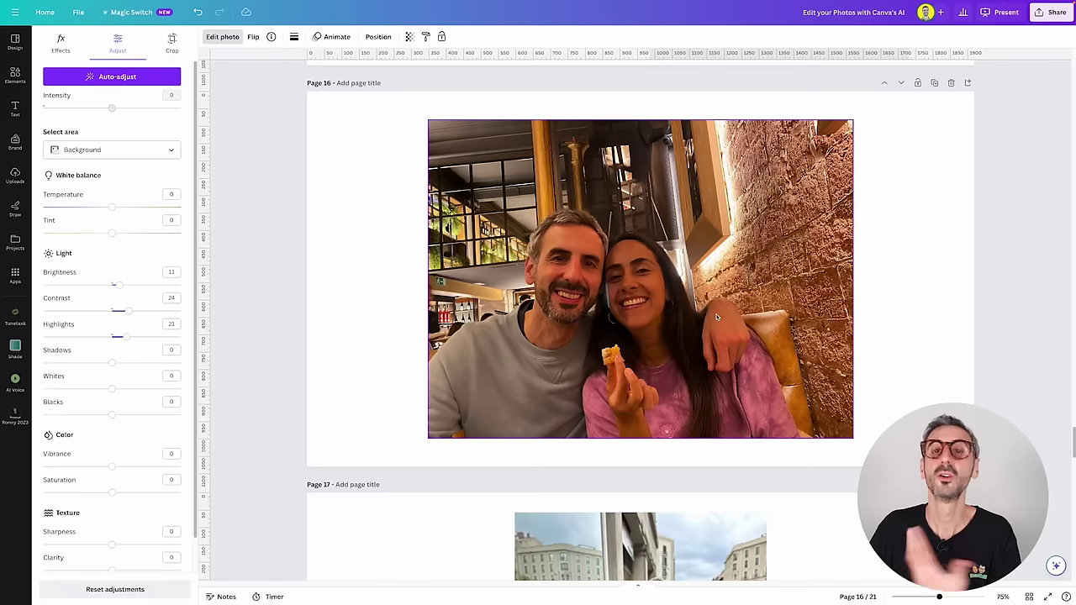
{"action": "left_click", "coordinate": [900, 284]}
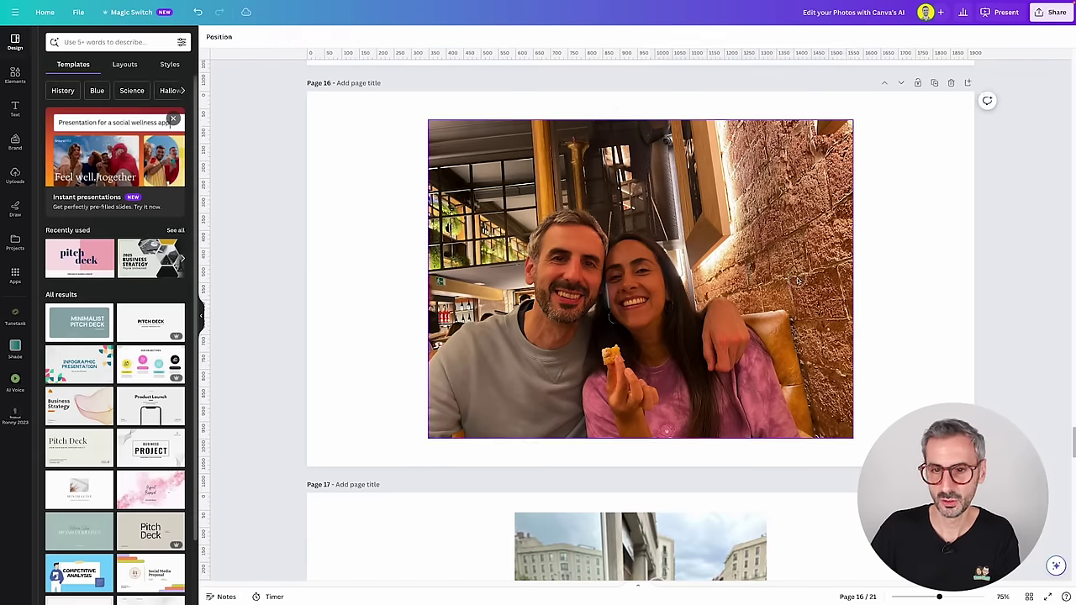
Replace the couple photo on page 16 with a copy of the adjusted couple photo from page 13.
{"action": "left_click", "coordinate": [475, 313]}
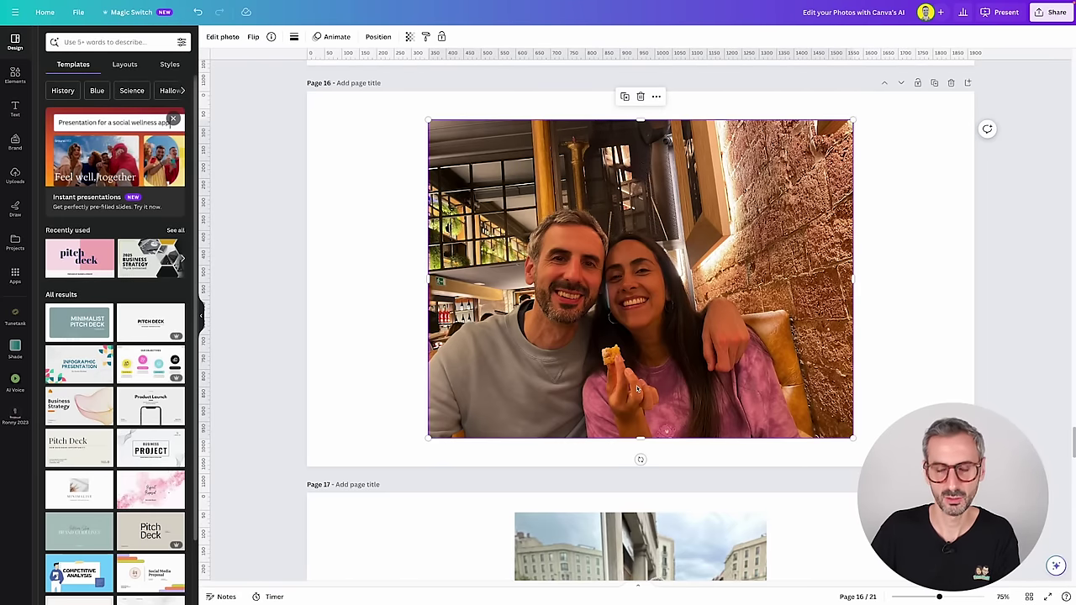
{"action": "key", "text": "Delete"}
{"action": "scroll", "coordinate": [627, 380], "scroll_direction": "up", "scroll_amount": 8}
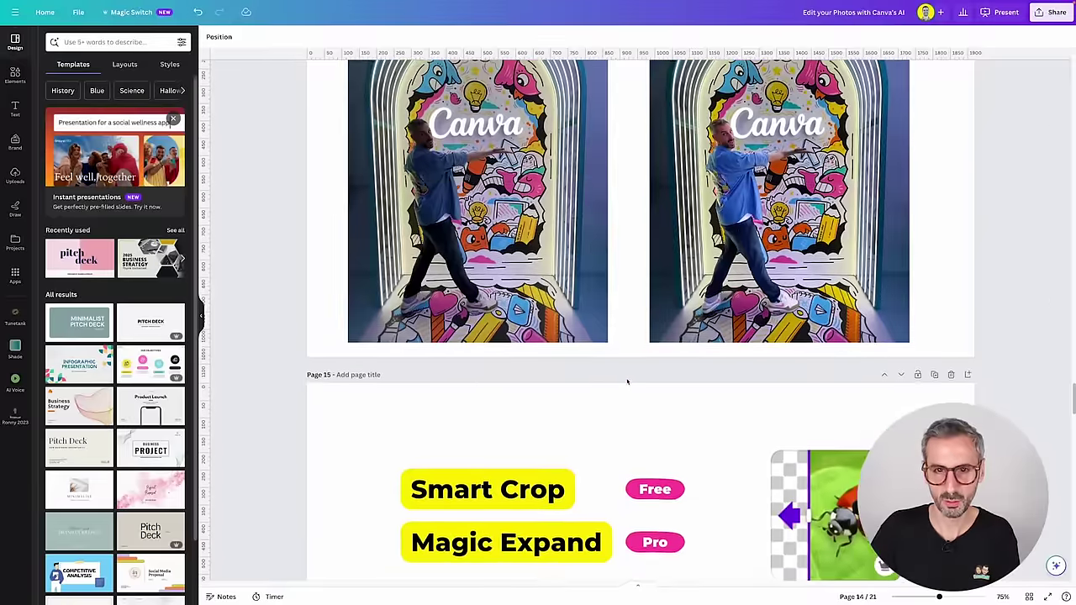
{"action": "scroll", "coordinate": [627, 380], "scroll_direction": "up", "scroll_amount": 6}
{"action": "left_click", "coordinate": [637, 348]}
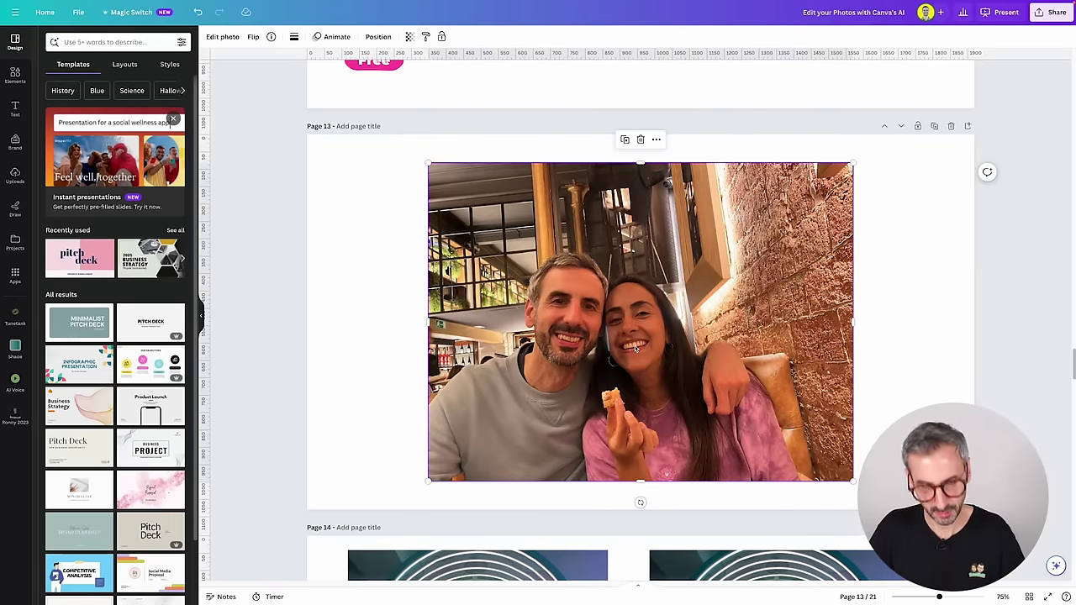
{"action": "scroll", "coordinate": [638, 349], "scroll_direction": "down", "scroll_amount": 14}
{"action": "key", "text": "ctrl+v"}
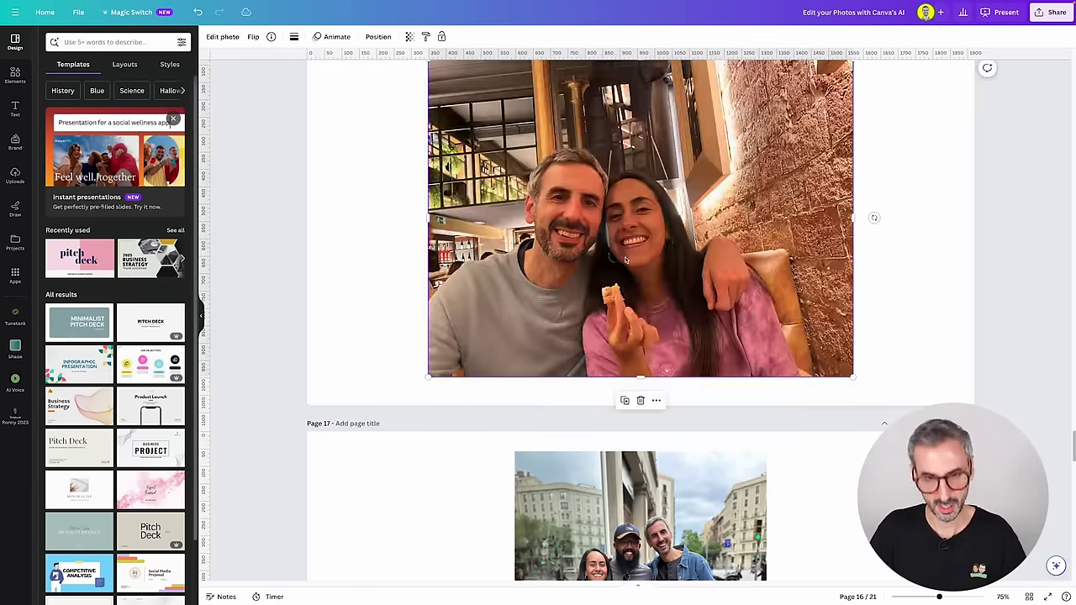
{"action": "scroll", "coordinate": [756, 286], "scroll_direction": "up", "scroll_amount": 3}
{"action": "left_click", "coordinate": [883, 395]}
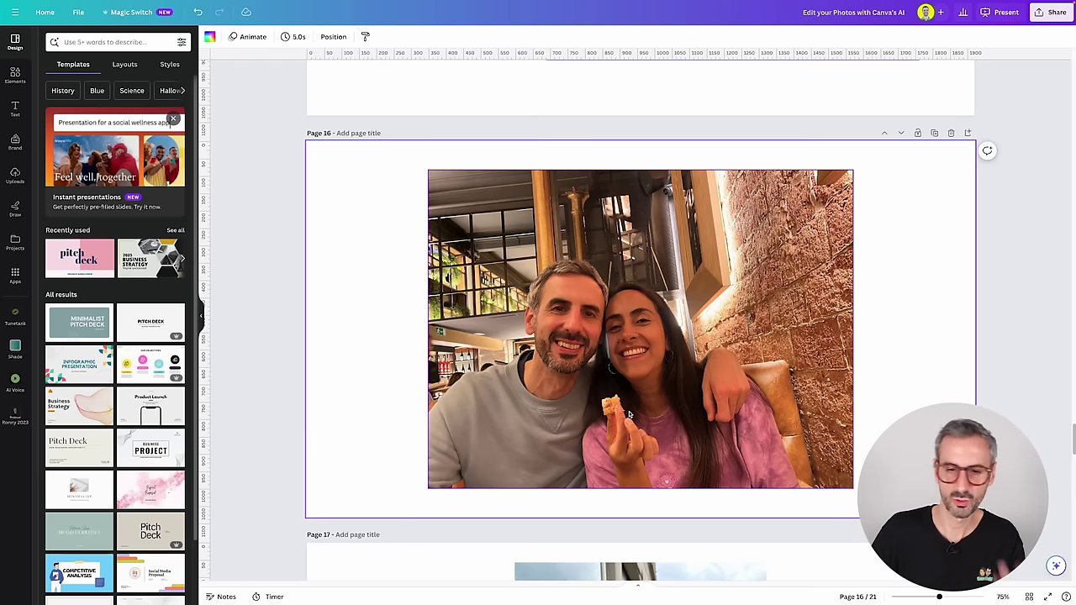
Straighten and reframe the couple photo on page 16 with Smart Crop, keeping the Freeform aspect ratio, and apply the crop.
{"action": "left_click", "coordinate": [629, 380]}
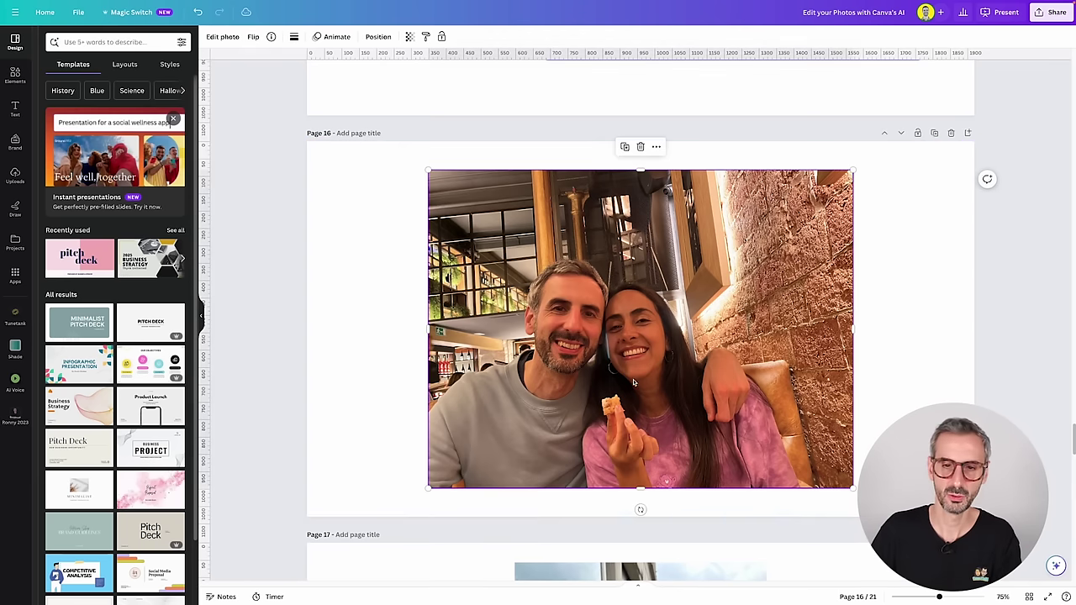
{"action": "key", "text": "Escape"}
{"action": "left_click", "coordinate": [703, 272]}
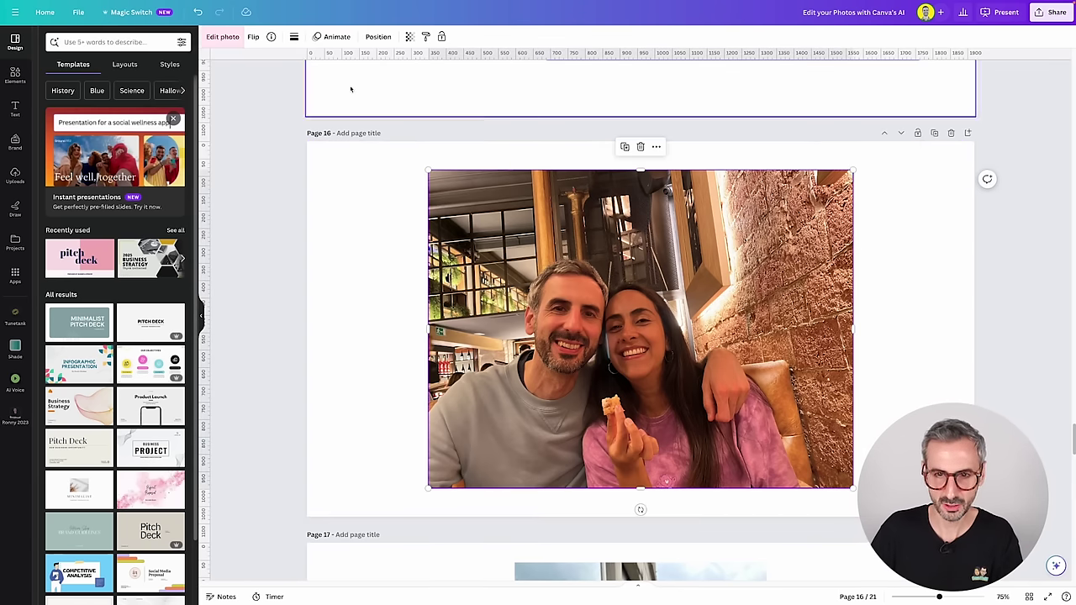
{"action": "left_click", "coordinate": [220, 37]}
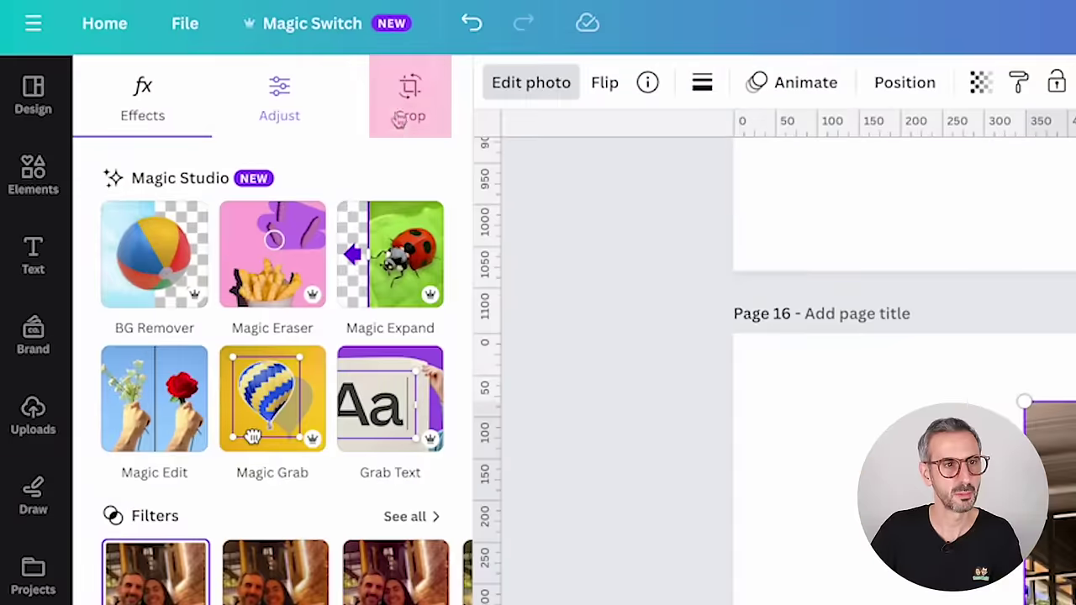
{"action": "left_click", "coordinate": [175, 42]}
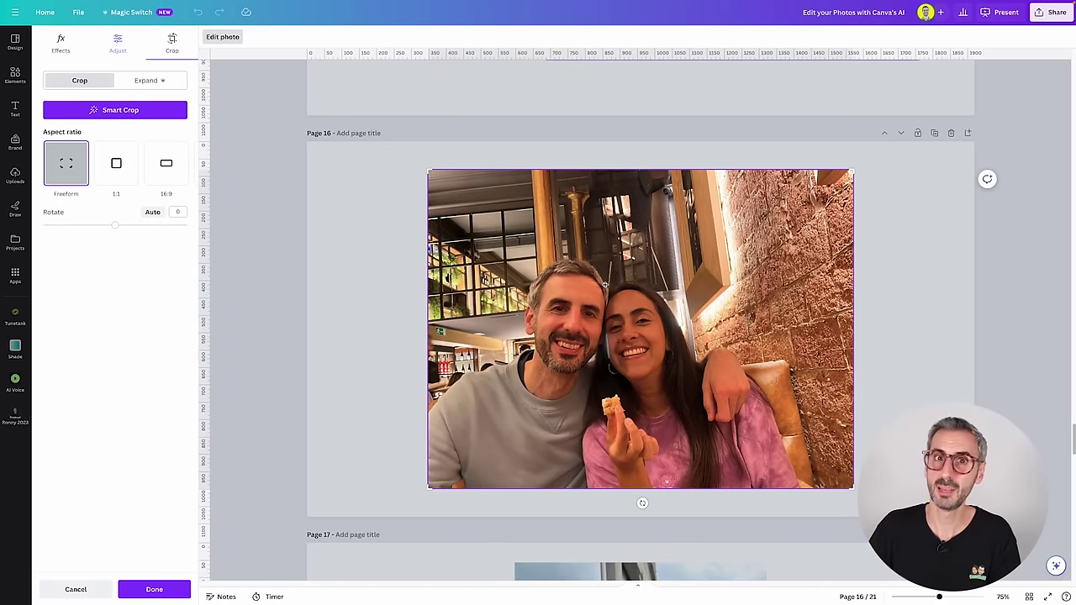
{"action": "left_click", "coordinate": [112, 110]}
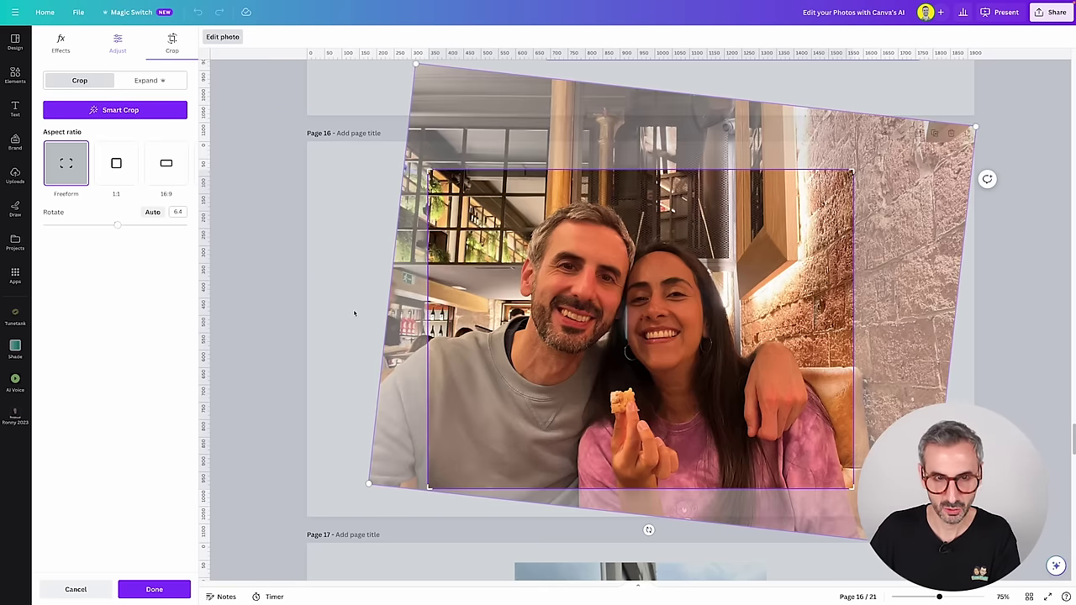
{"action": "left_click", "coordinate": [144, 591]}
{"action": "left_click", "coordinate": [923, 284]}
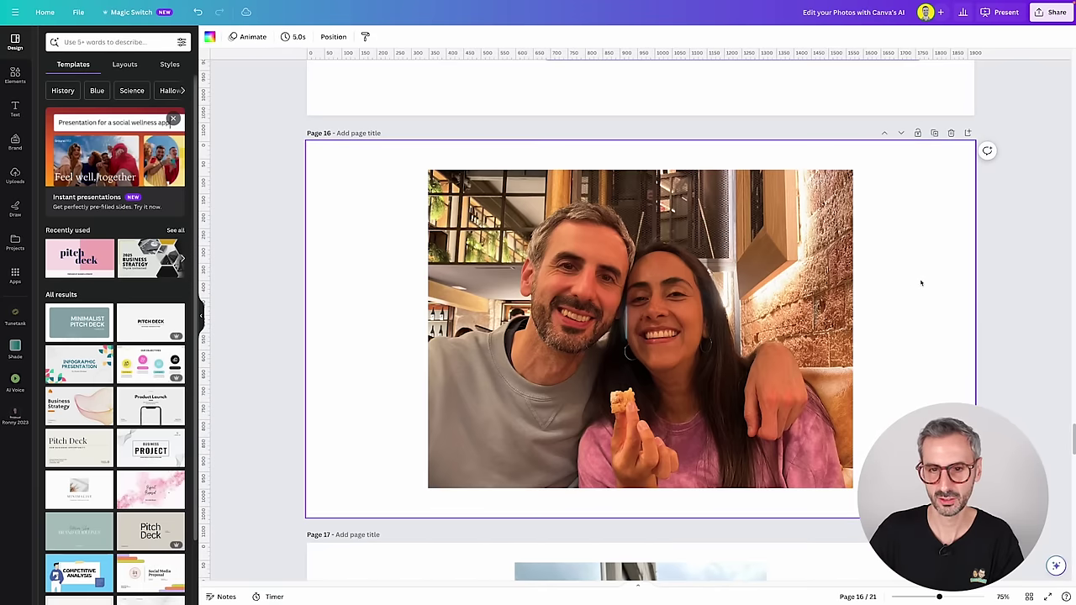